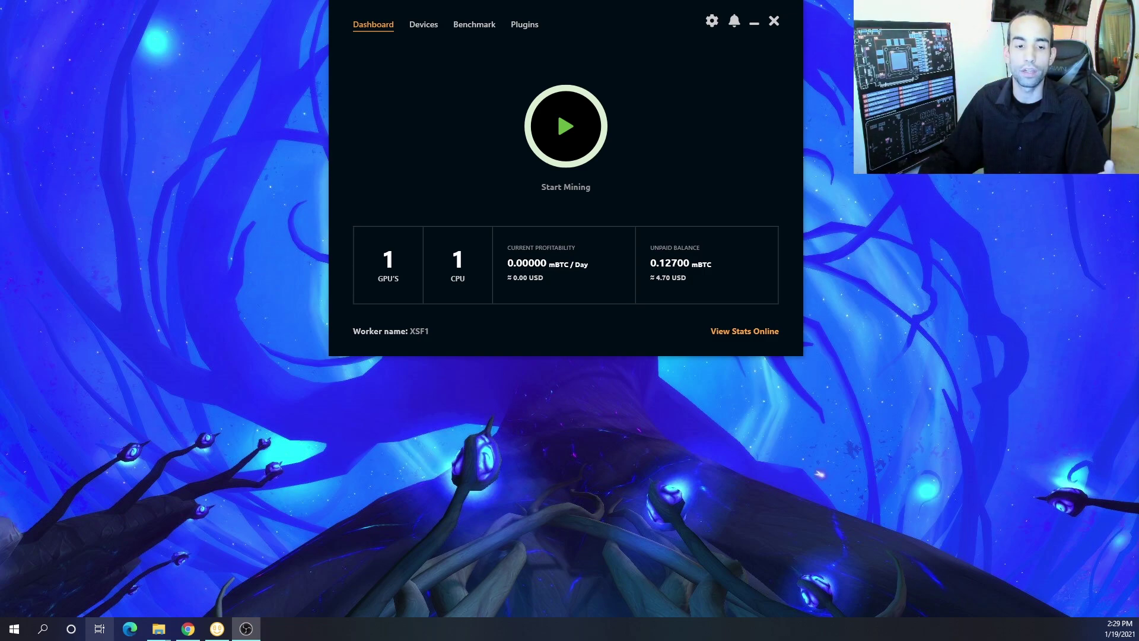
Launch Awesome Miner from the Start menu and move its window lower, beside NiceHash Miner
left_click(15, 629)
scroll(436, 453, "down", 1)
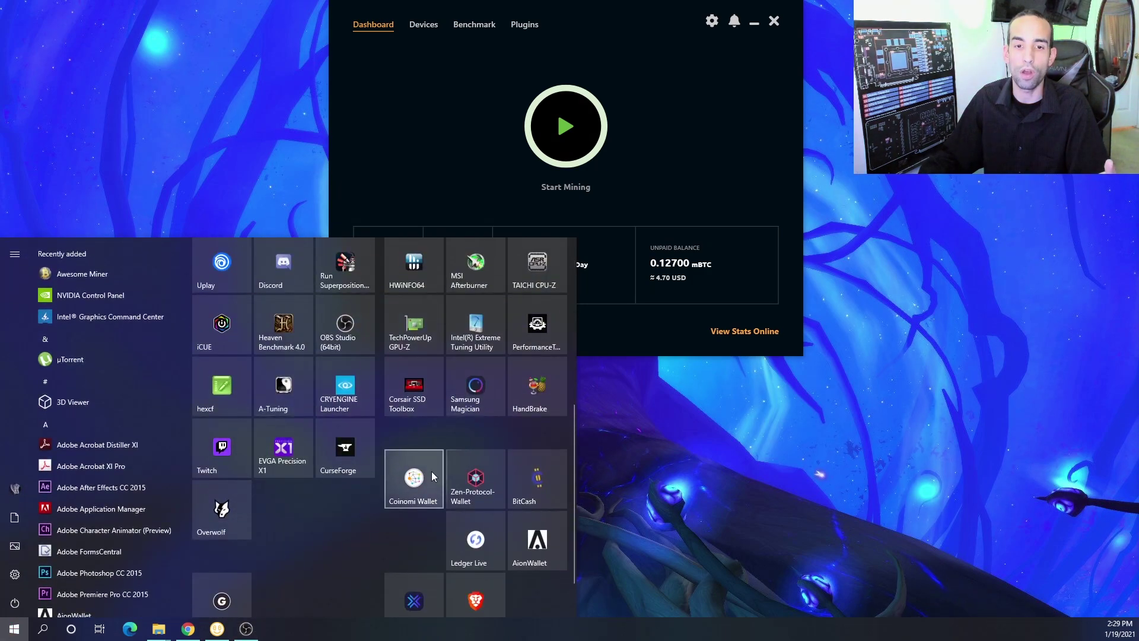
scroll(433, 474, "down", 1)
left_click(96, 275)
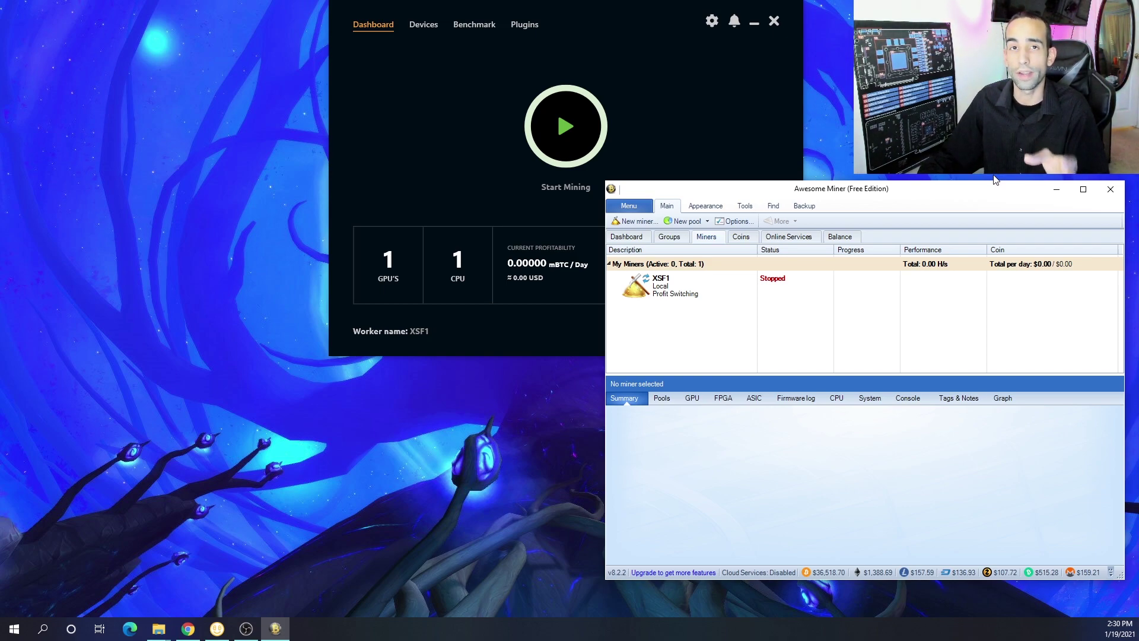
left_click_drag(971, 188, 979, 229)
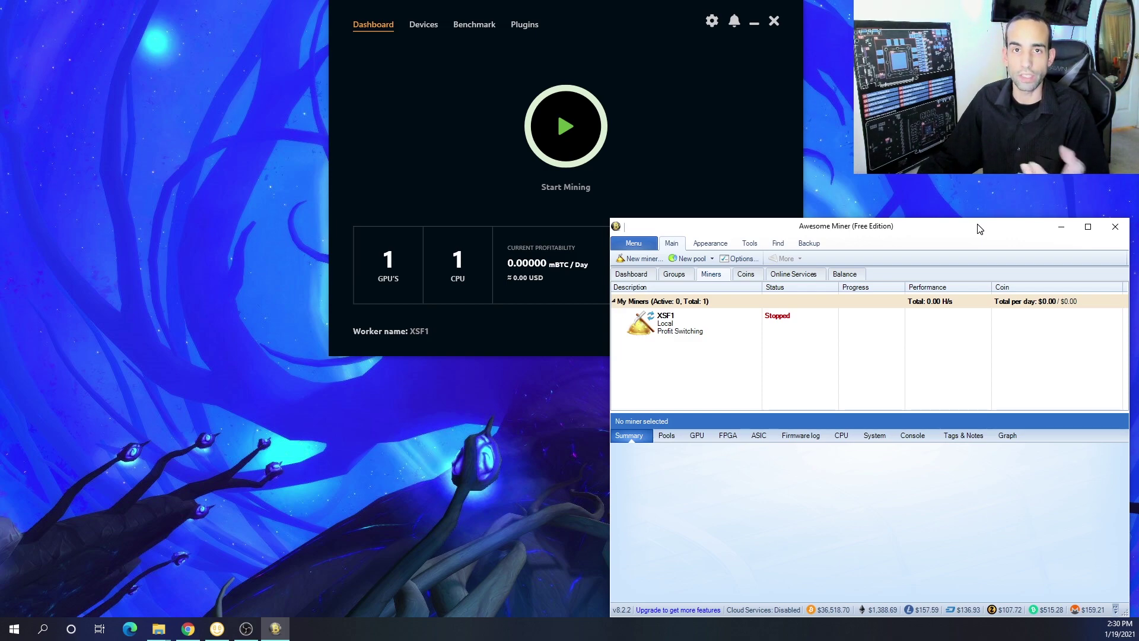
left_click_drag(980, 229, 981, 229)
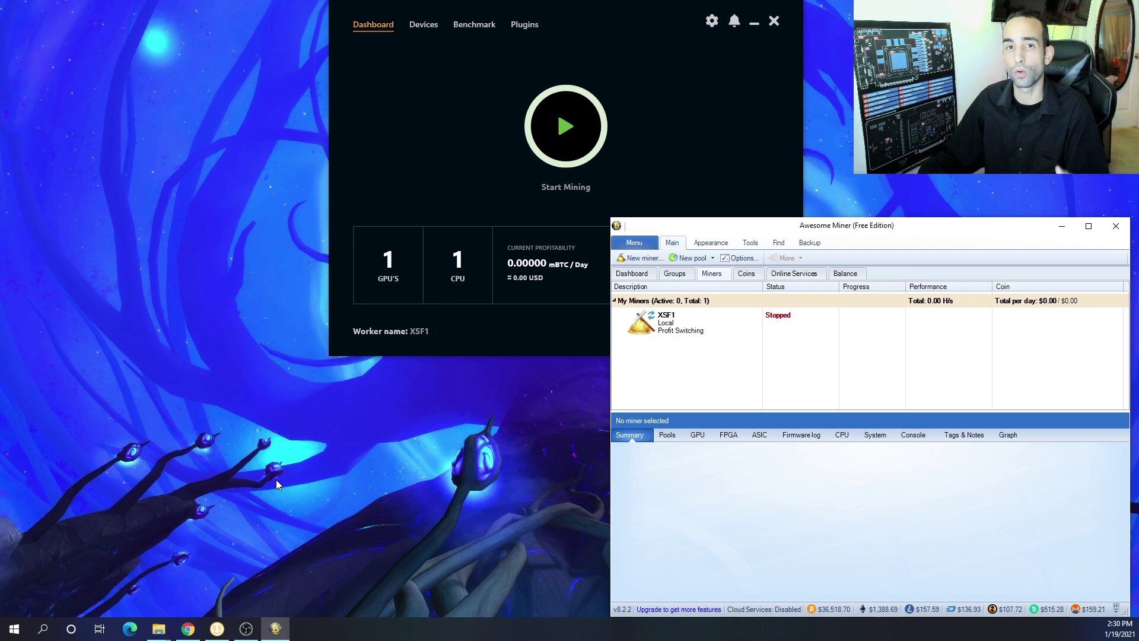
Return to miningpoolstats.stream, search 'eth' and open the Ethereum pool rankings
left_click(187, 628)
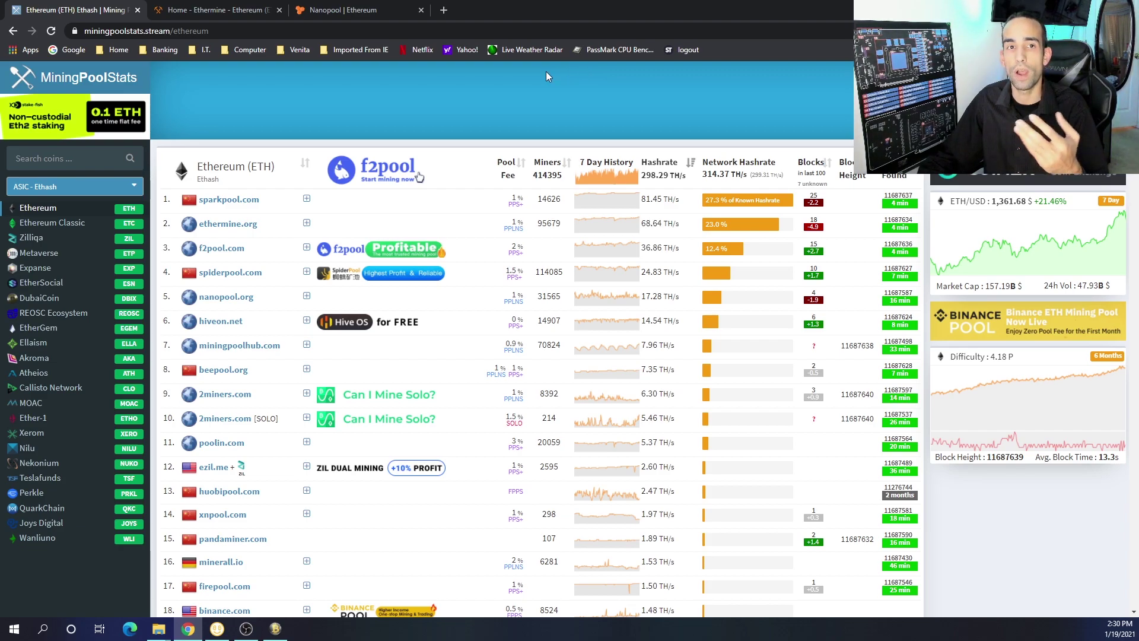
key("alt+Left")
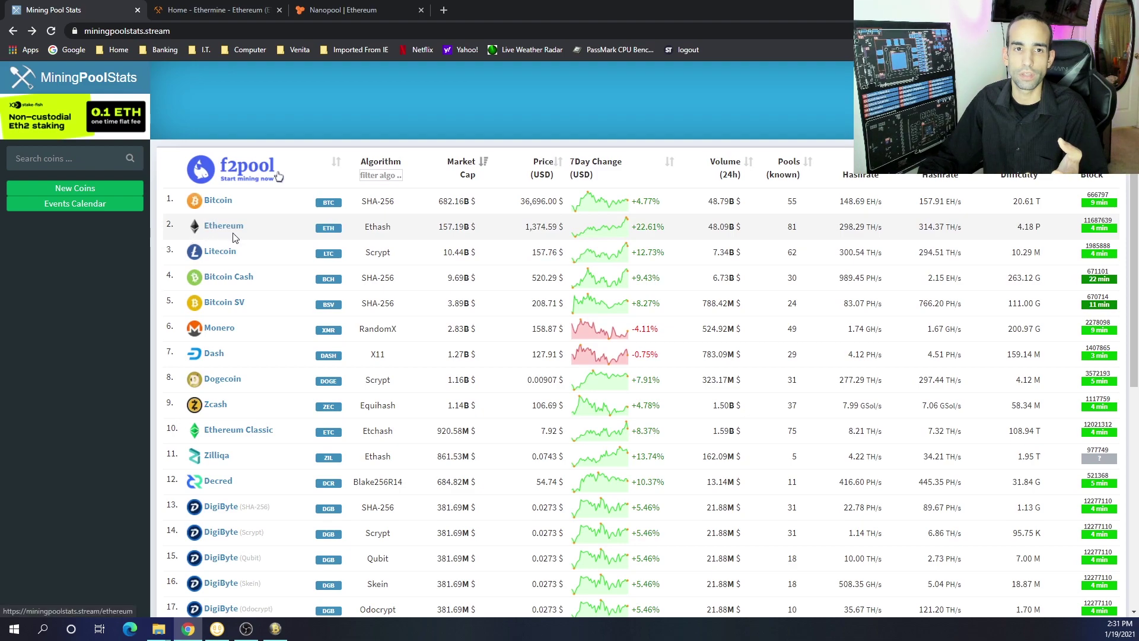
left_click(52, 157)
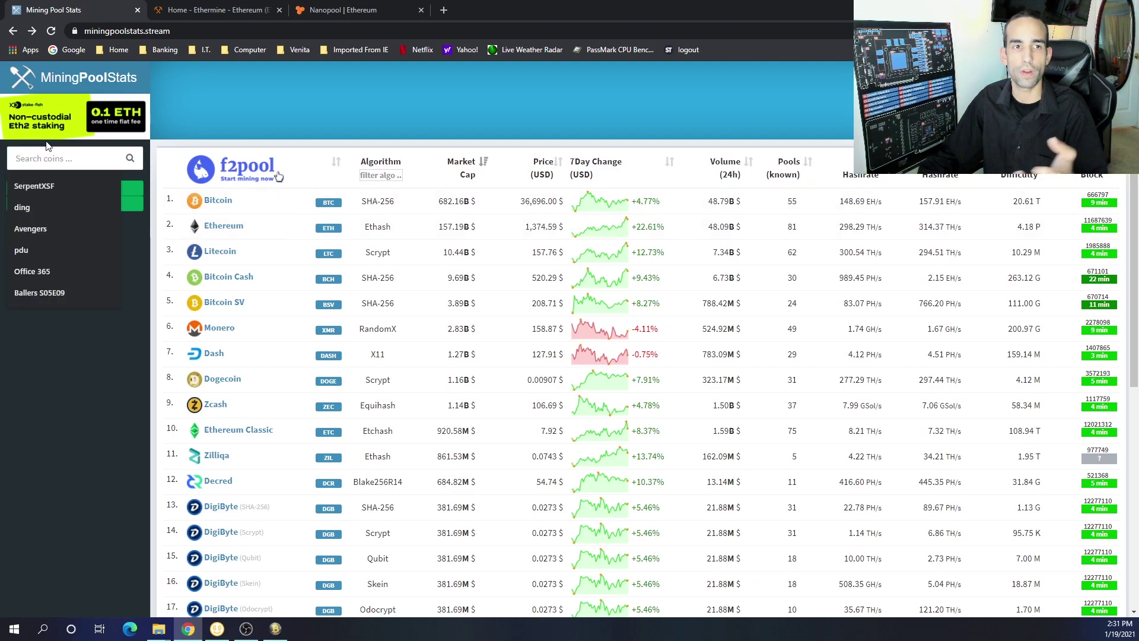
type("eth")
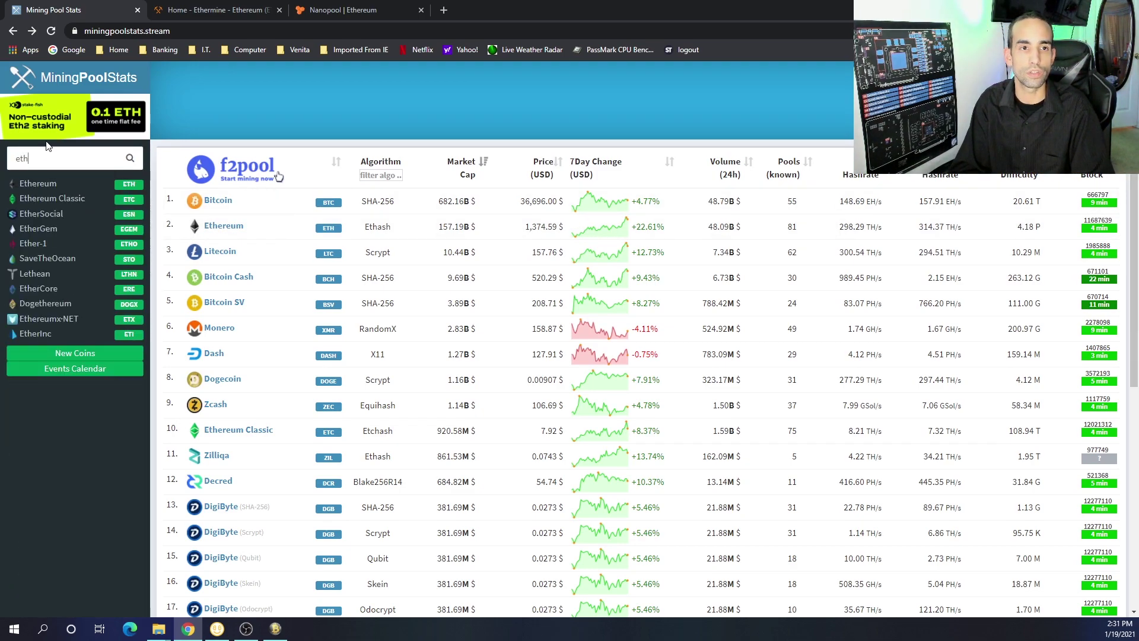
left_click(37, 184)
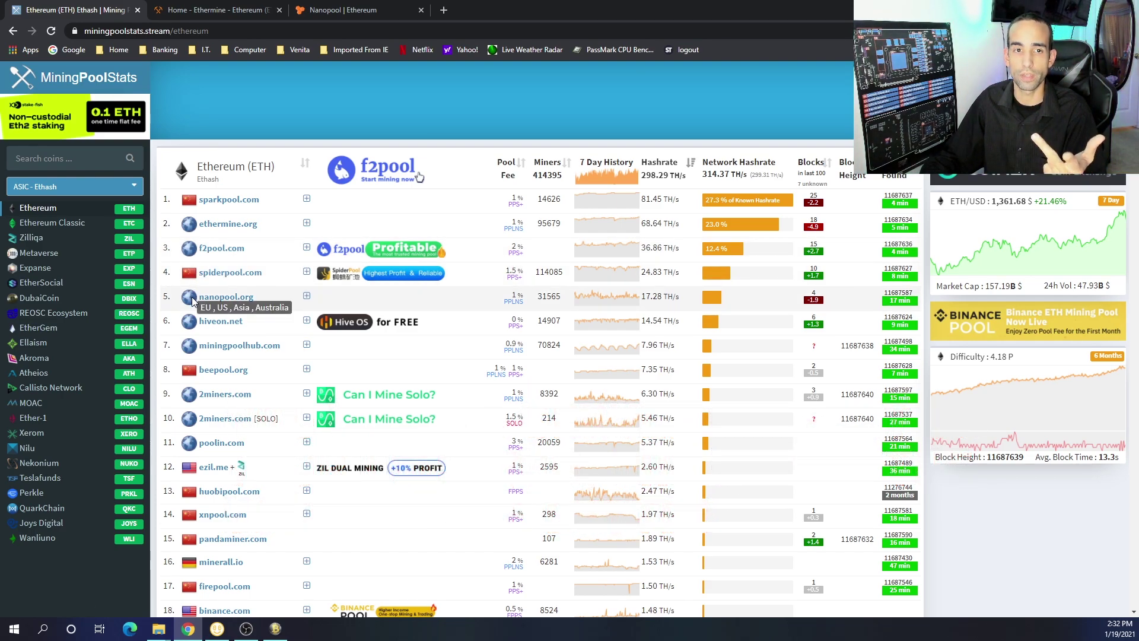
Compare the Ethermine home page with Nanopool's Ethereum connection settings, then return to Awesome Miner
left_click(202, 9)
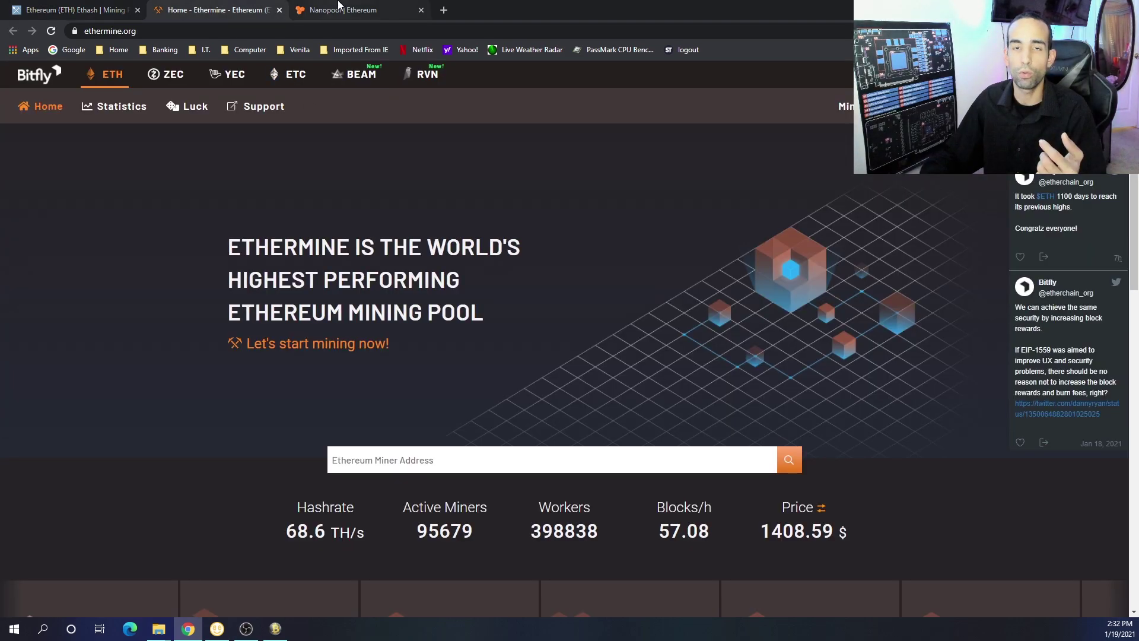
left_click(340, 9)
left_click(202, 9)
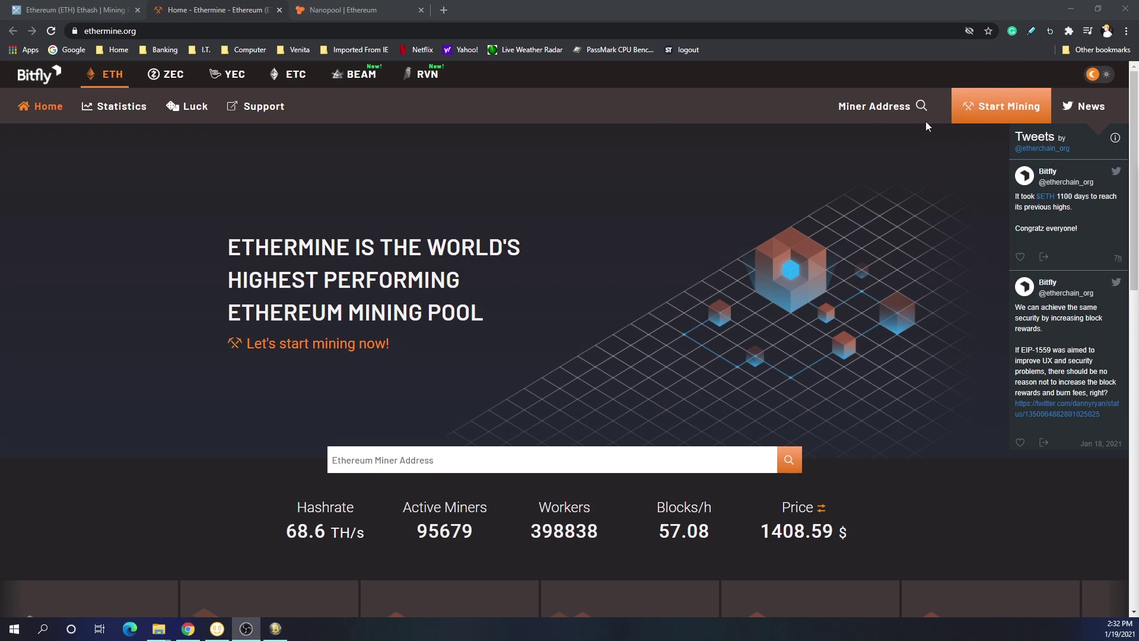
left_click(344, 10)
scroll(638, 270, "down", 2)
scroll(638, 270, "up", 1)
scroll(530, 320, "down", 1)
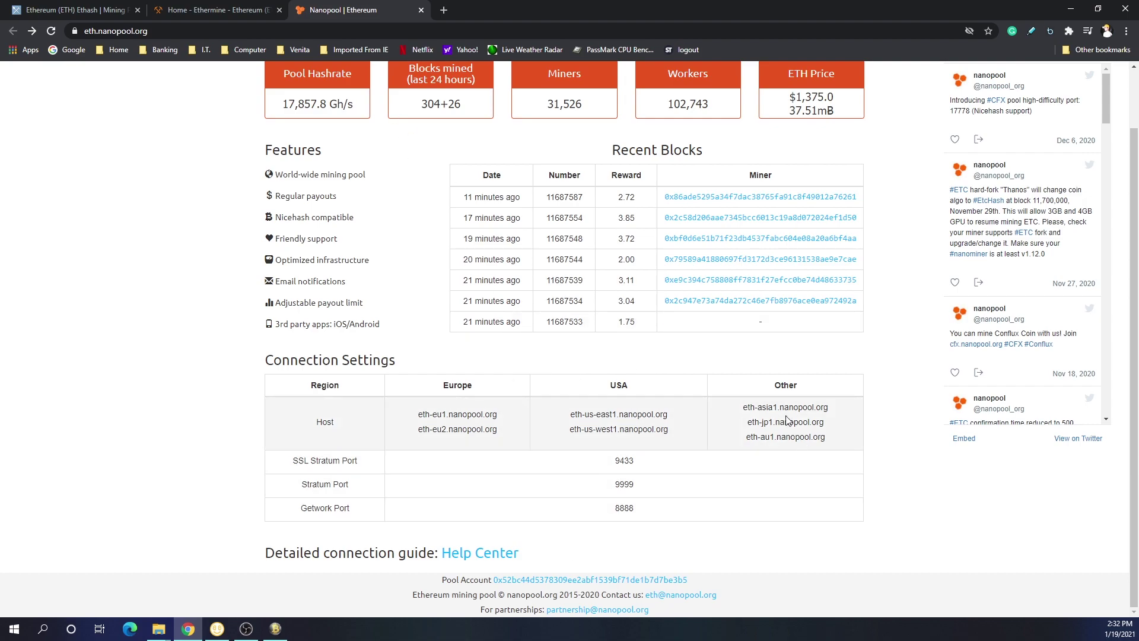
left_click(181, 9)
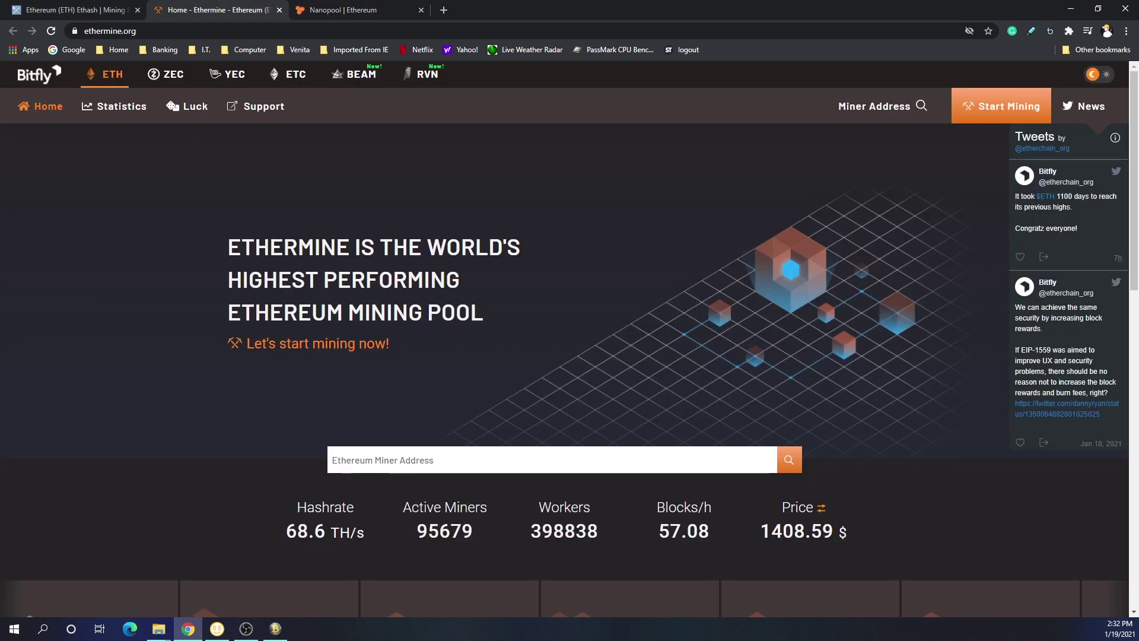
left_click(282, 632)
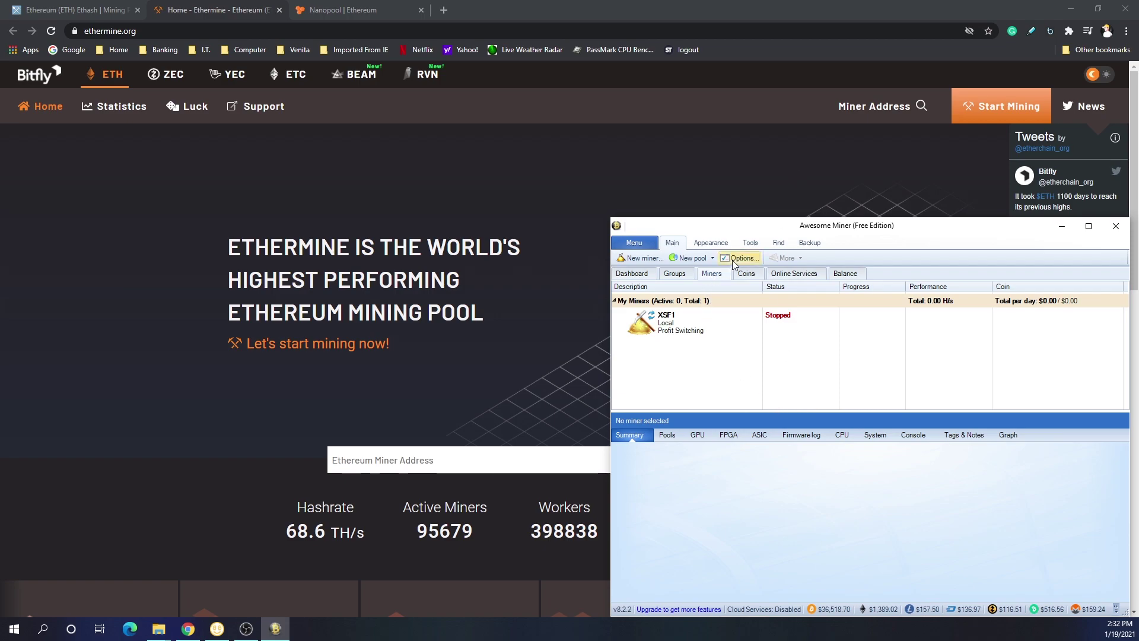
Add a custom pool in Awesome Miner with the description 'Ethermine'
left_click(701, 259)
left_click(700, 271)
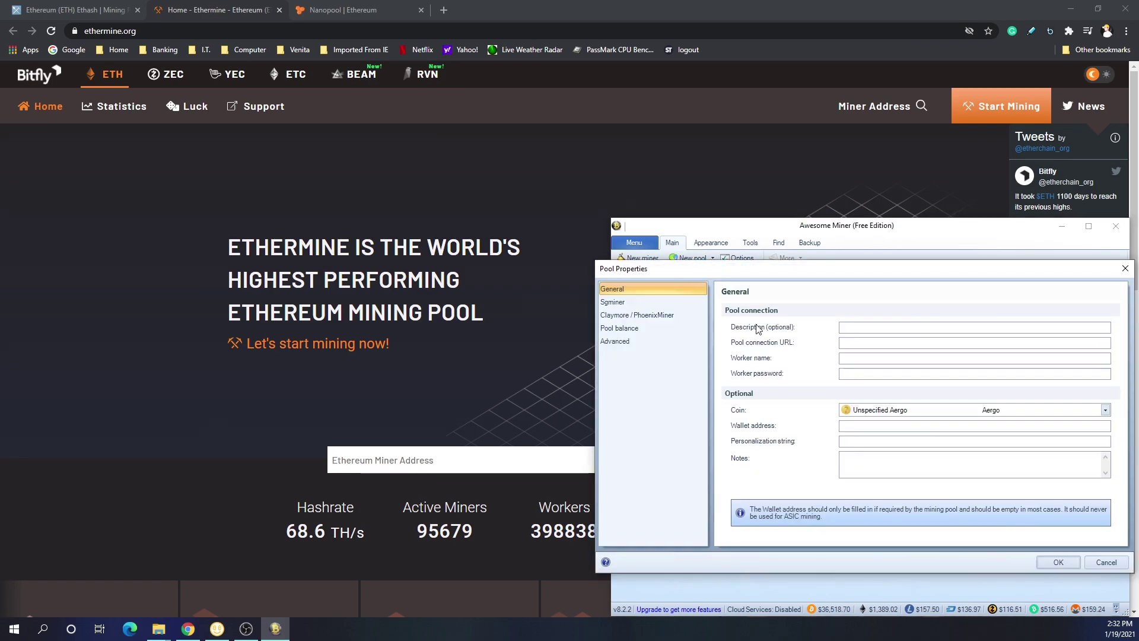
left_click(873, 325)
type("Ethermine")
Copy us1.ethermine.org from Ethermine's connection page into the pool connection URL
left_click(880, 5)
left_click(980, 112)
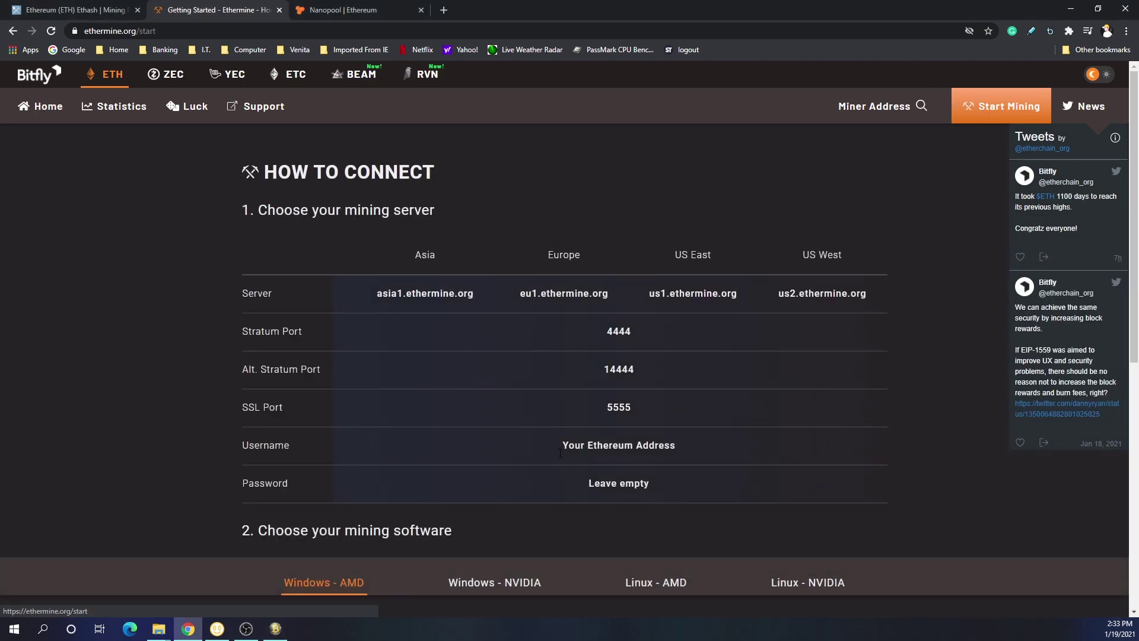
left_click_drag(898, 305, 487, 308)
left_click(388, 286)
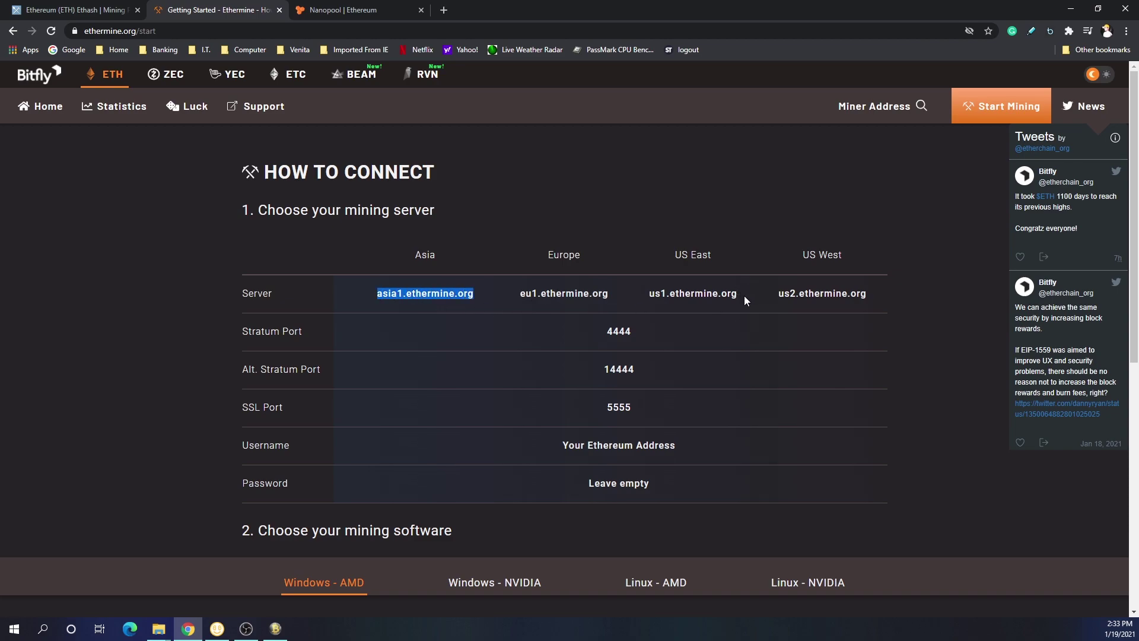
left_click_drag(746, 301, 648, 299)
key("ctrl+c")
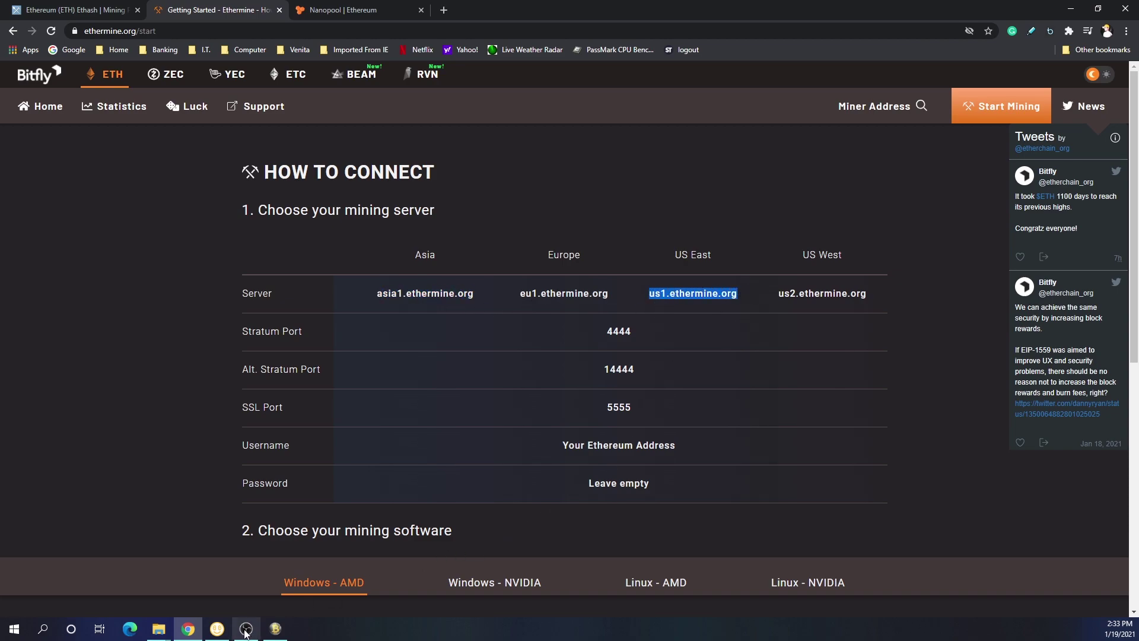
left_click(273, 633)
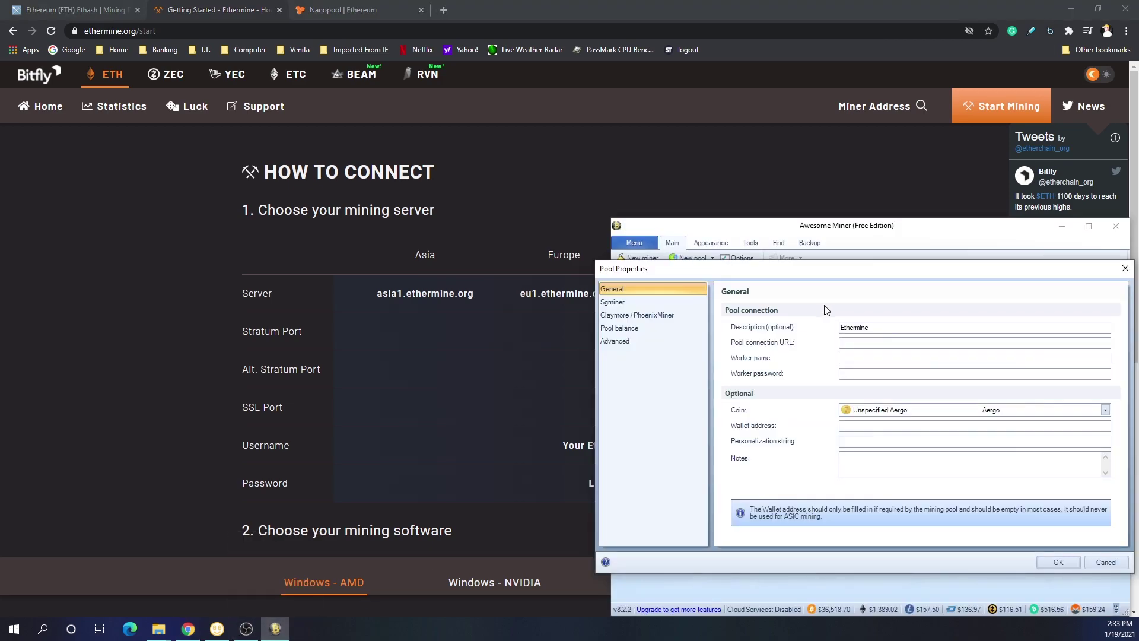
key("ctrl+v")
Select and copy 14444 from the Alt. Stratum Port row of Ethermine's connection table
left_click(503, 425)
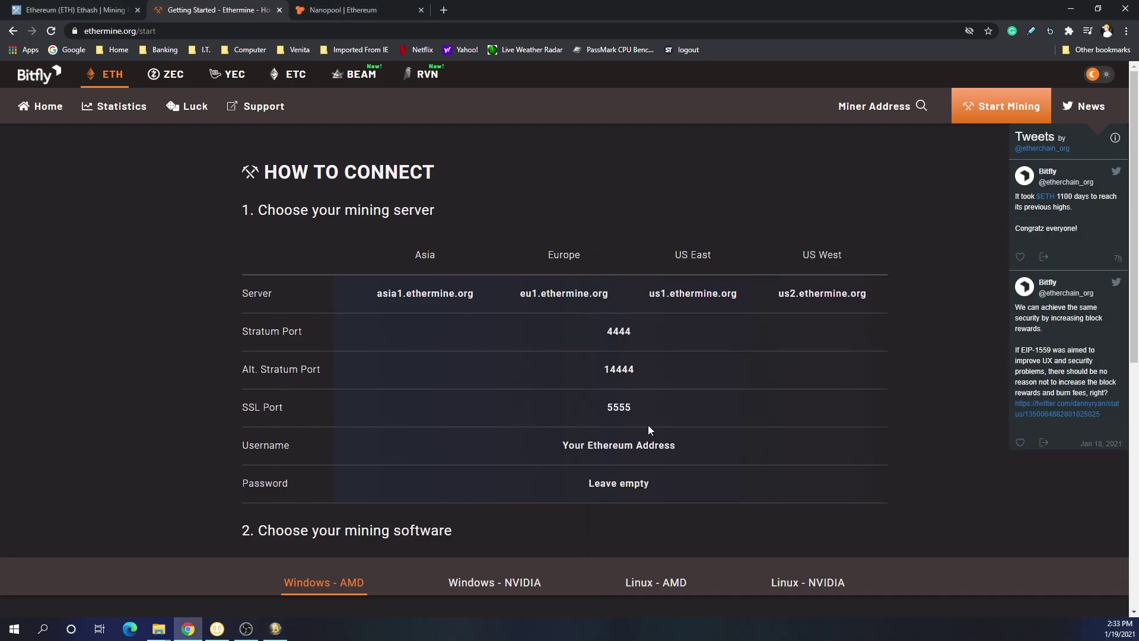
left_click_drag(287, 425, 244, 410)
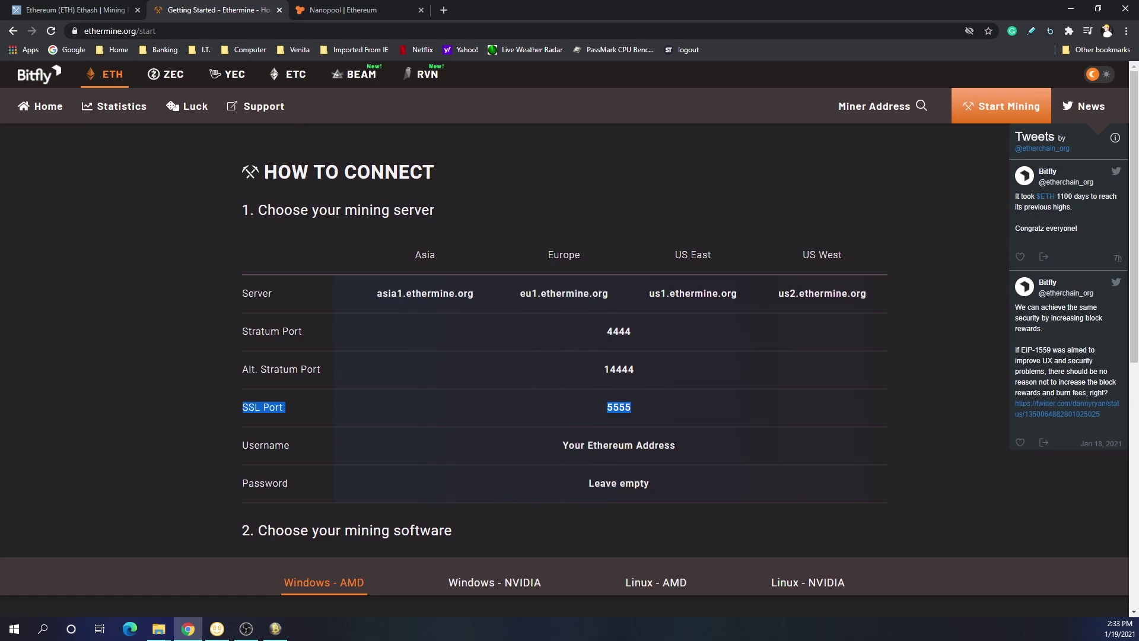
left_click(636, 373)
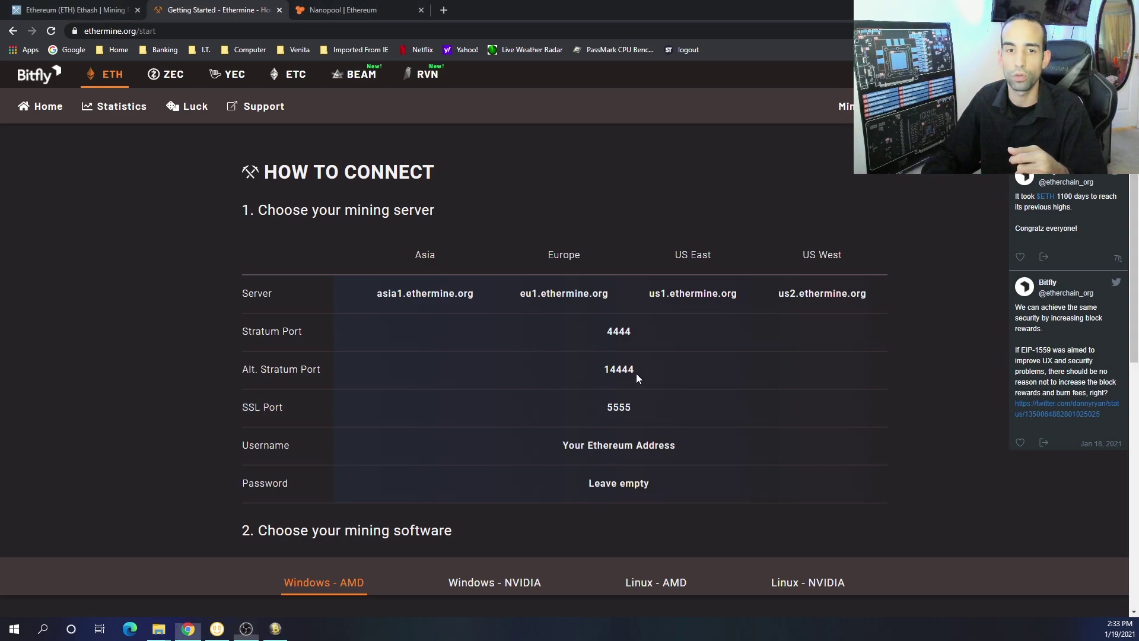
left_click_drag(635, 373, 576, 370)
key("ctrl+c")
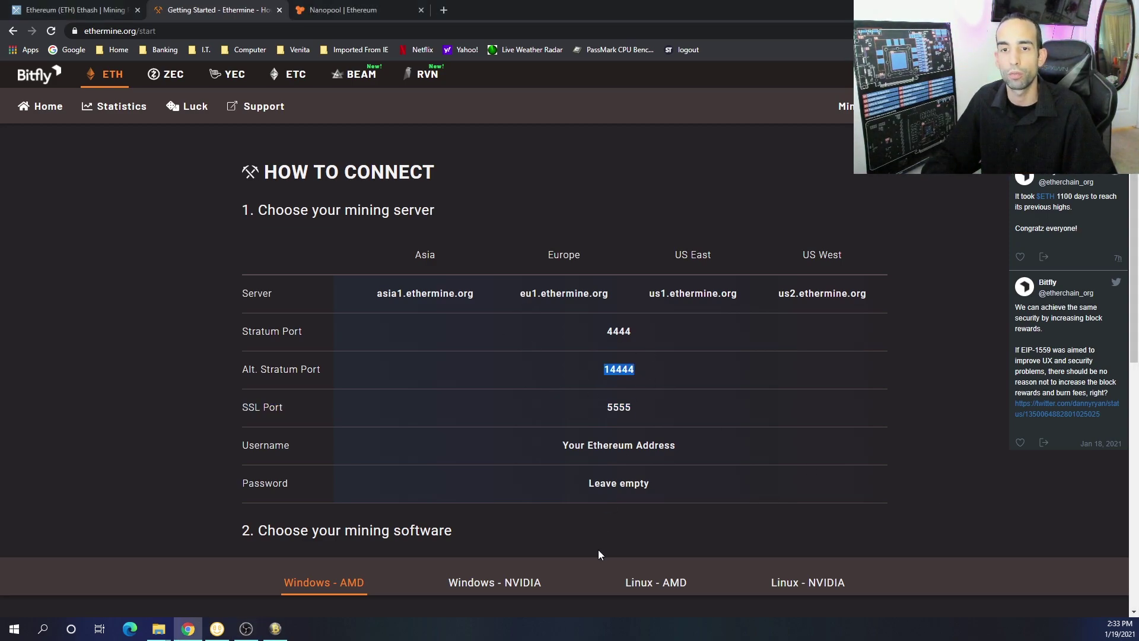
Append port 14444 to the pool URL and enter Miner1 as the worker name
left_click(276, 630)
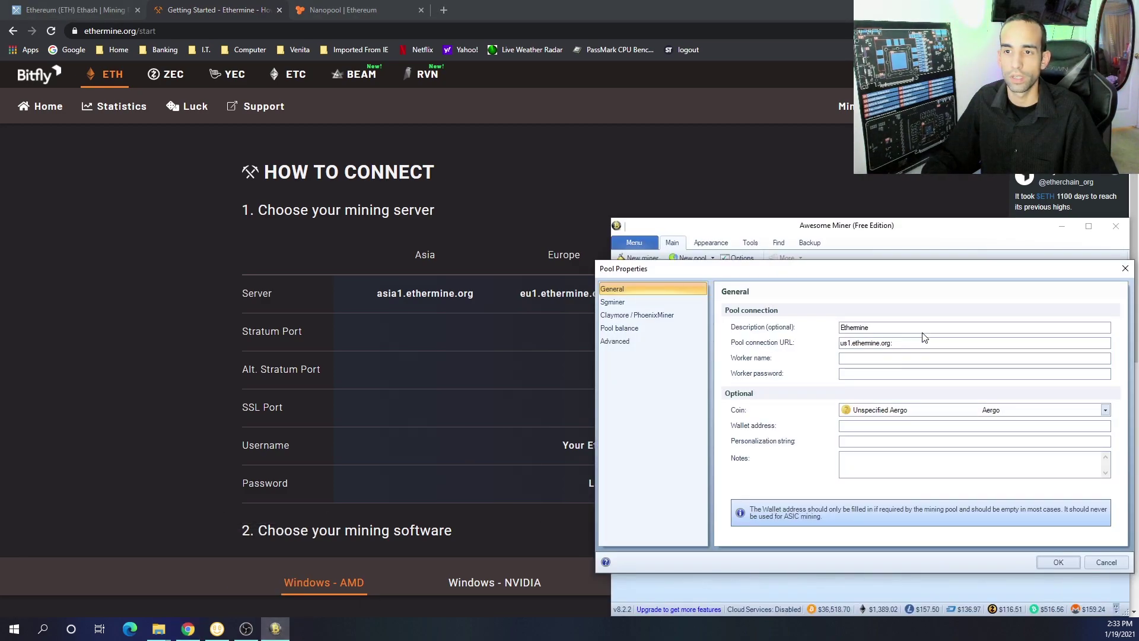
key("ctrl+v")
left_click(853, 359)
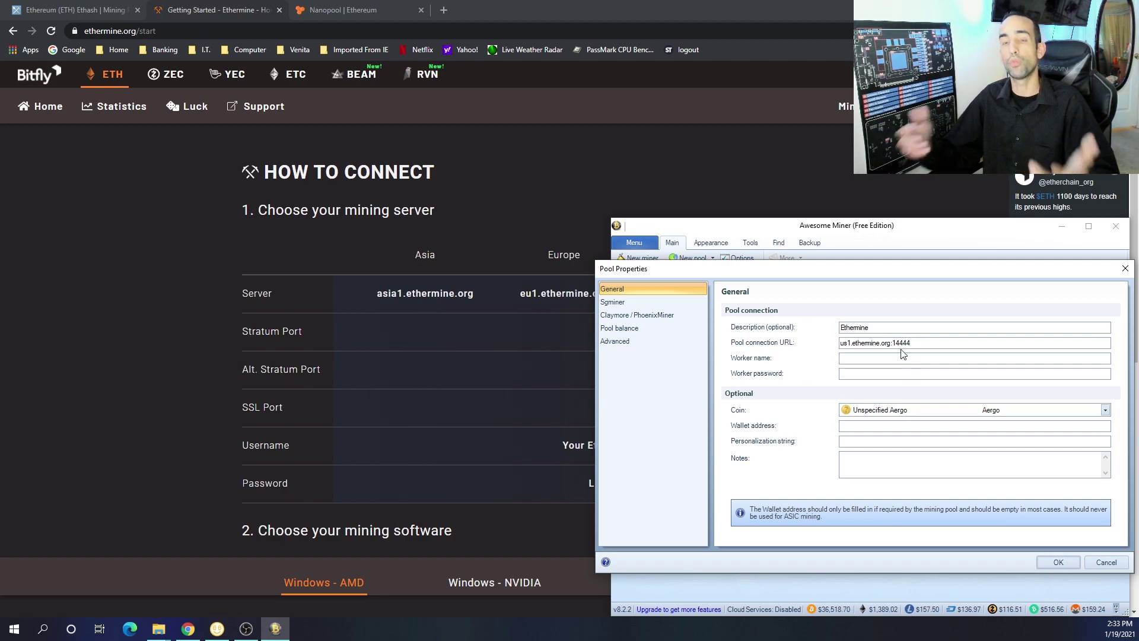
type("Miner1")
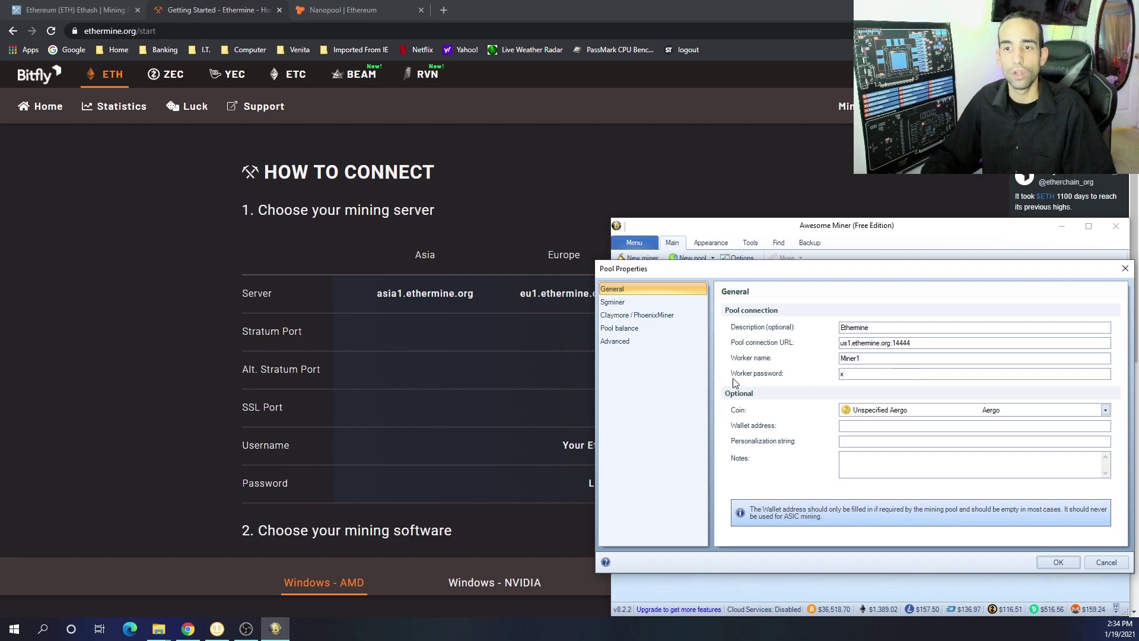
left_click(630, 187)
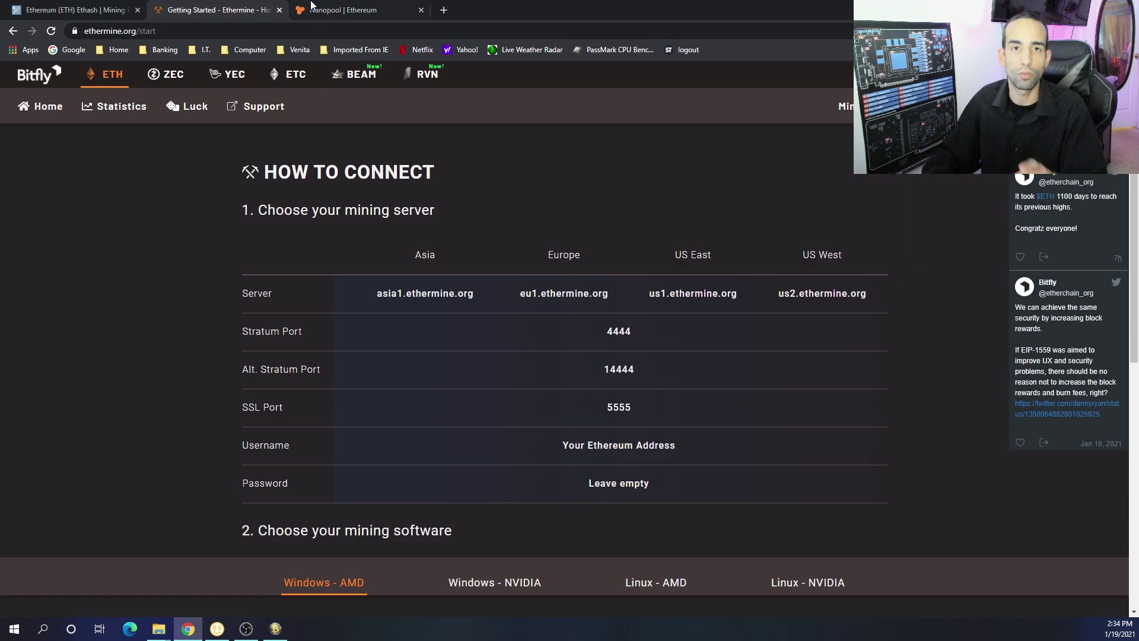
Review the Nanopool, Ethermine connection guide and Ethereum pool statistics tabs in Chrome
left_click(312, 6)
scroll(942, 364, "up", 1)
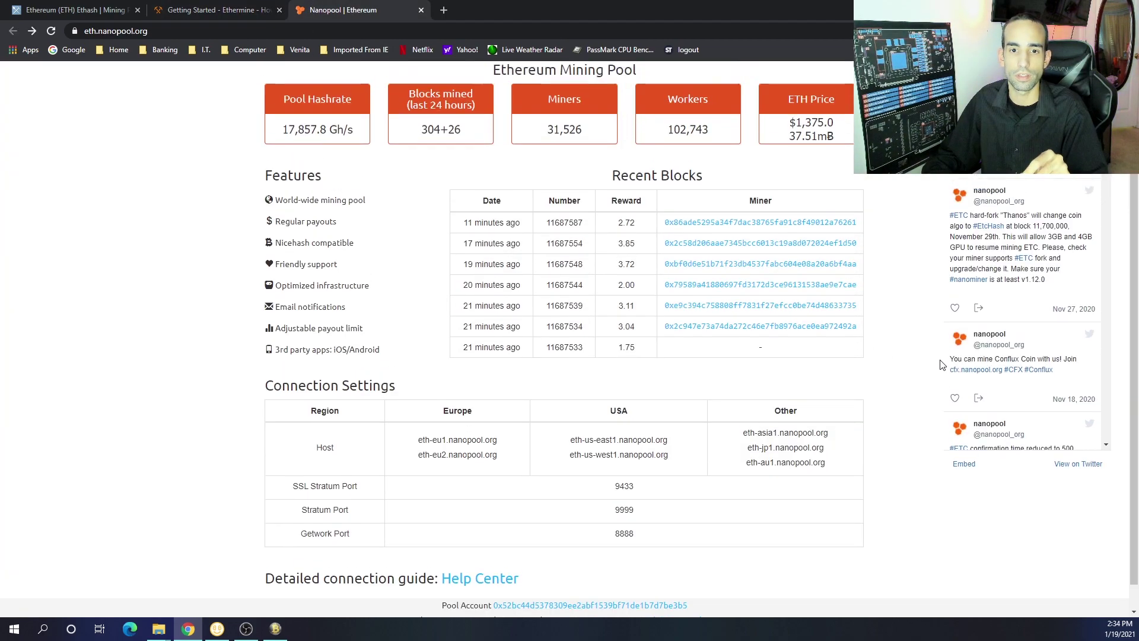
scroll(942, 364, "up", 1)
left_click(184, 7)
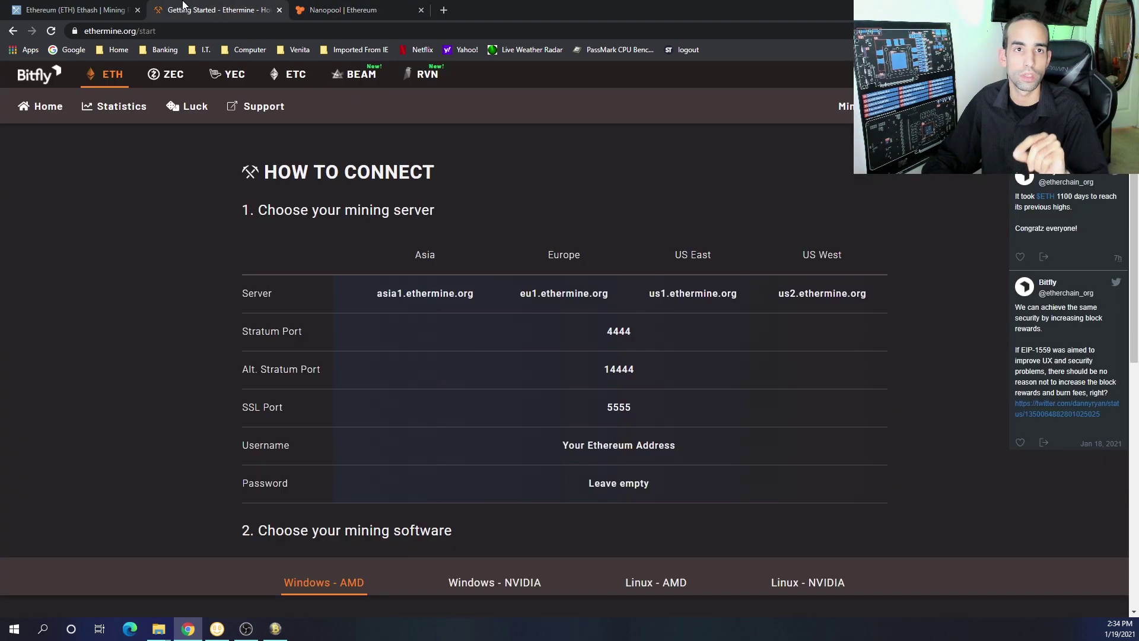
left_click(92, 8)
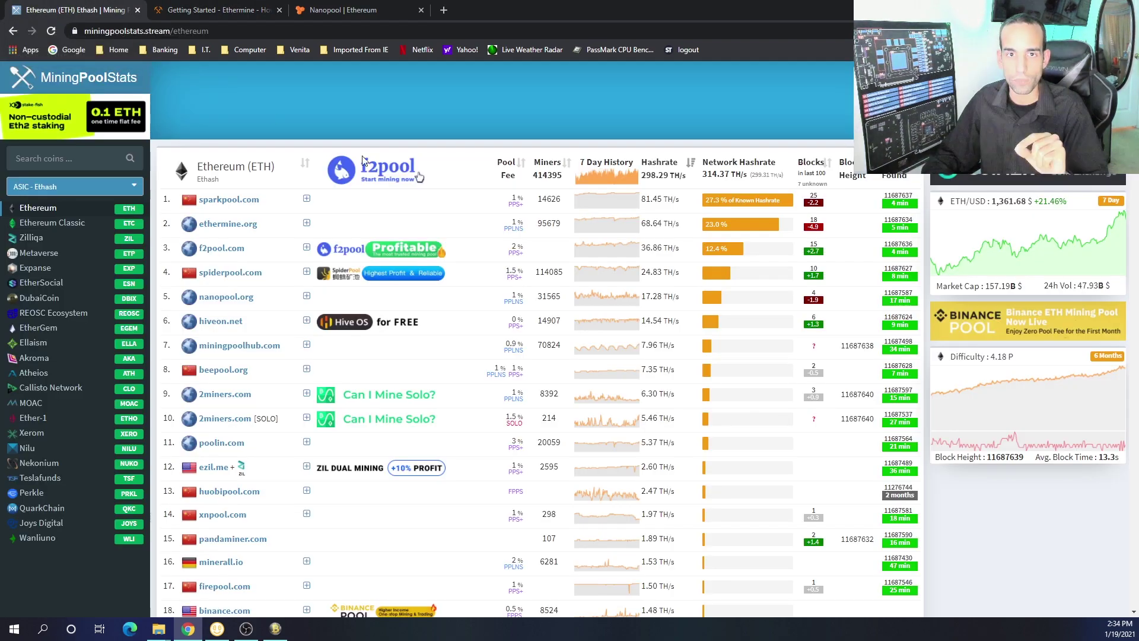
Set the Ethermine pool's coin to Ethereum (ETH), leaving wallet address and personalization empty
left_click(275, 628)
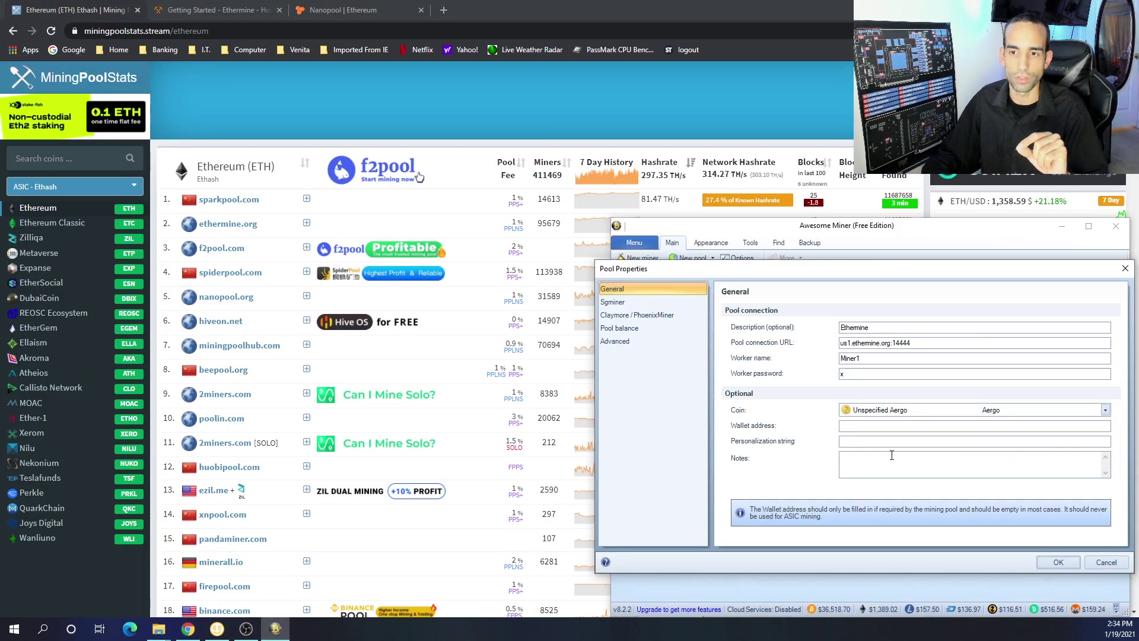
left_click(937, 413)
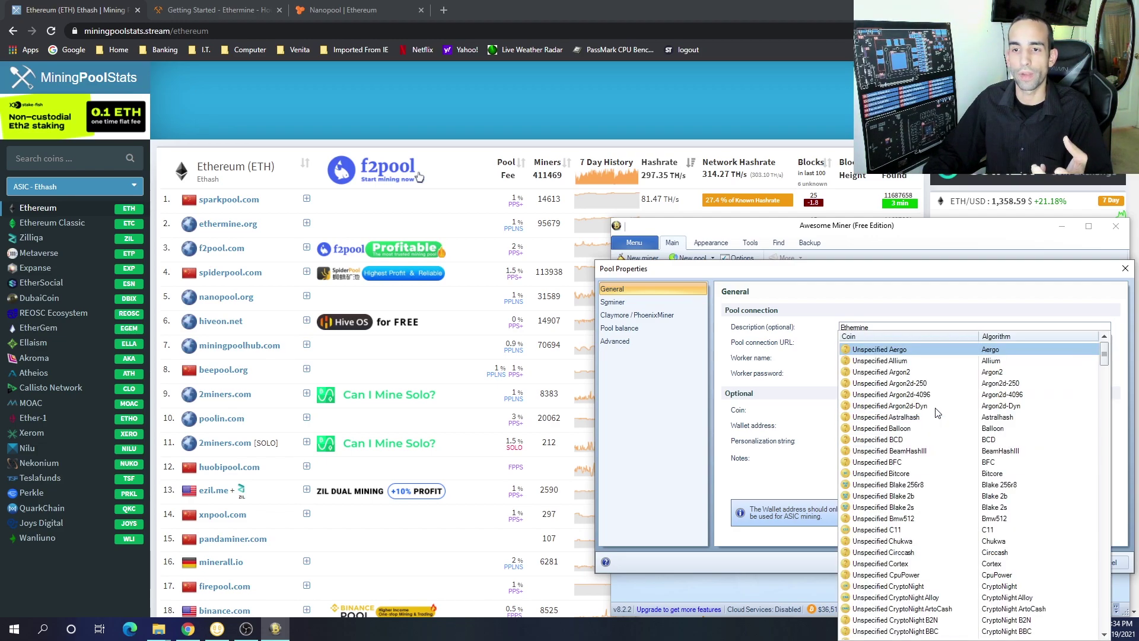
key("e")
key("Down")
key("Down")
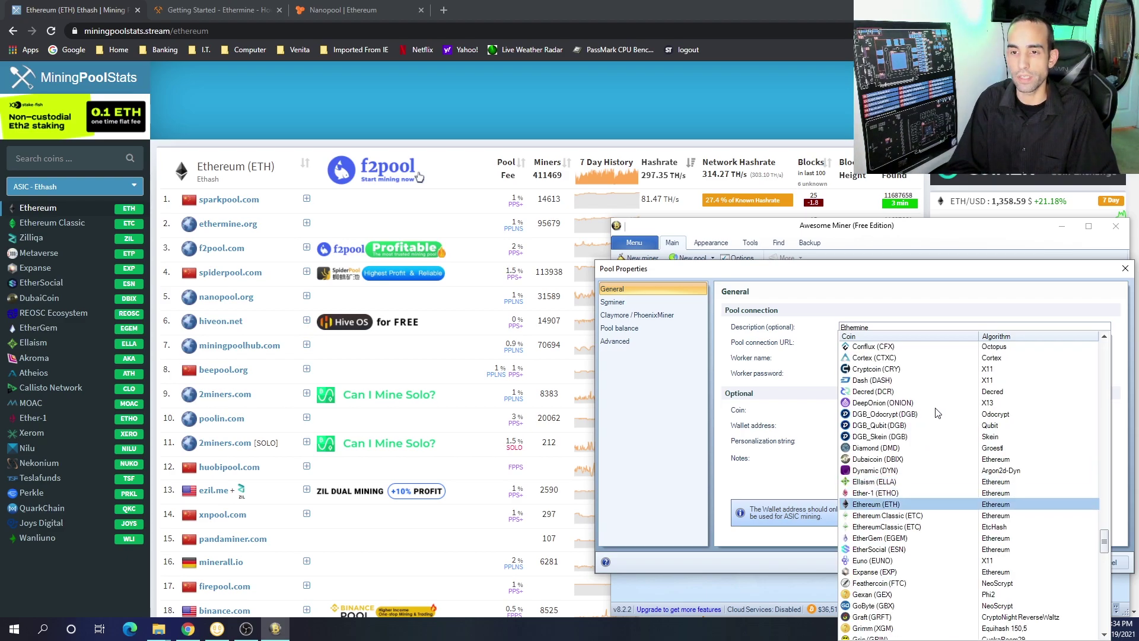
left_click(886, 504)
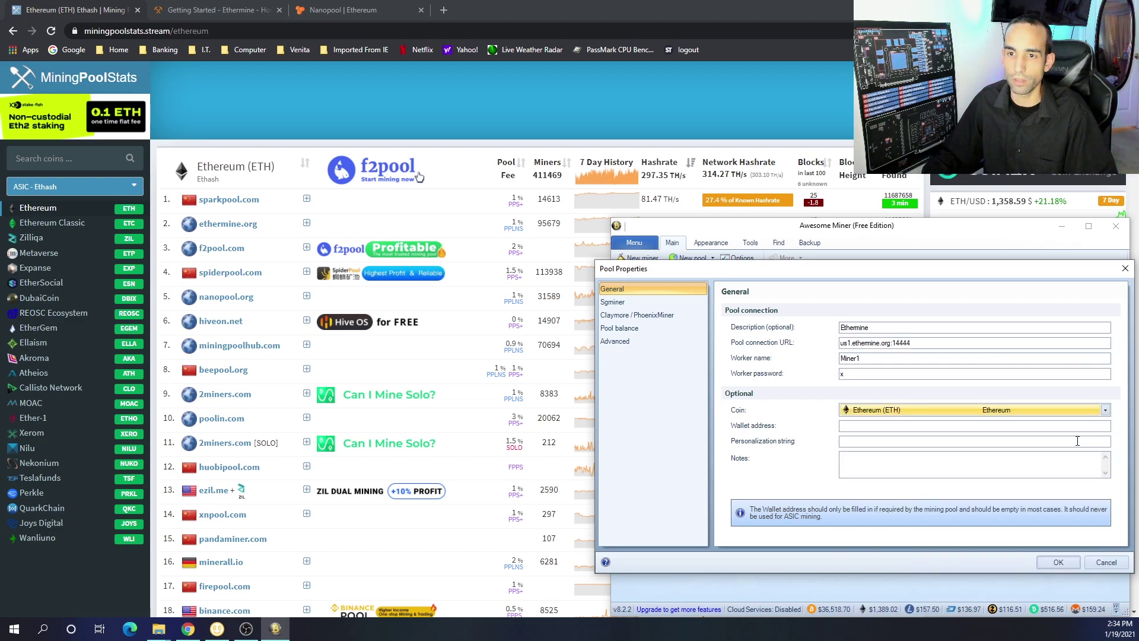
left_click(858, 427)
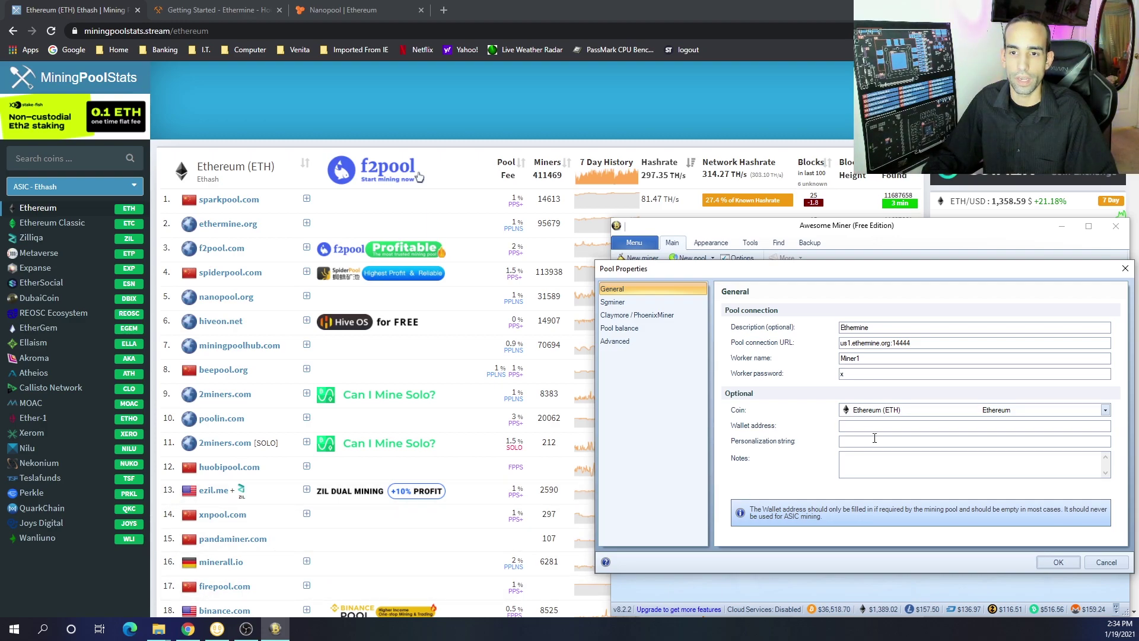
left_click(875, 441)
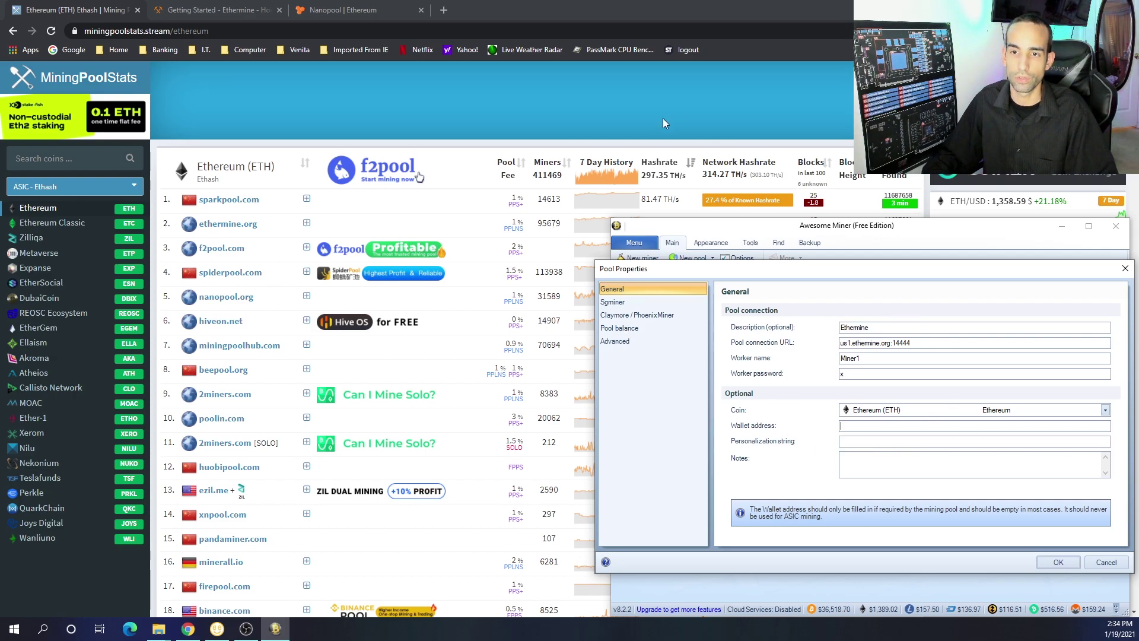
Open the S:\XSF\software\Mining\Miners folder and scroll to the Phoenix Miner and T-Rex folders
left_click(252, 6)
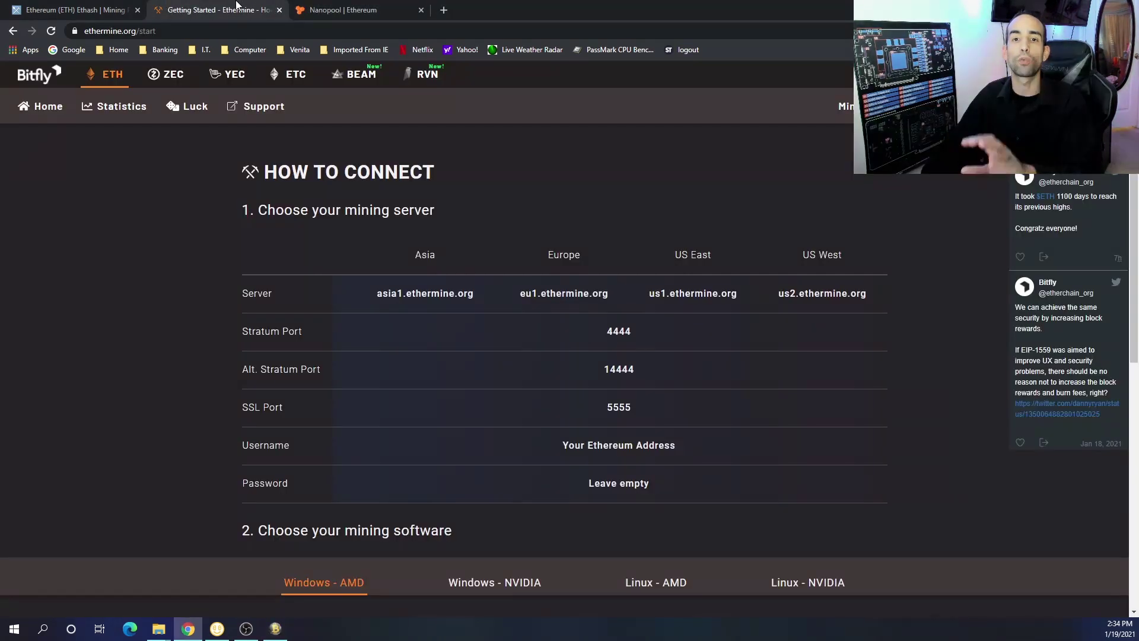
mouse_move(158, 631)
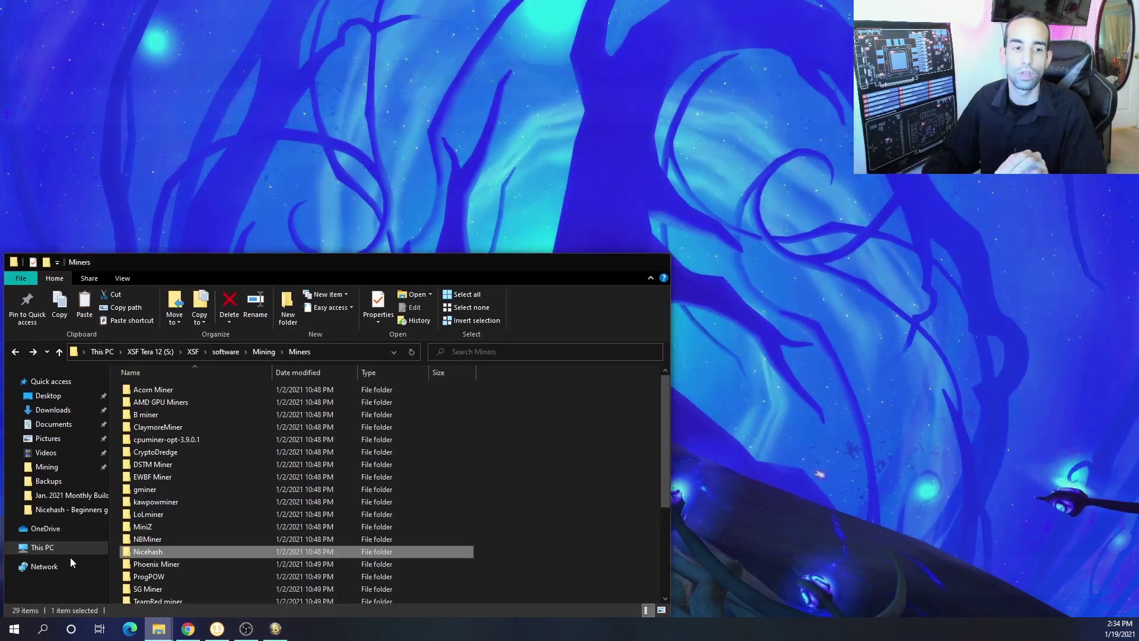
left_click(70, 557)
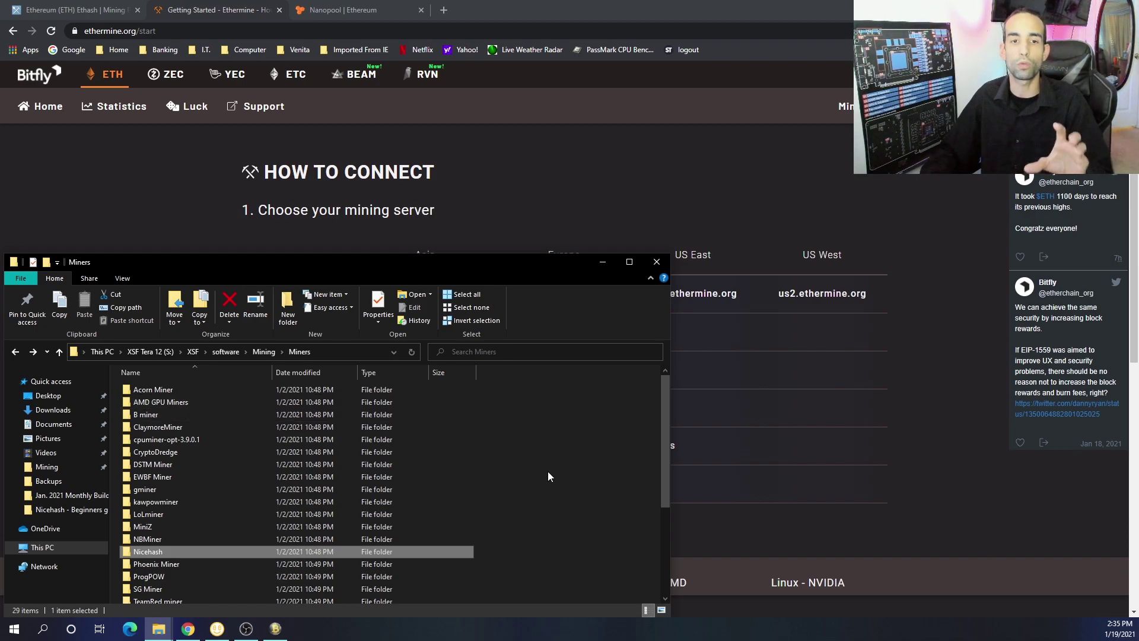
scroll(547, 472, "down", 2)
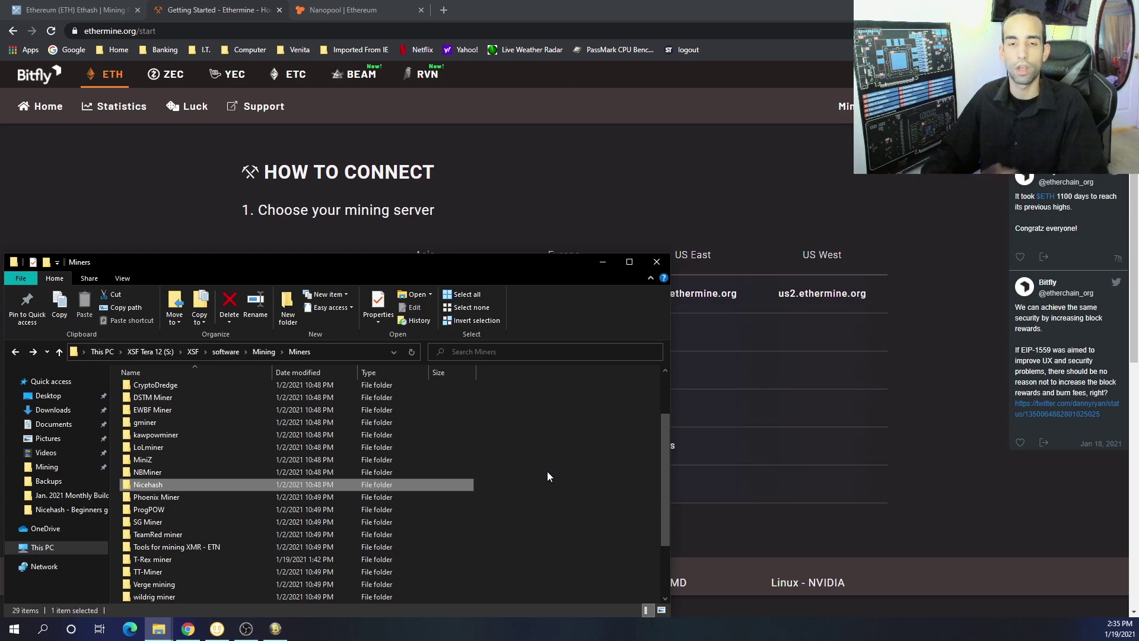
scroll(547, 471, "down", 2)
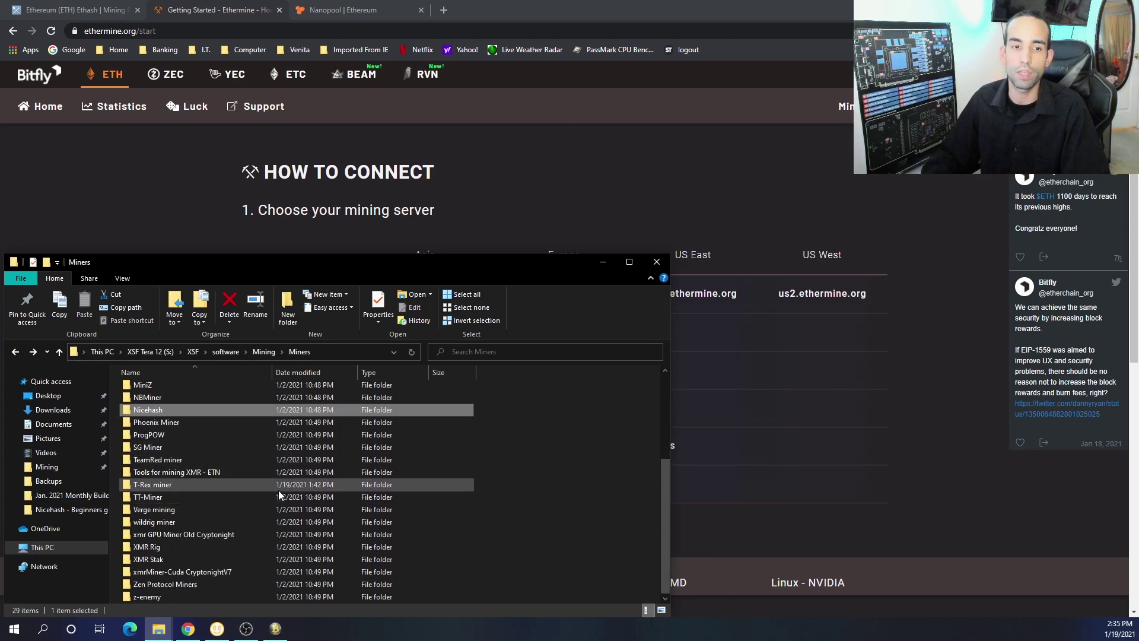
Search Google for phoenixminer in a new tab and open the official phoenixminer.org site
left_click(447, 12)
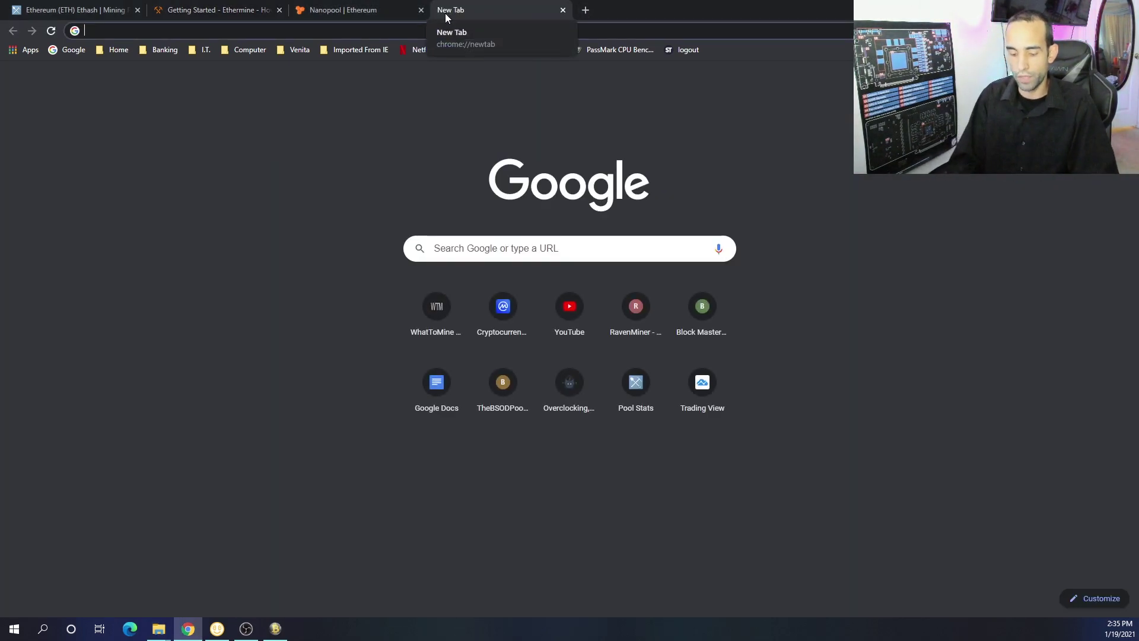
type("ph")
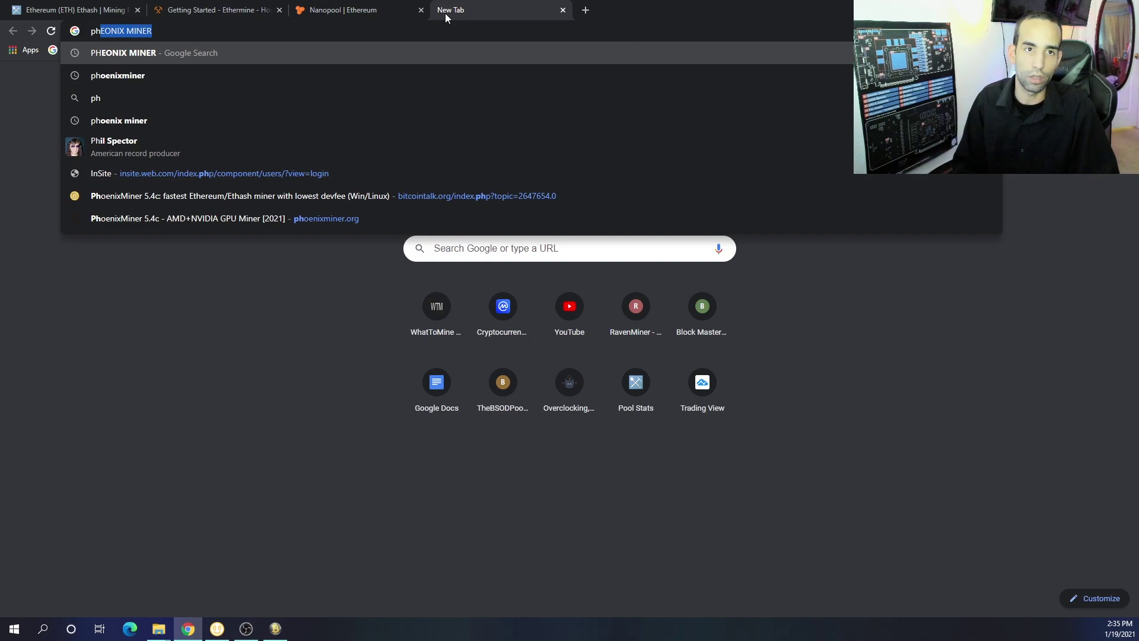
key("Down")
key("Return")
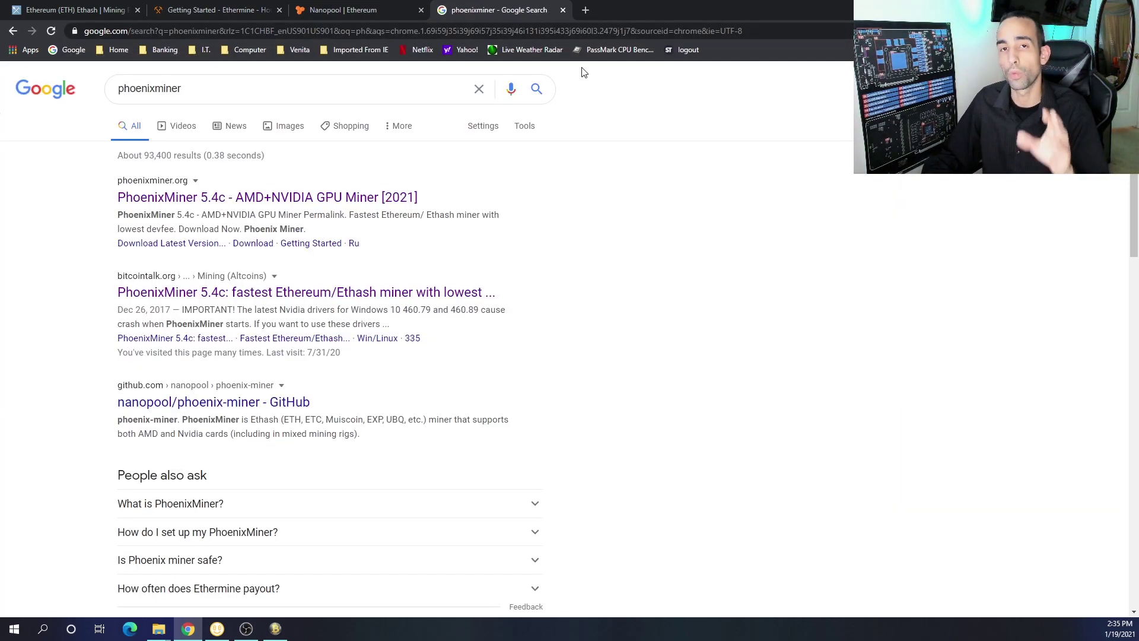
left_click(190, 202)
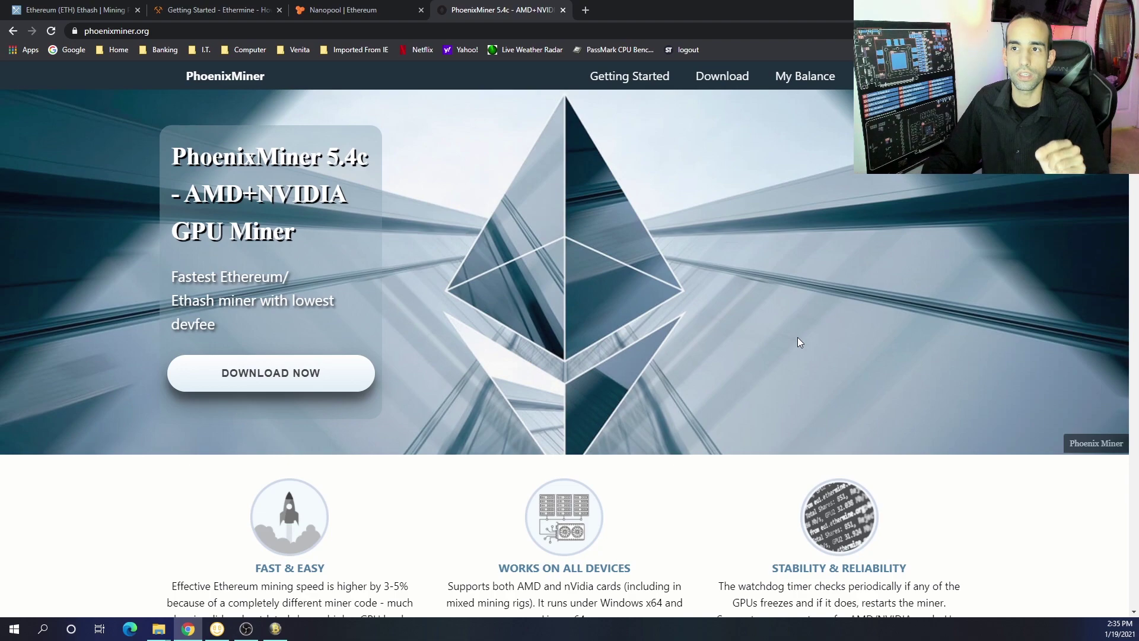
Download the PhoenixMiner 5.4c zip, then go back to the search results
scroll(797, 342, "down", 6)
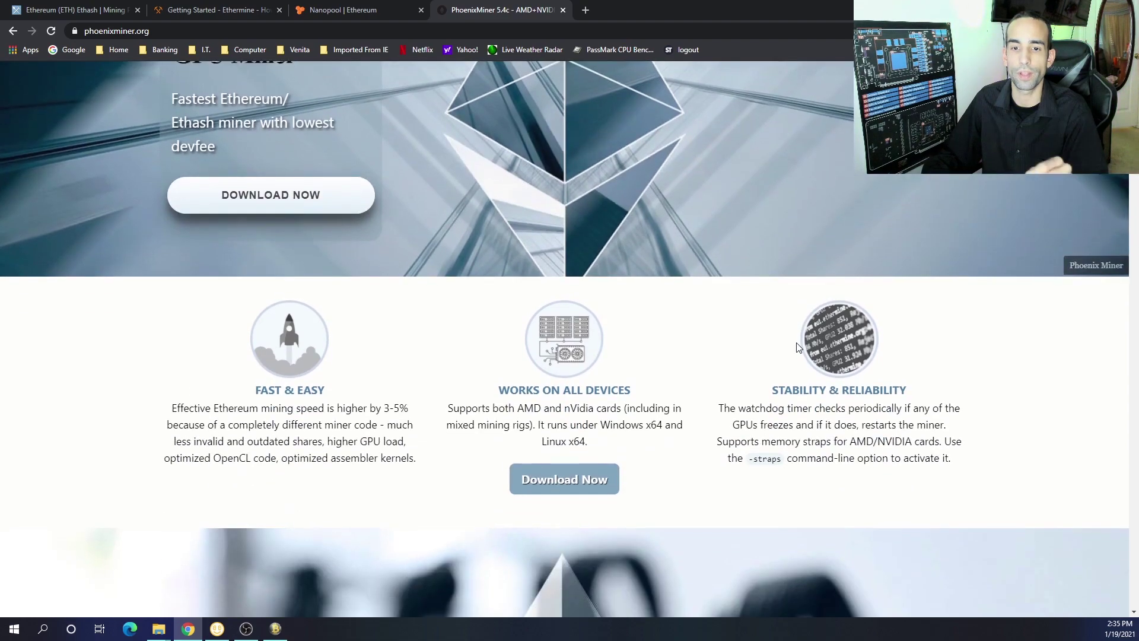
scroll(797, 344, "down", 1)
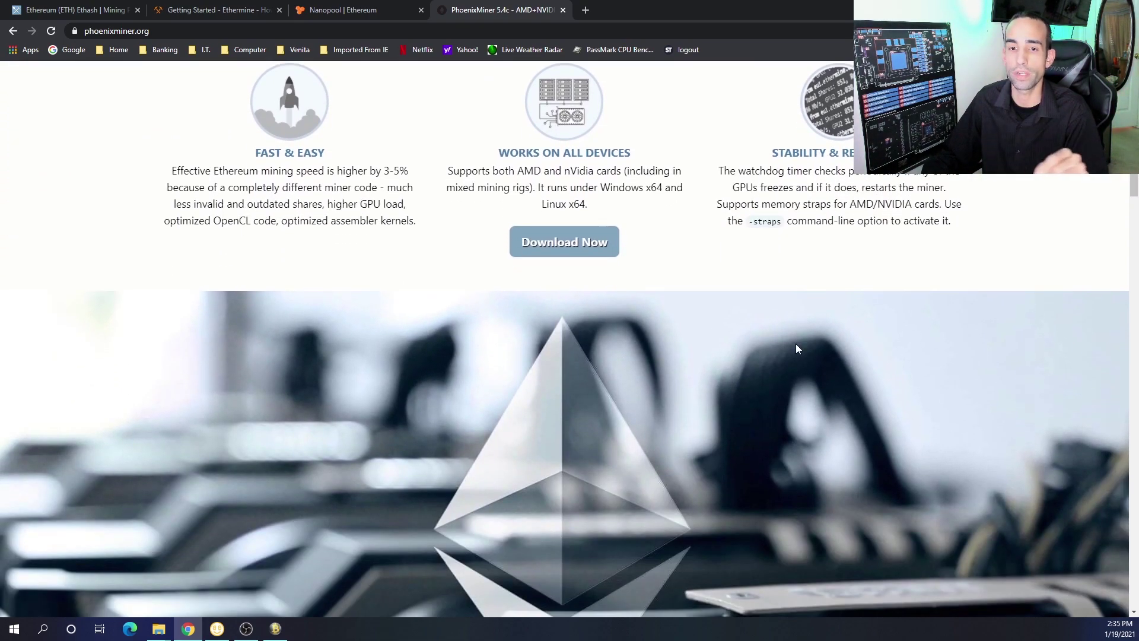
left_click(568, 249)
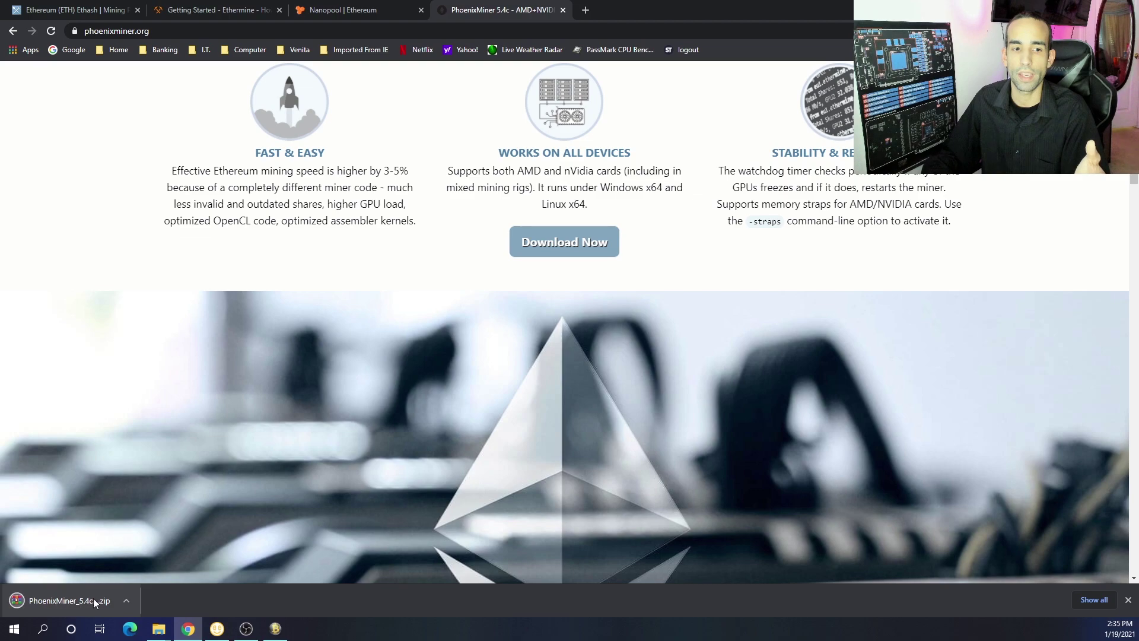
left_click(127, 600)
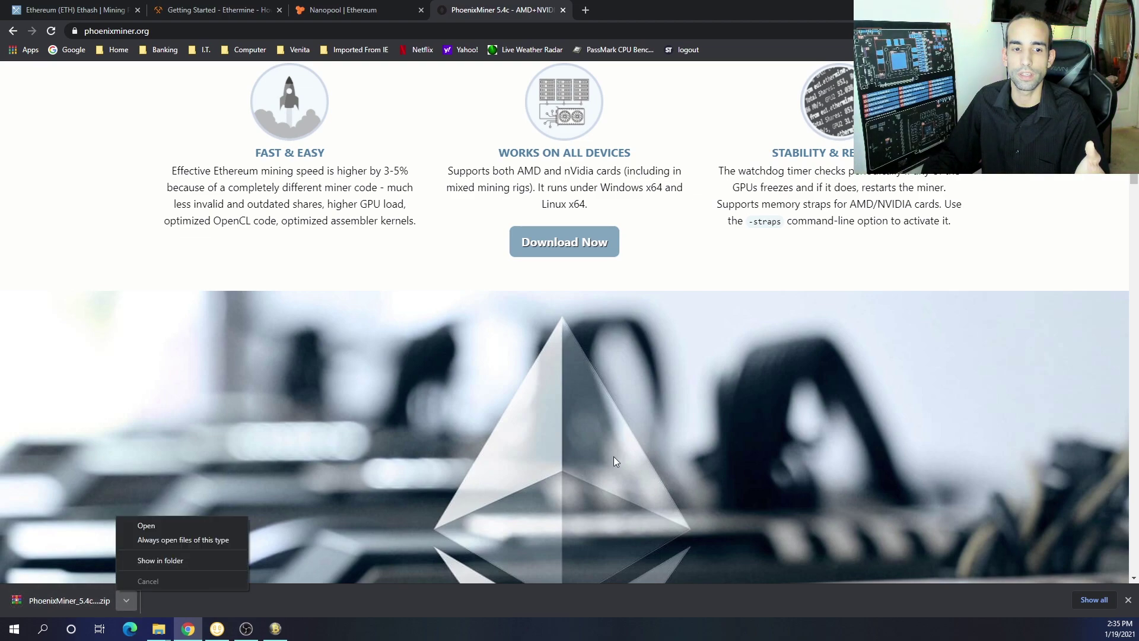
left_click(766, 370)
key("alt+Left")
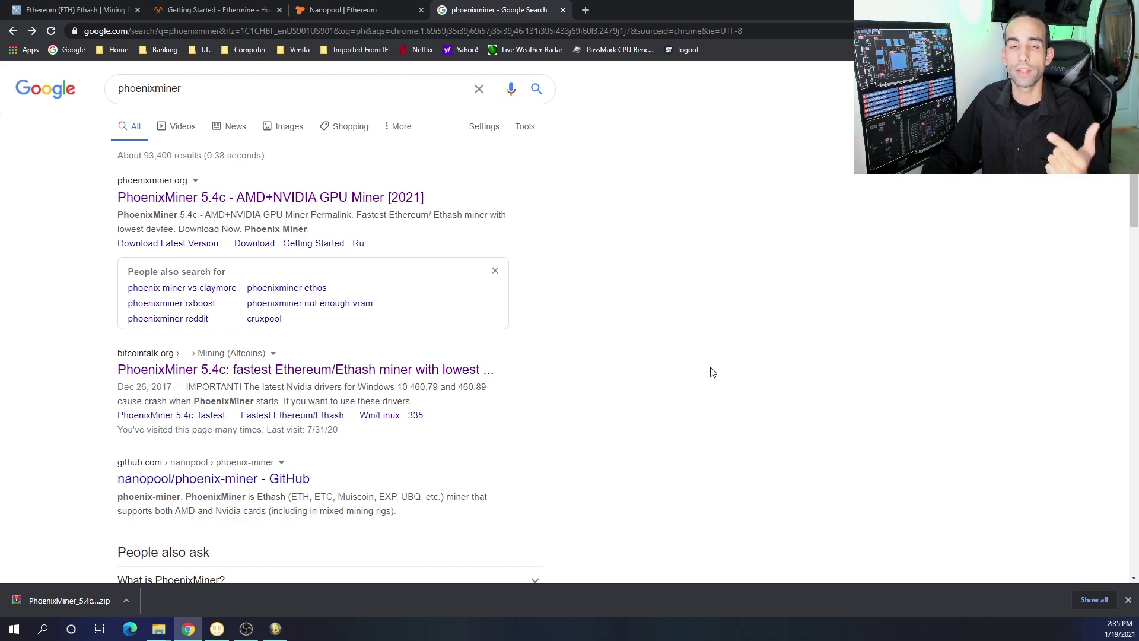
Open the bitcointalk PhoenixMiner thread and open its Quick start mega.nz link in a new tab
left_click(363, 372)
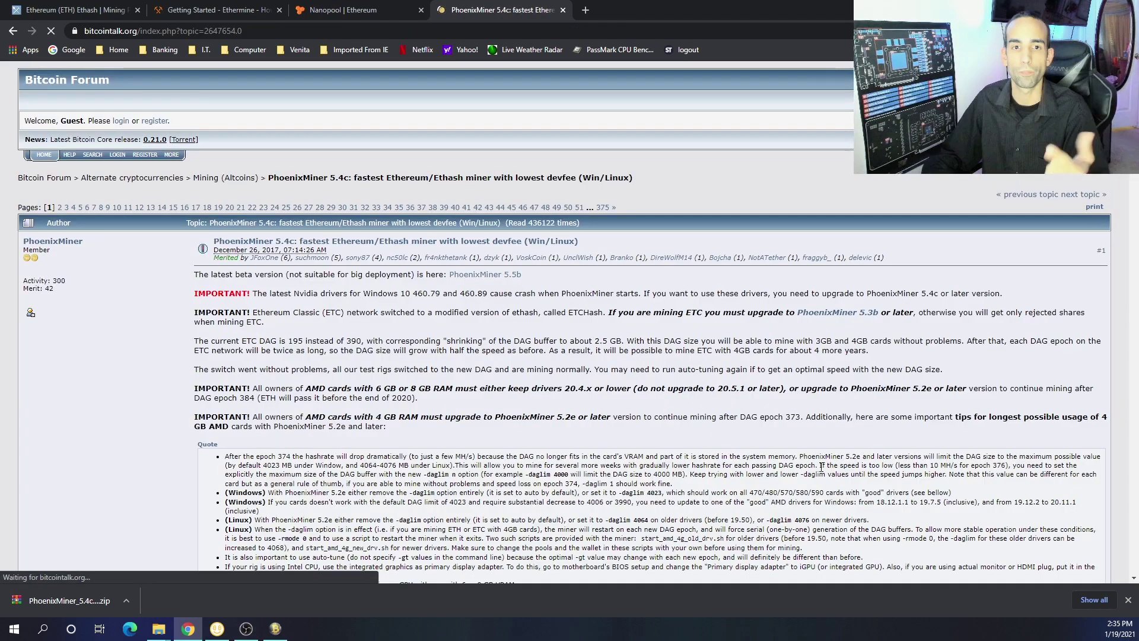
scroll(822, 467, "down", 2)
scroll(822, 467, "down", 1)
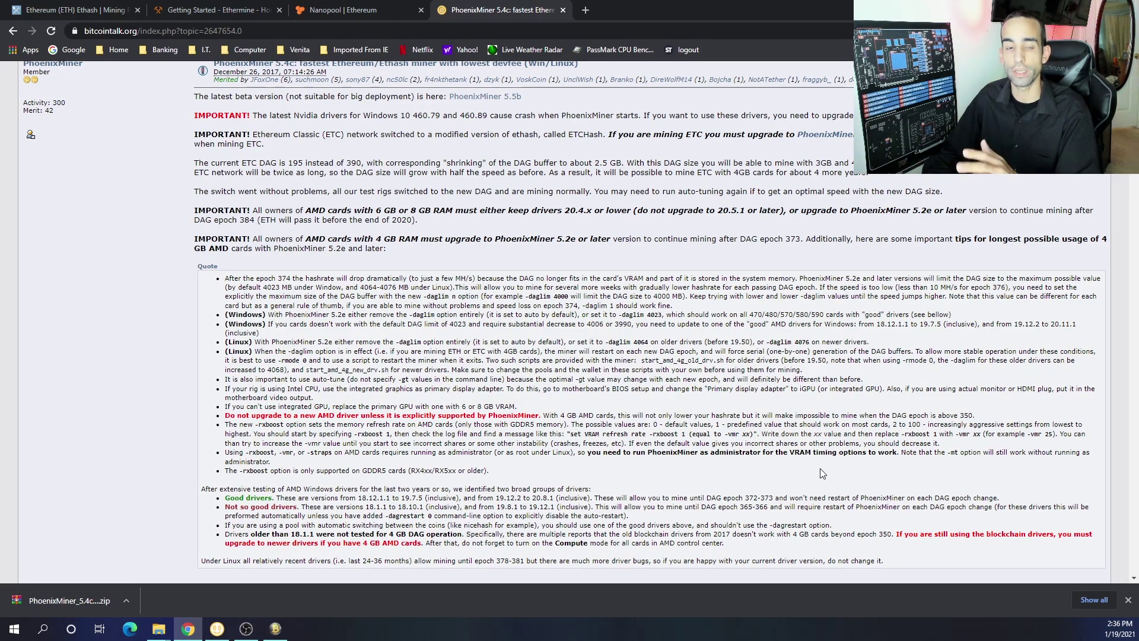
scroll(820, 468, "down", 4)
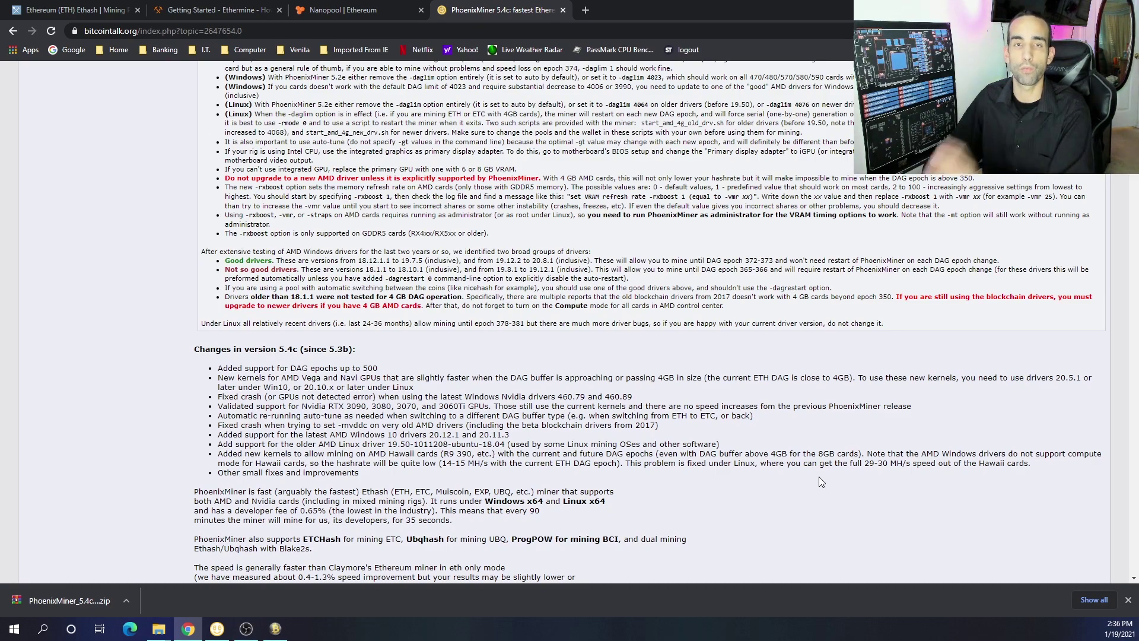
scroll(816, 478, "down", 1)
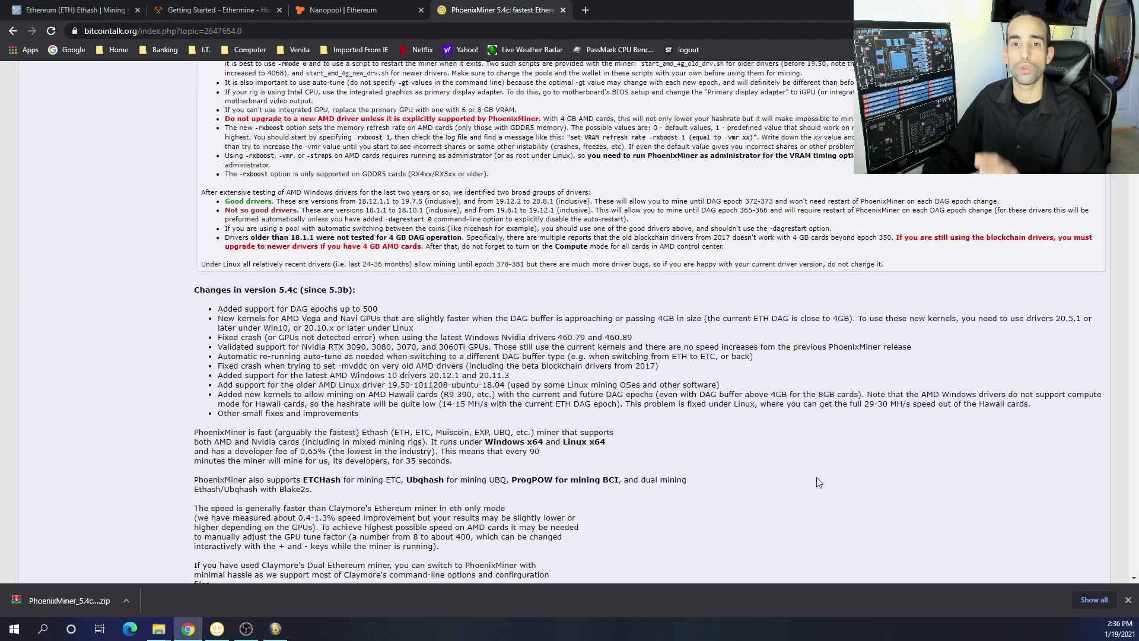
scroll(817, 477, "down", 4)
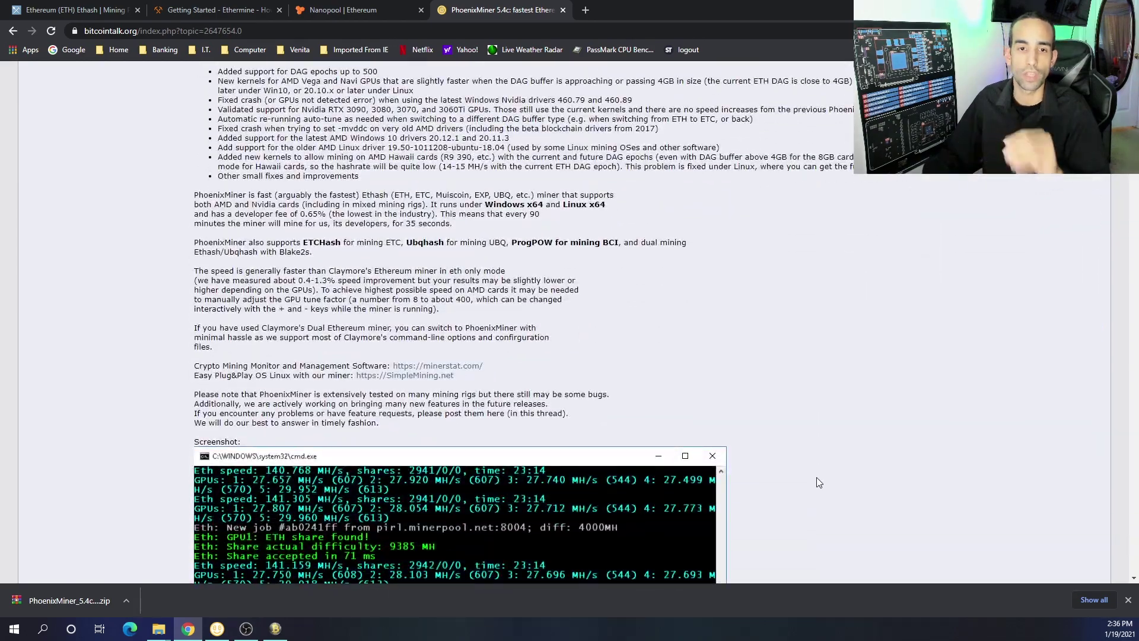
scroll(817, 477, "up", 6)
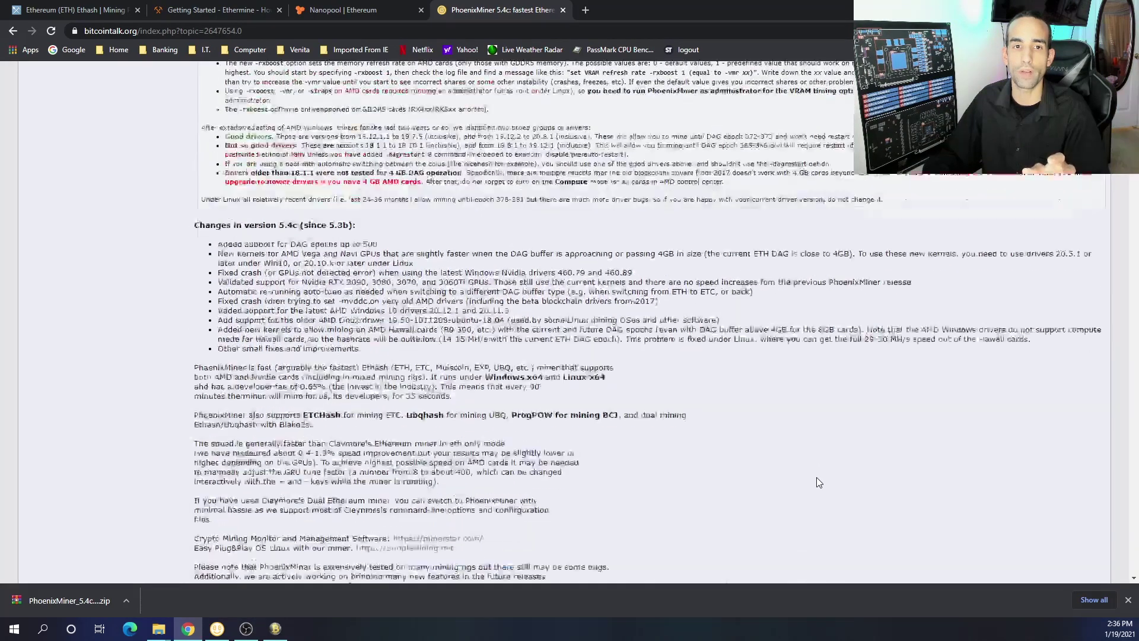
scroll(816, 477, "down", 14)
scroll(819, 482, "down", 2)
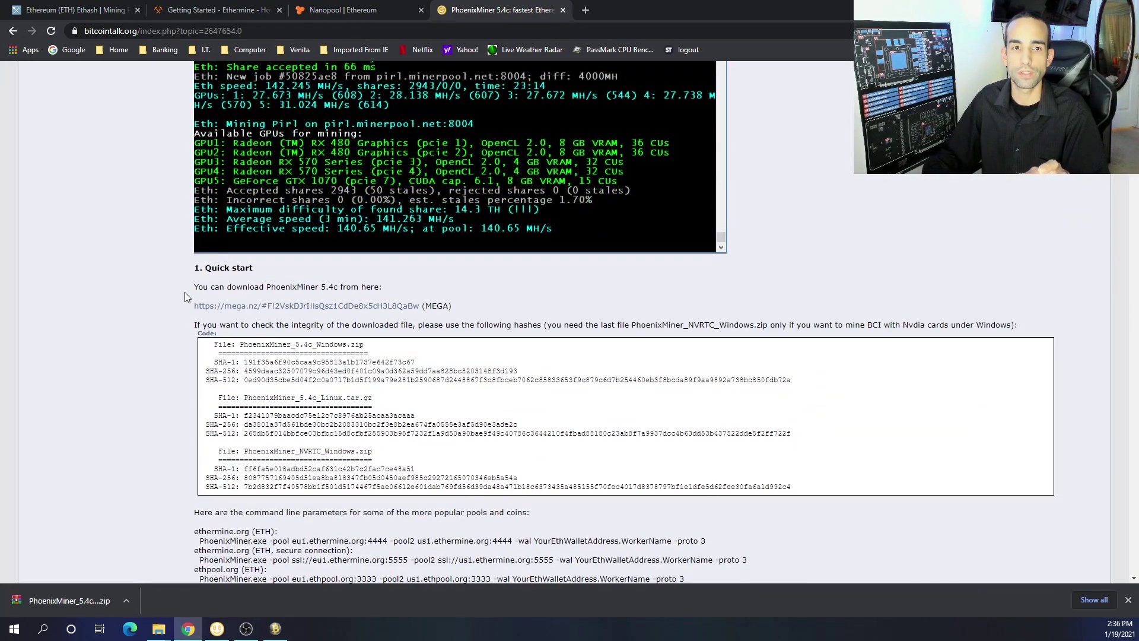
right_click(255, 307)
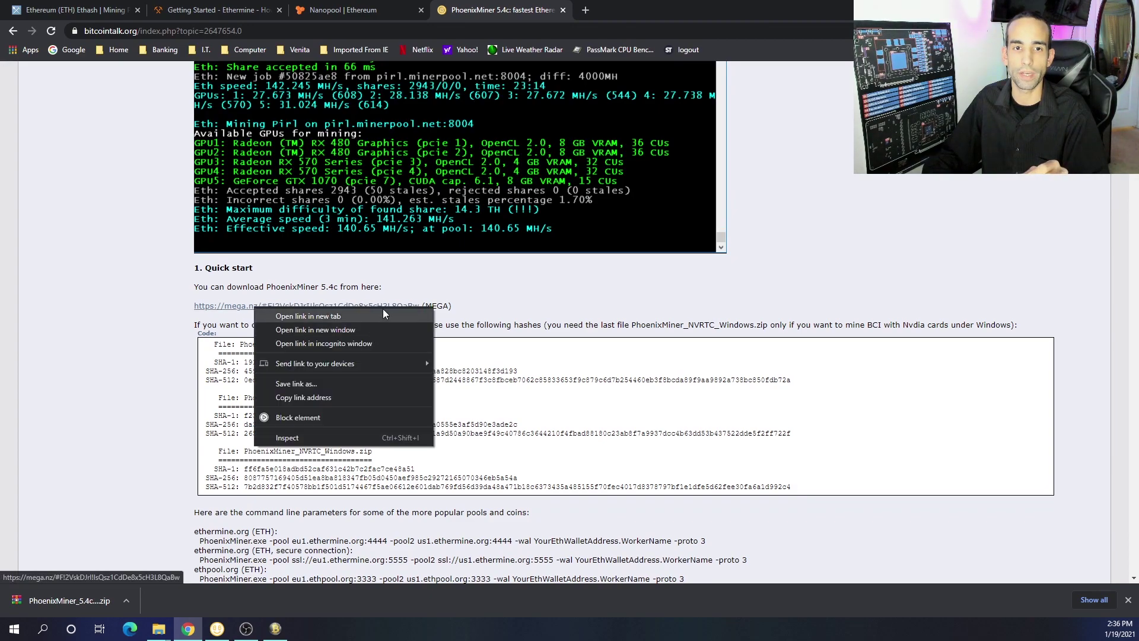
left_click(383, 312)
On the MEGA page, select PhoenixMiner_5.4c_Windows.zip (5.0 MB, 12/19/2020) in the PhoenixMiner folder
left_click(643, 11)
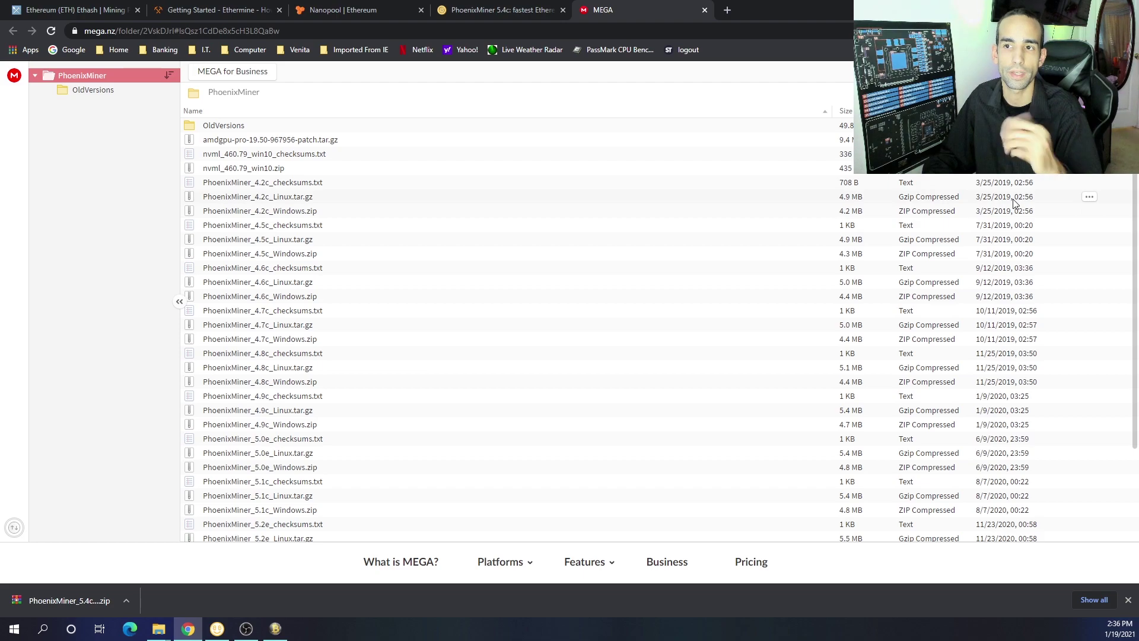
scroll(1014, 204, "down", 2)
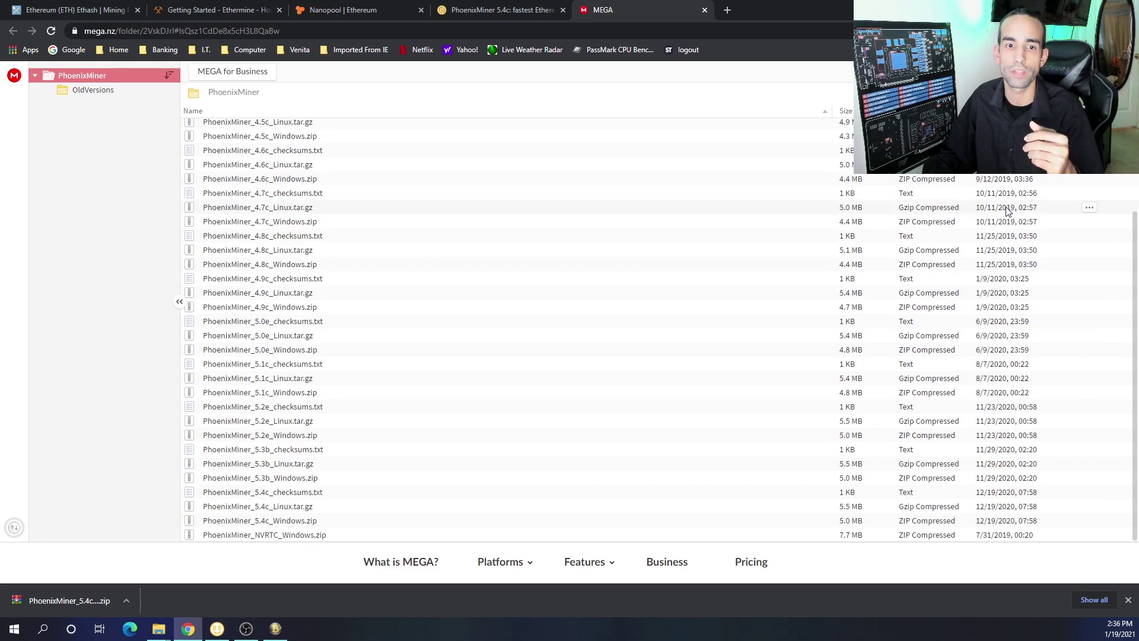
left_click(287, 523)
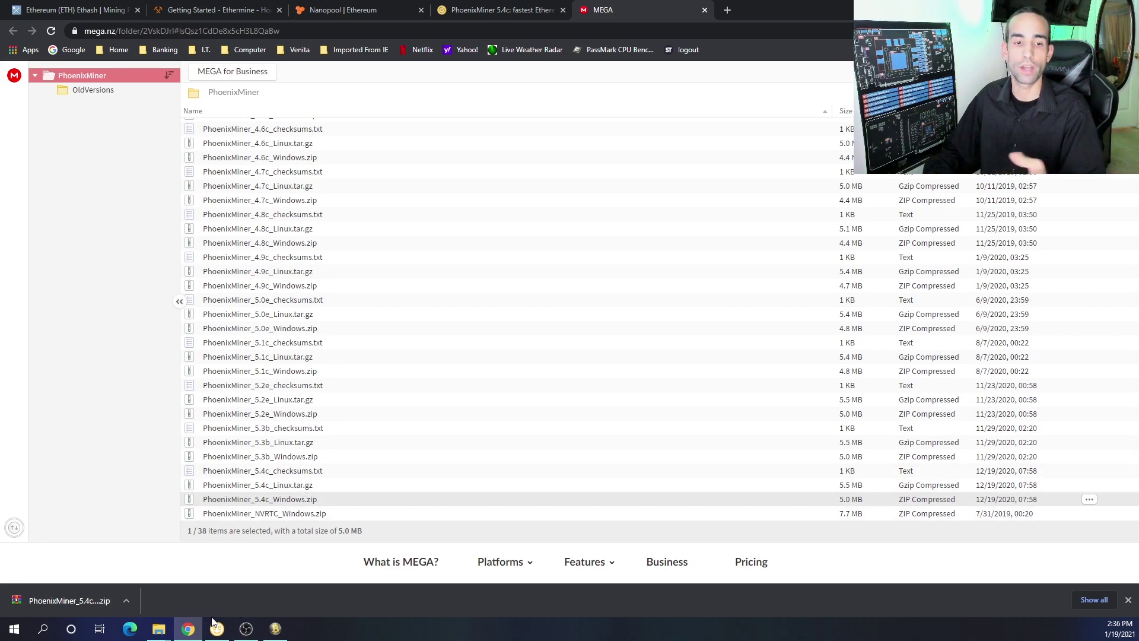
In File Explorer, open Downloads and then the extracted PhoenixMiner_5.4c_Windows folder
mouse_move(158, 628)
left_click(109, 593)
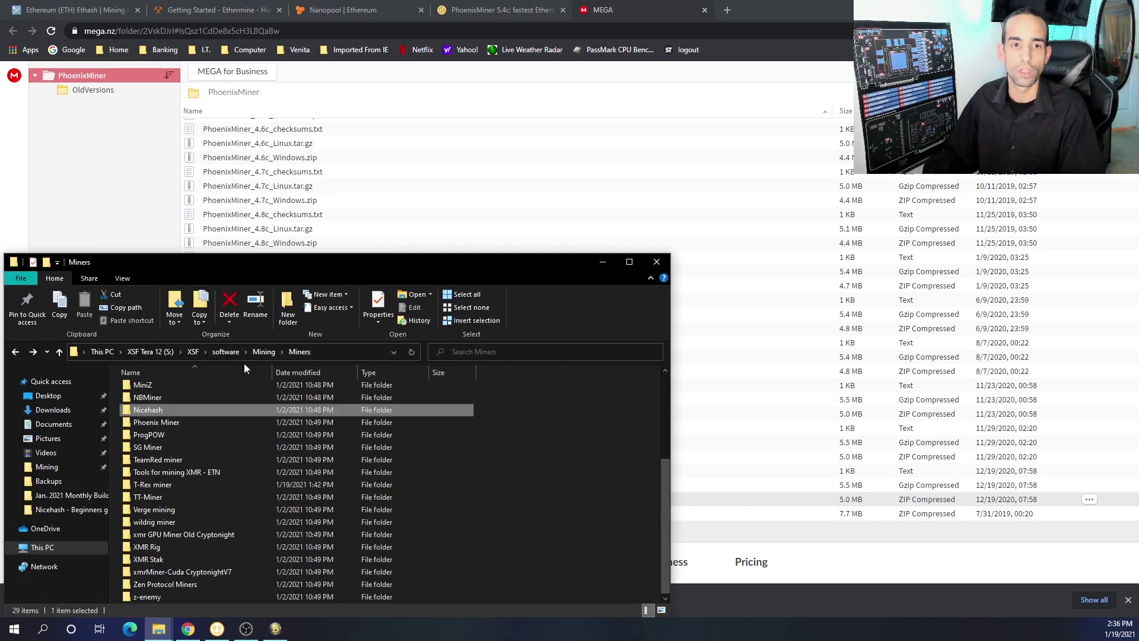
left_click(59, 415)
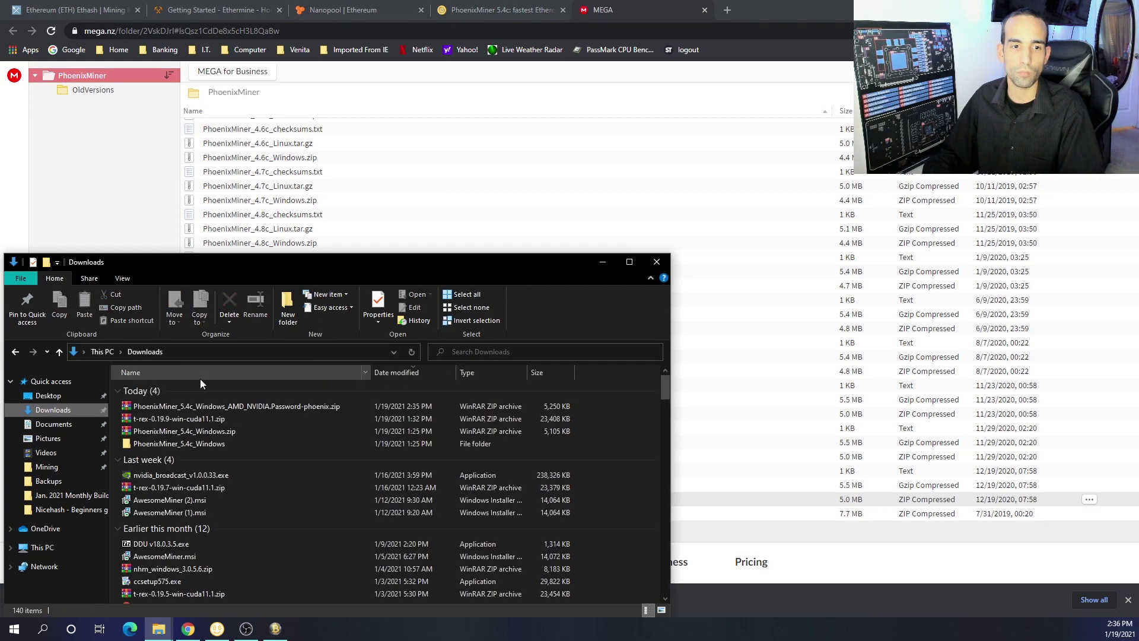
double_click(215, 443)
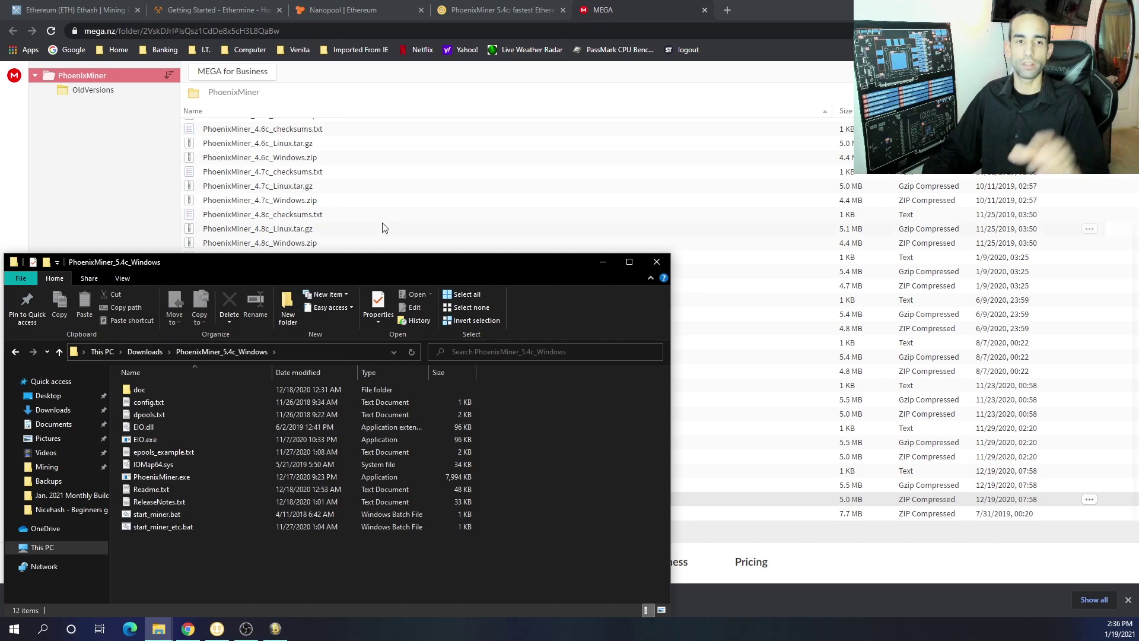
Position the PhoenixMiner folder window beside Awesome Miner's pool settings
left_click_drag(394, 266, 534, 220)
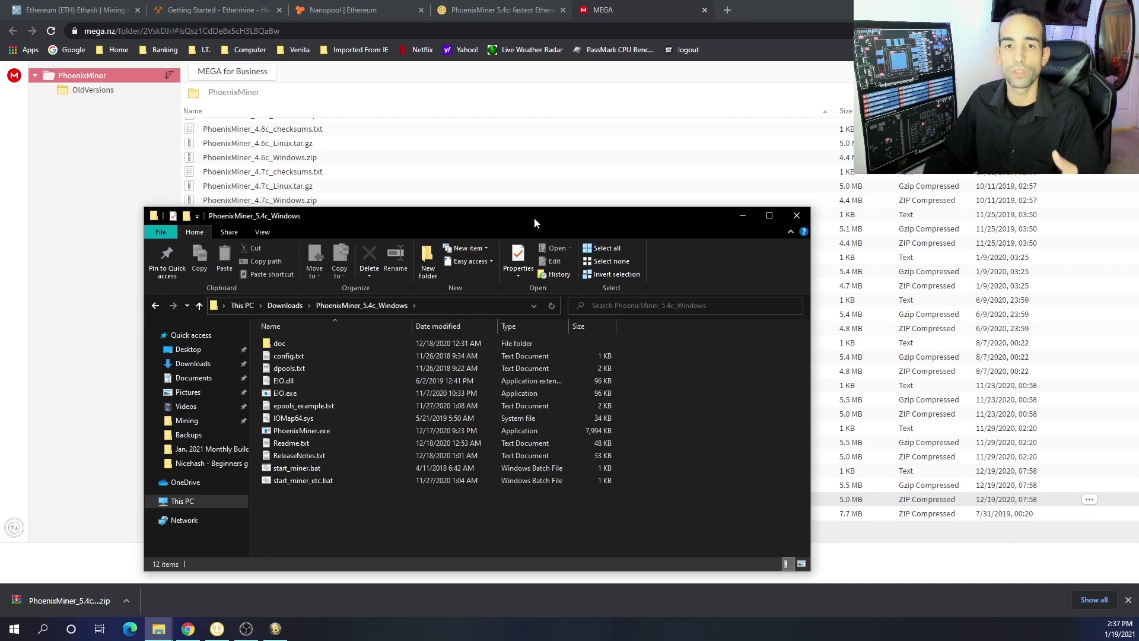
left_click_drag(534, 224, 479, 230)
left_click(275, 628)
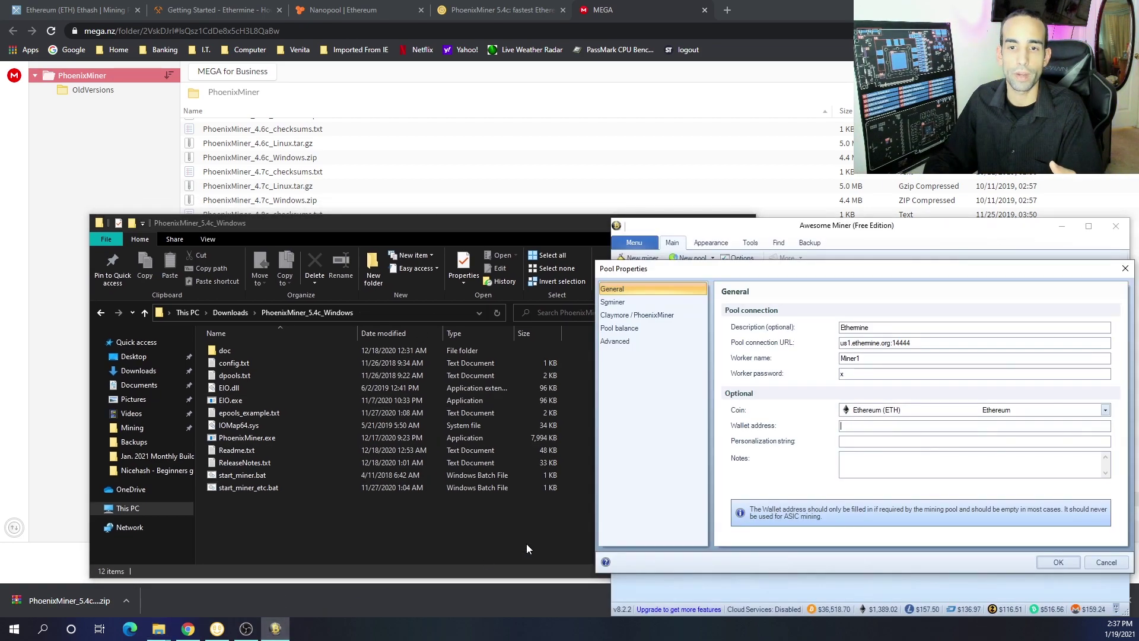
left_click(503, 237)
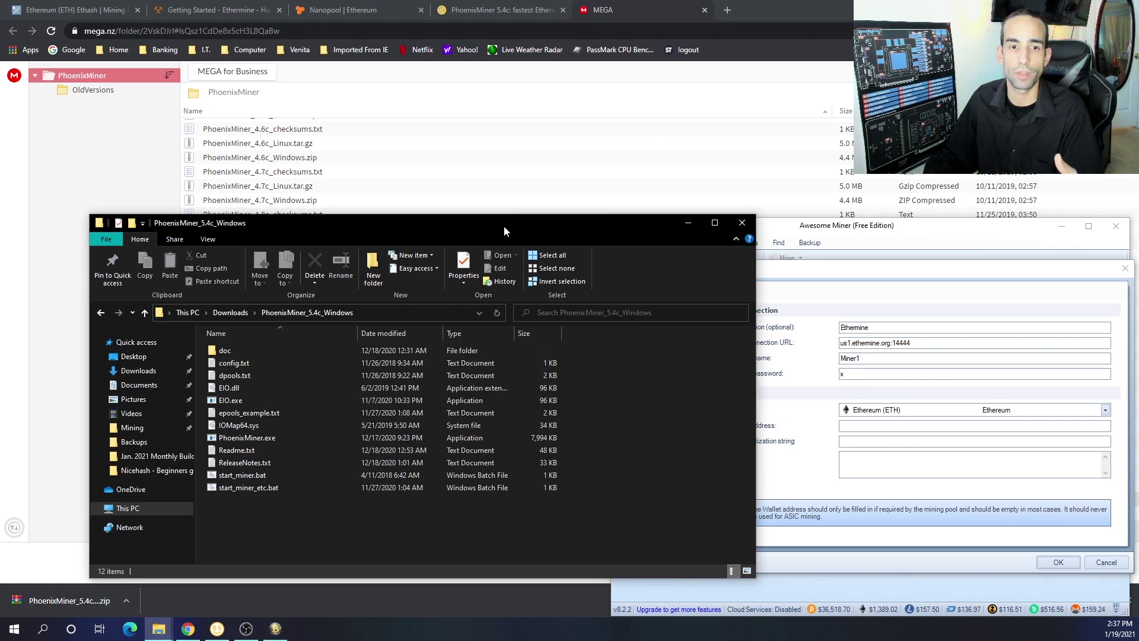
left_click_drag(505, 236, 442, 243)
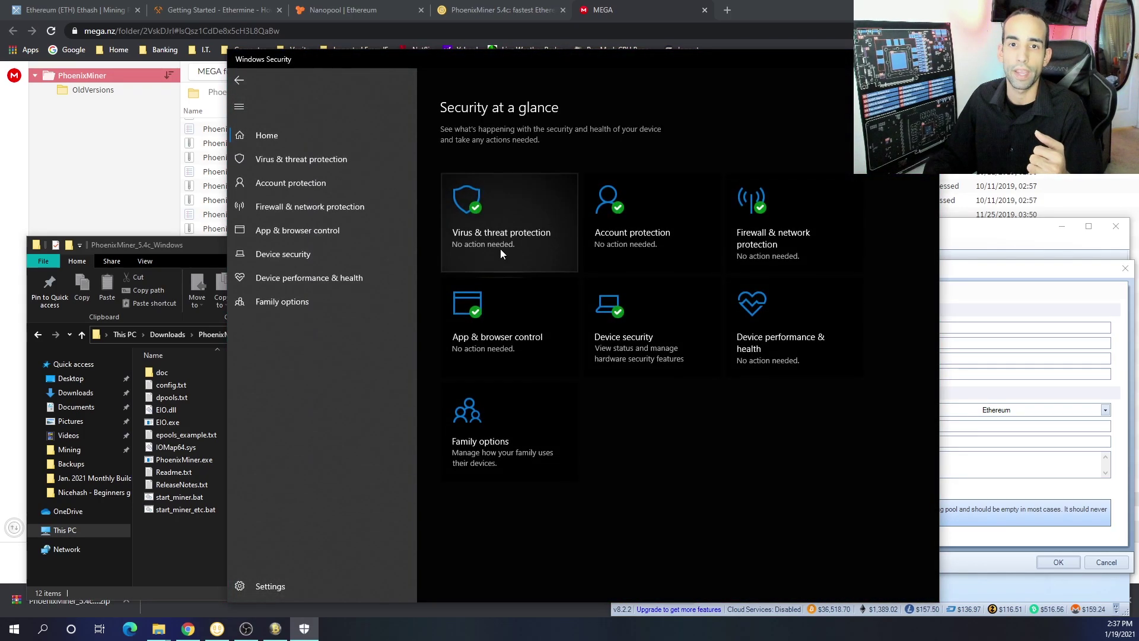
left_click(500, 248)
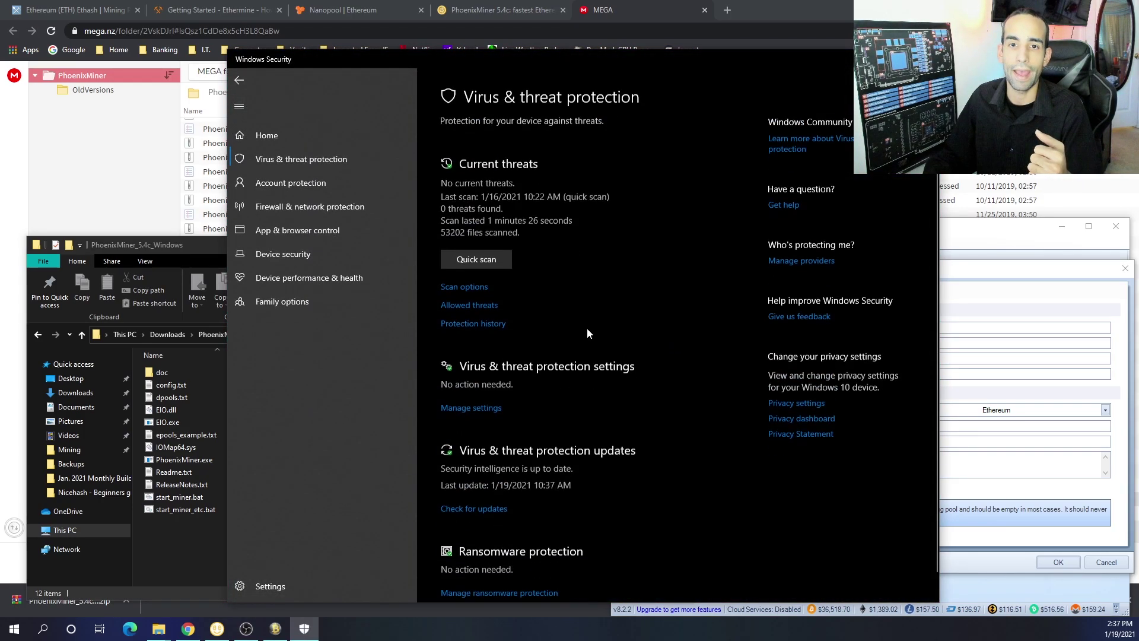
scroll(557, 415, "down", 1)
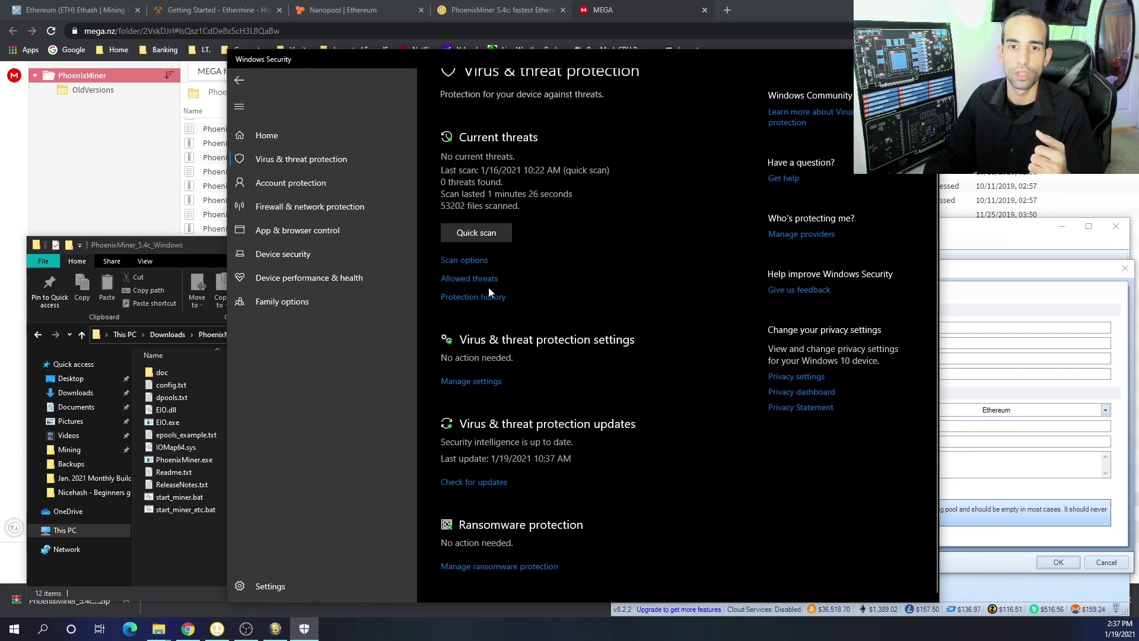
left_click(482, 382)
scroll(493, 380, "down", 5)
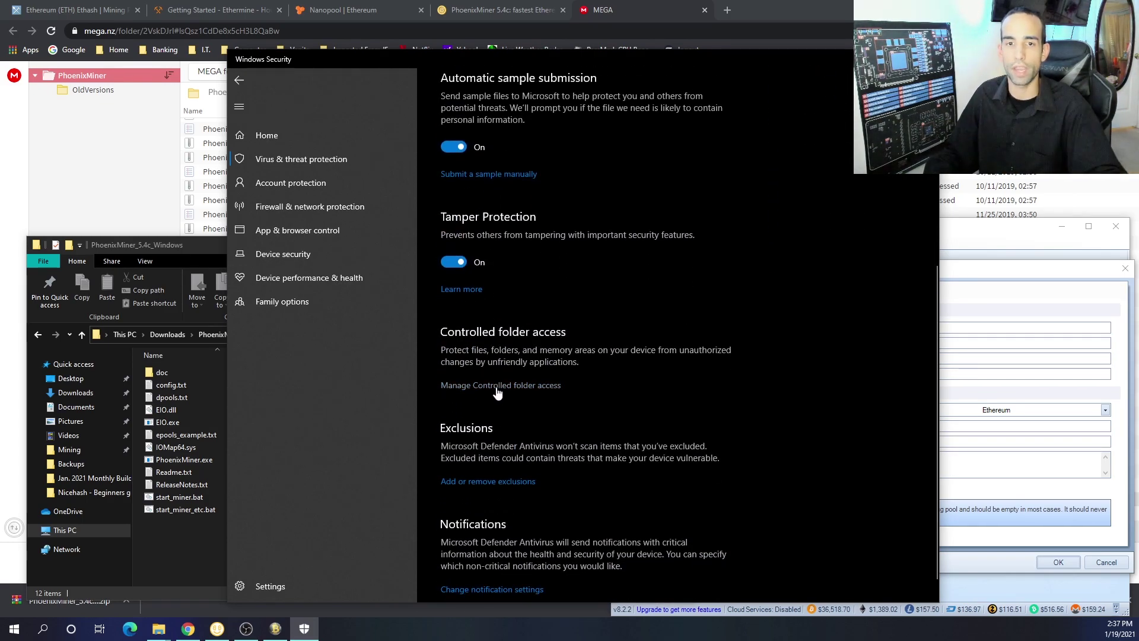
left_click(513, 480)
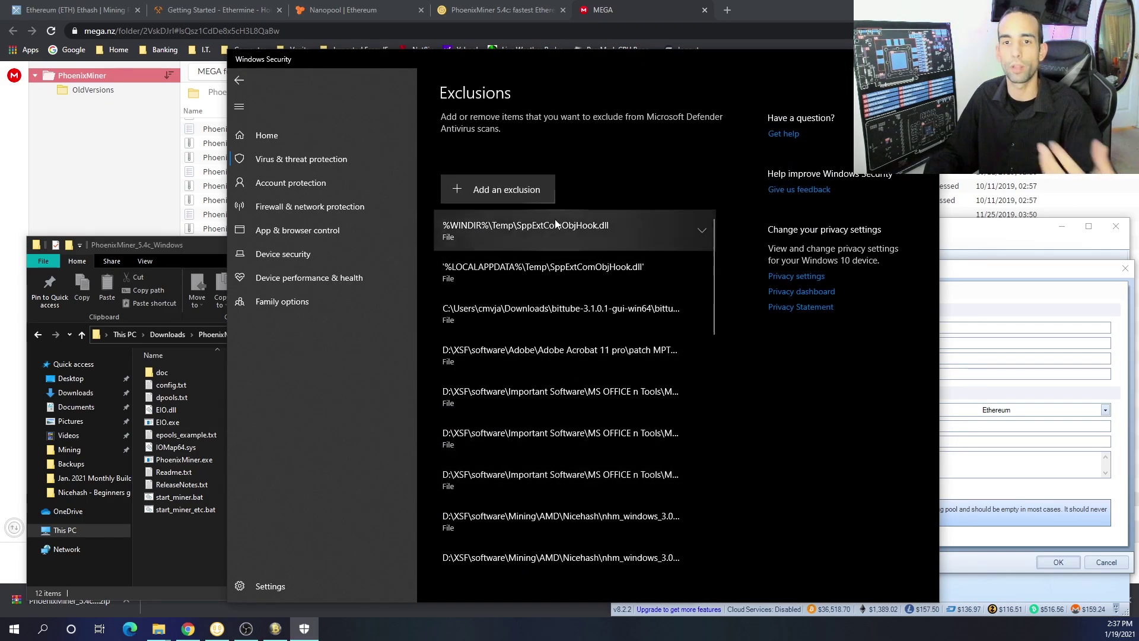
left_click(529, 195)
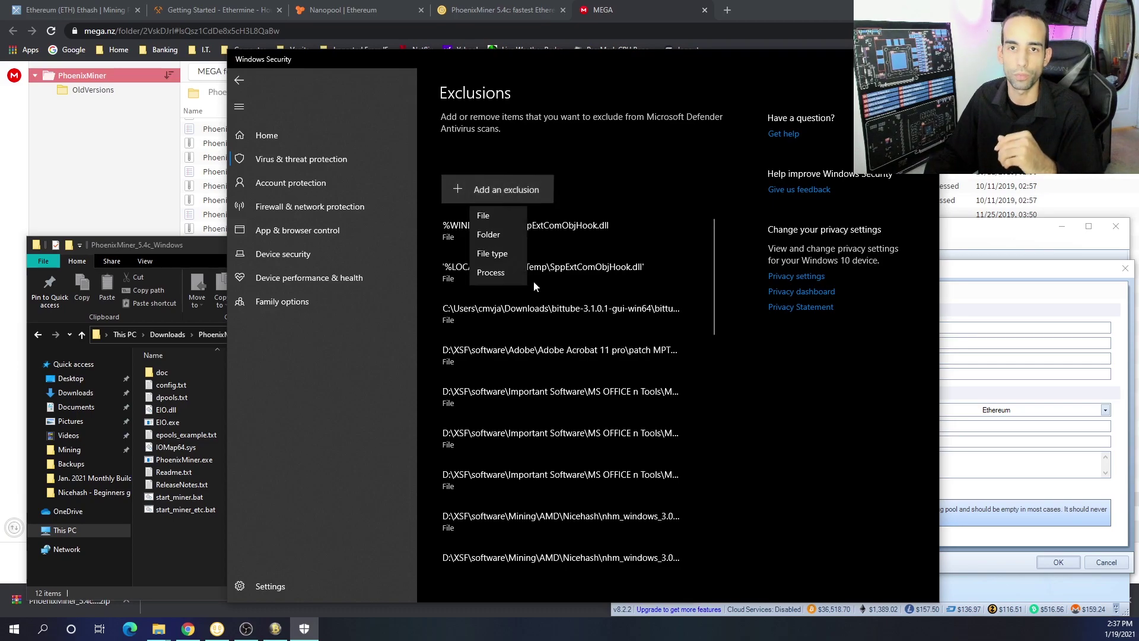
left_click(488, 224)
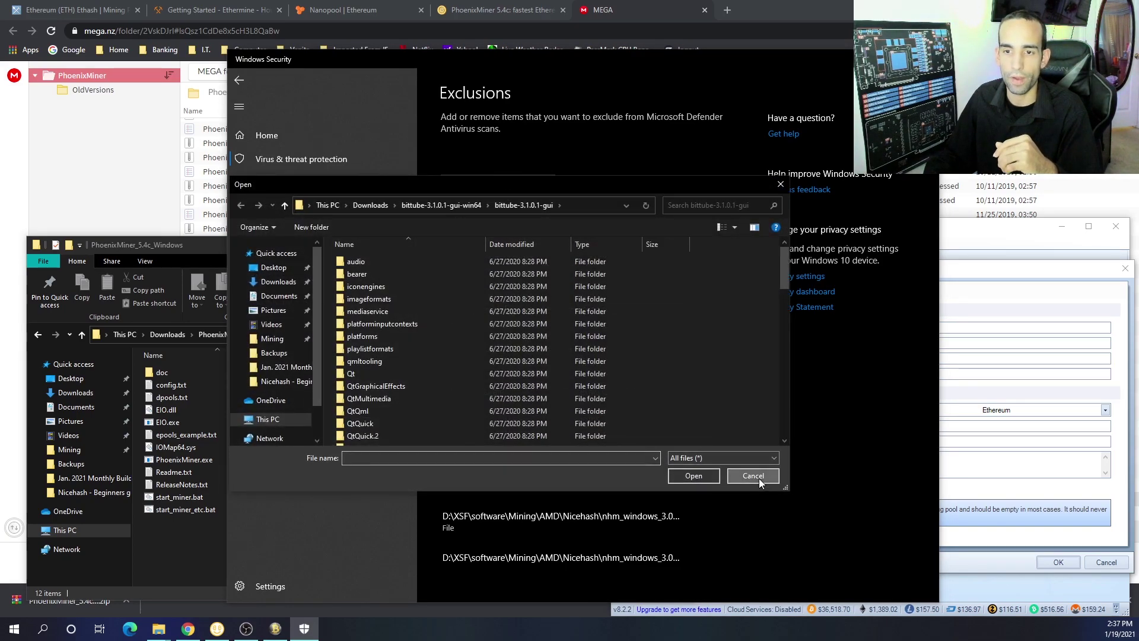
left_click(759, 479)
left_click(926, 59)
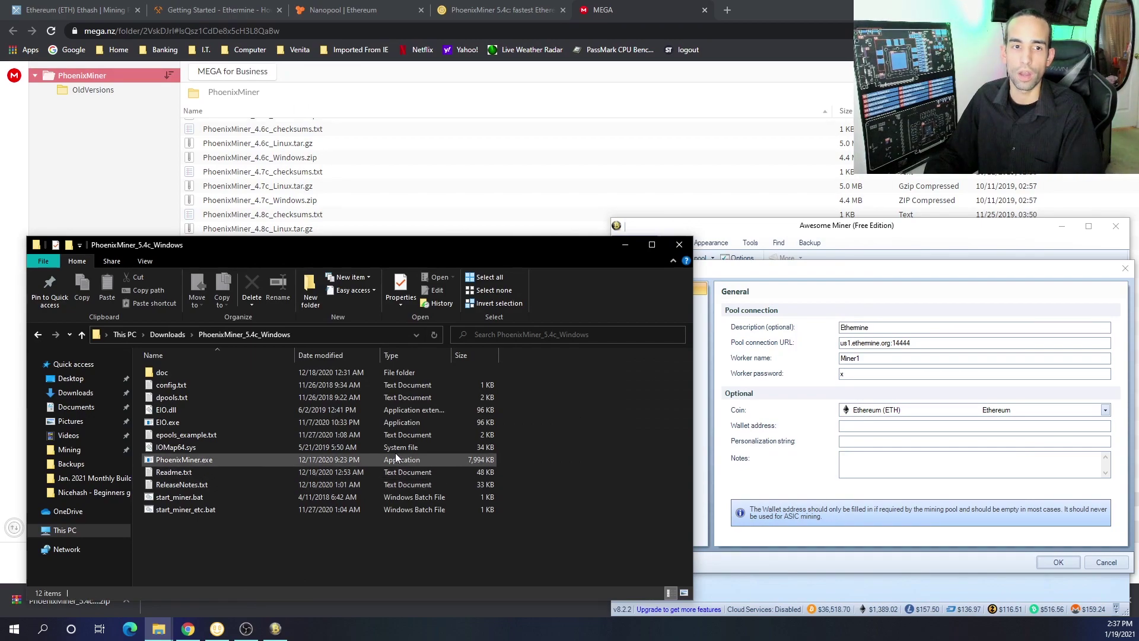
left_click(309, 333)
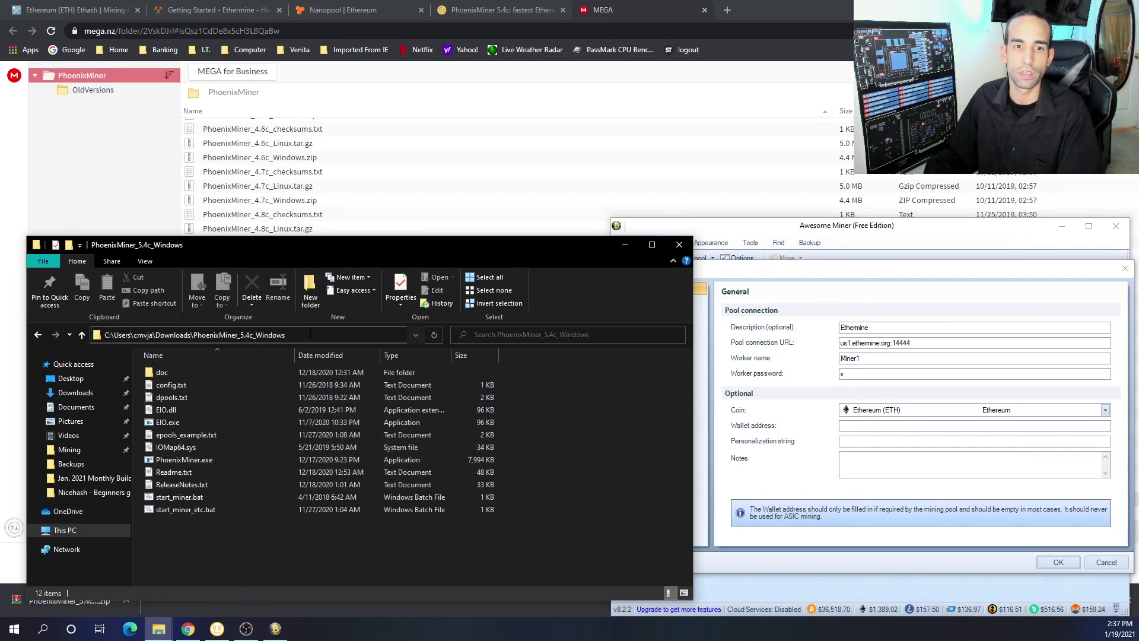
left_click(350, 551)
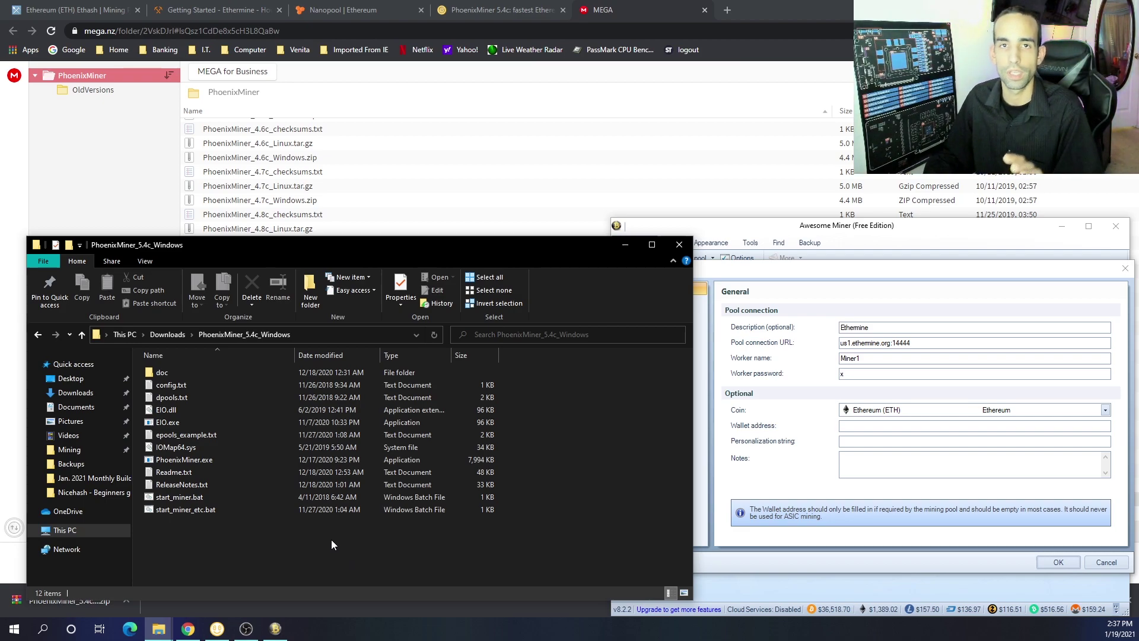
Glance at the PhoenixMiner bitcointalk thread, then go back to Google's phoenixminer results
left_click(343, 10)
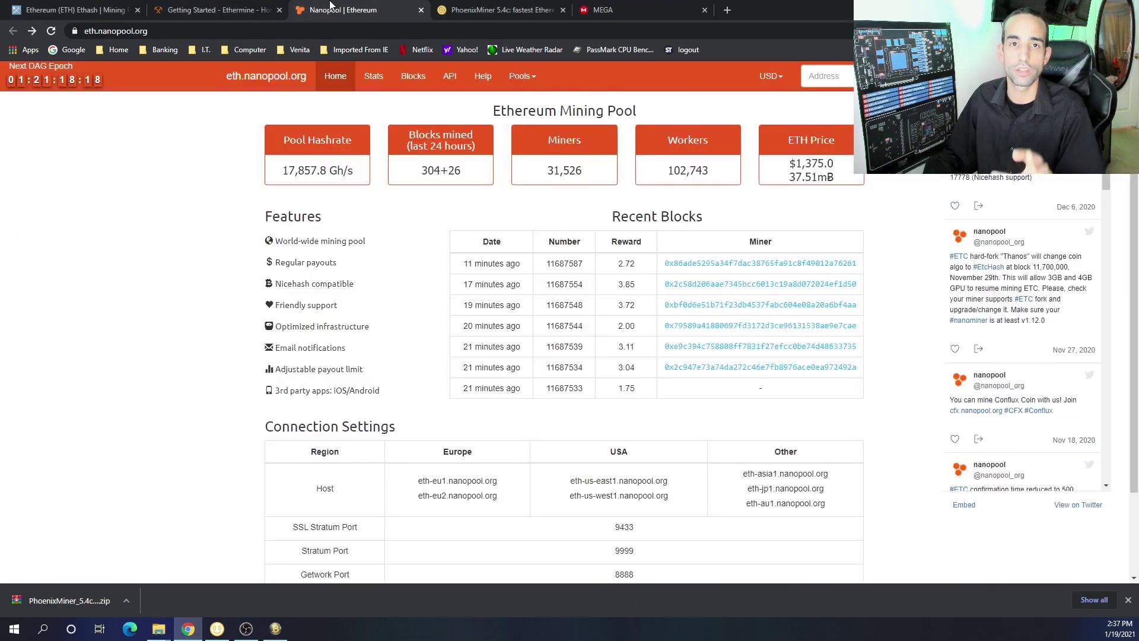
left_click(465, 6)
scroll(777, 342, "up", 10)
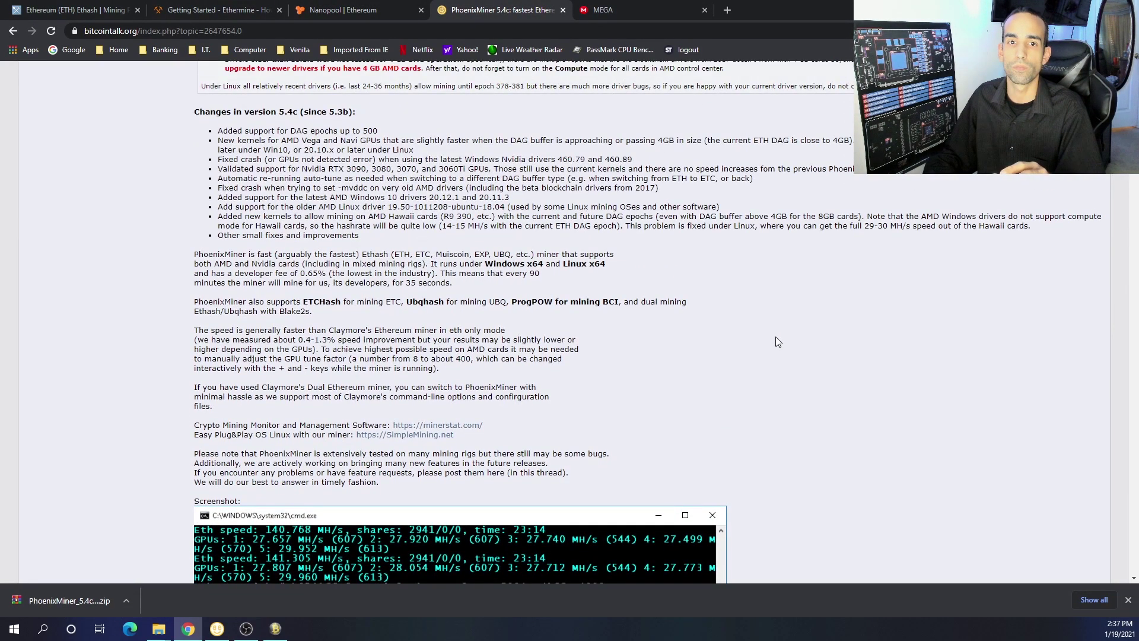
key("alt+Left")
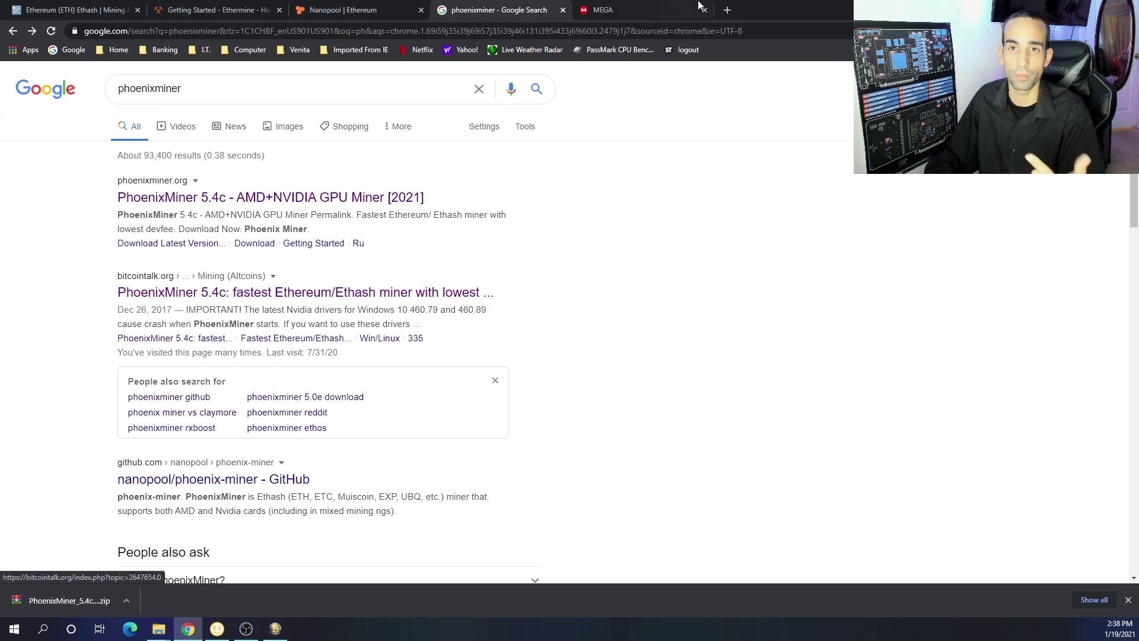
In a new tab, search 'trex' and open the trexminer/T-Rex GitHub releases page to see the 0.19.9 assets
left_click(683, 9)
left_click(728, 10)
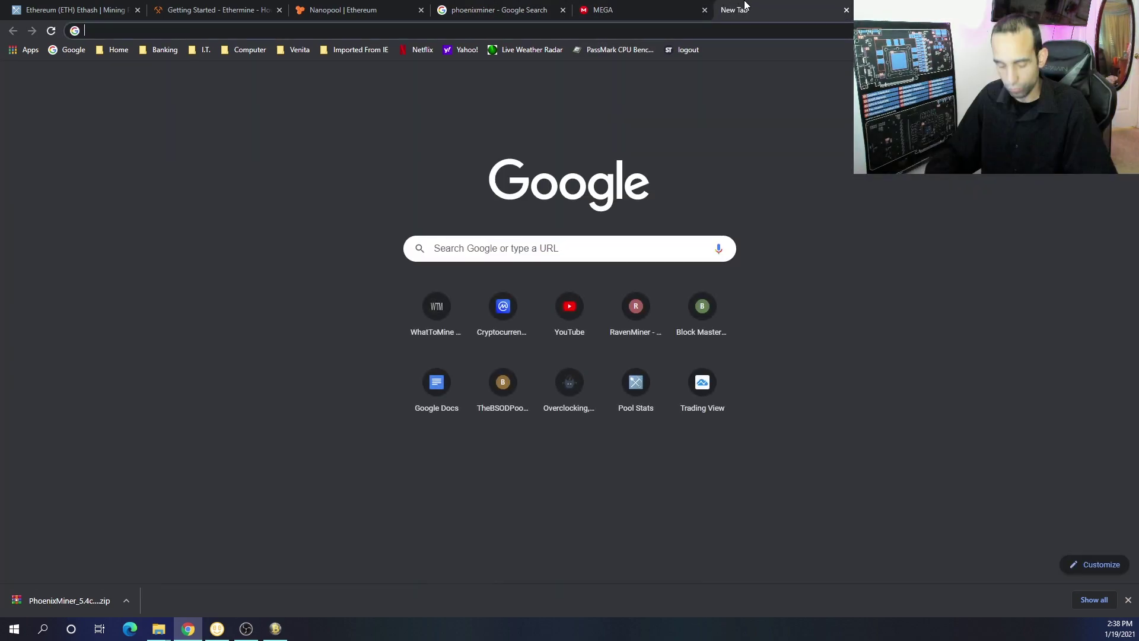
type("trex")
key("Return")
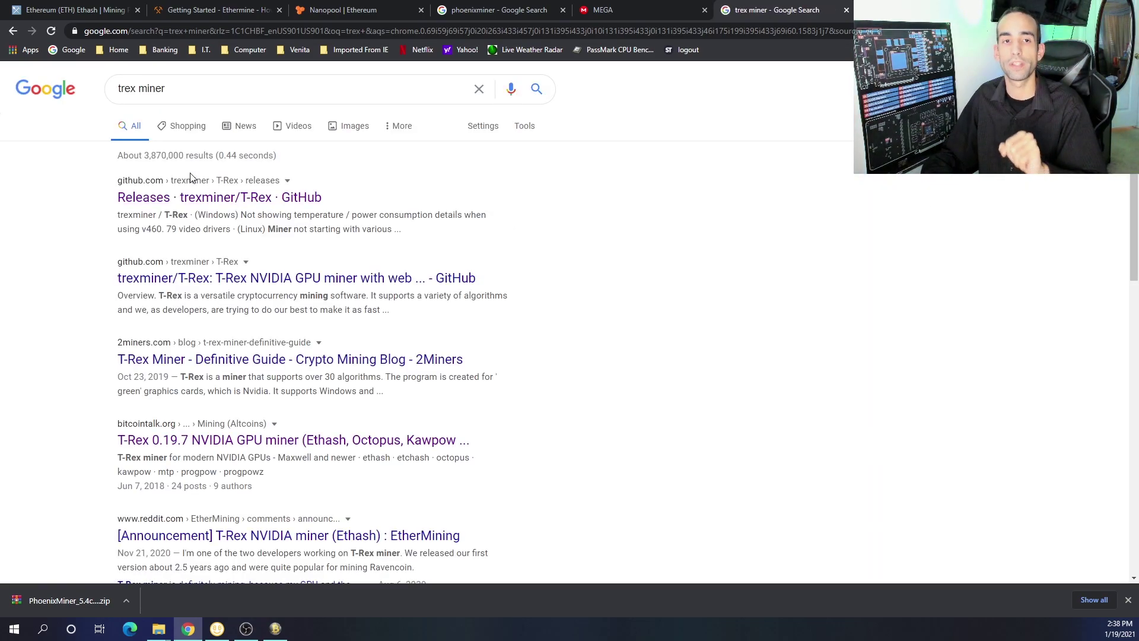
left_click(206, 198)
scroll(554, 335, "down", 7)
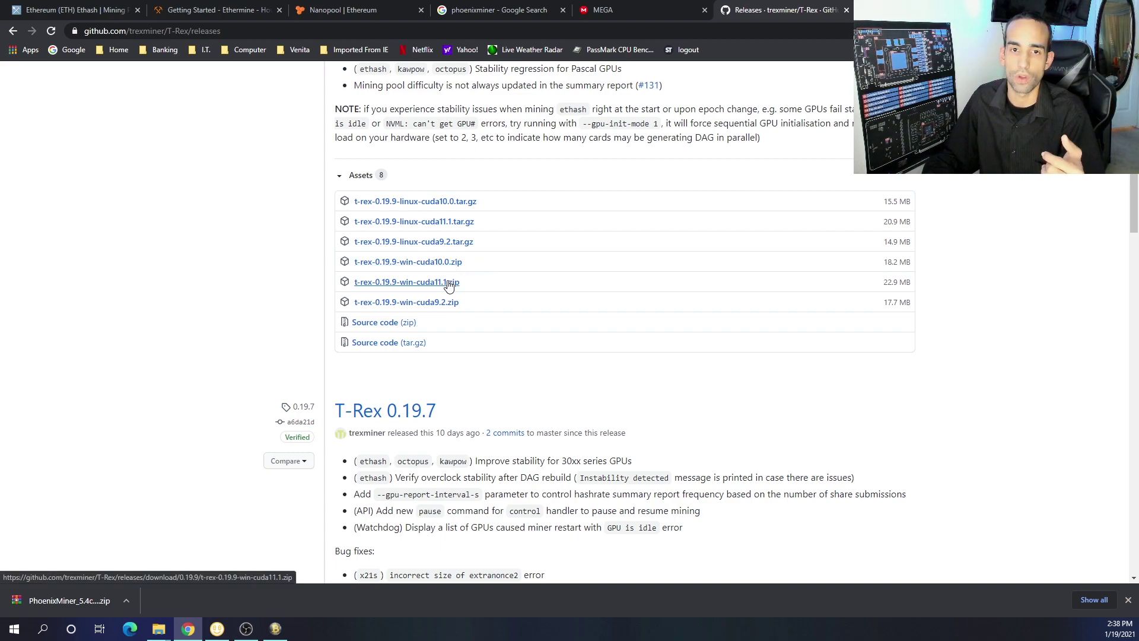
Extract t-rex-0.19.9-win-cuda11.1.zip in Downloads with WinRAR and open the new folder
mouse_move(158, 629)
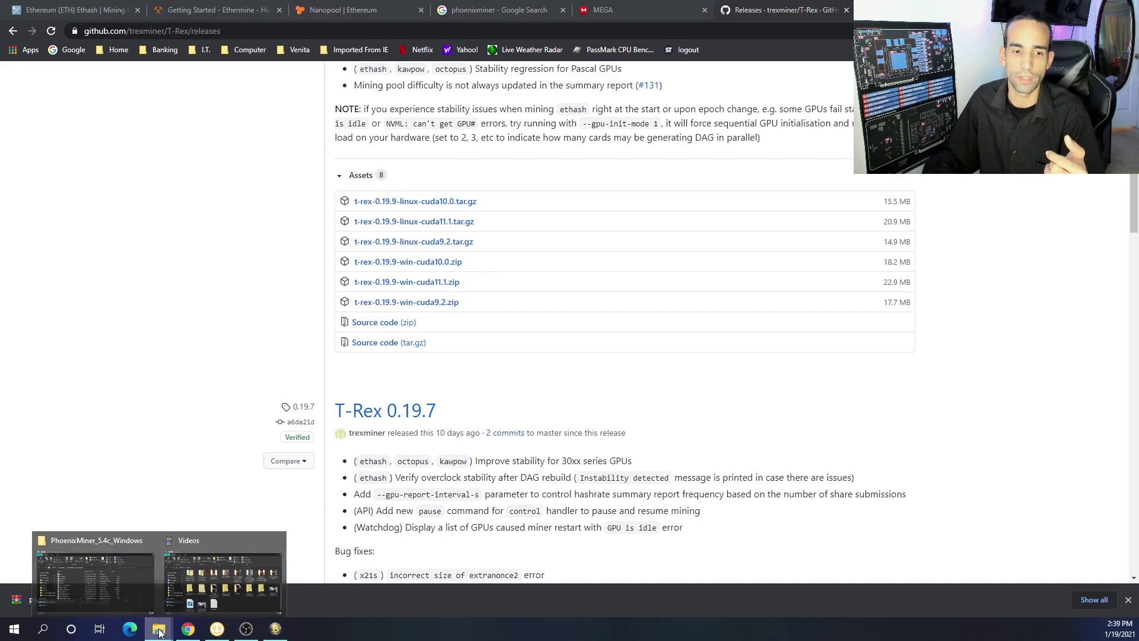
left_click(140, 593)
left_click(168, 334)
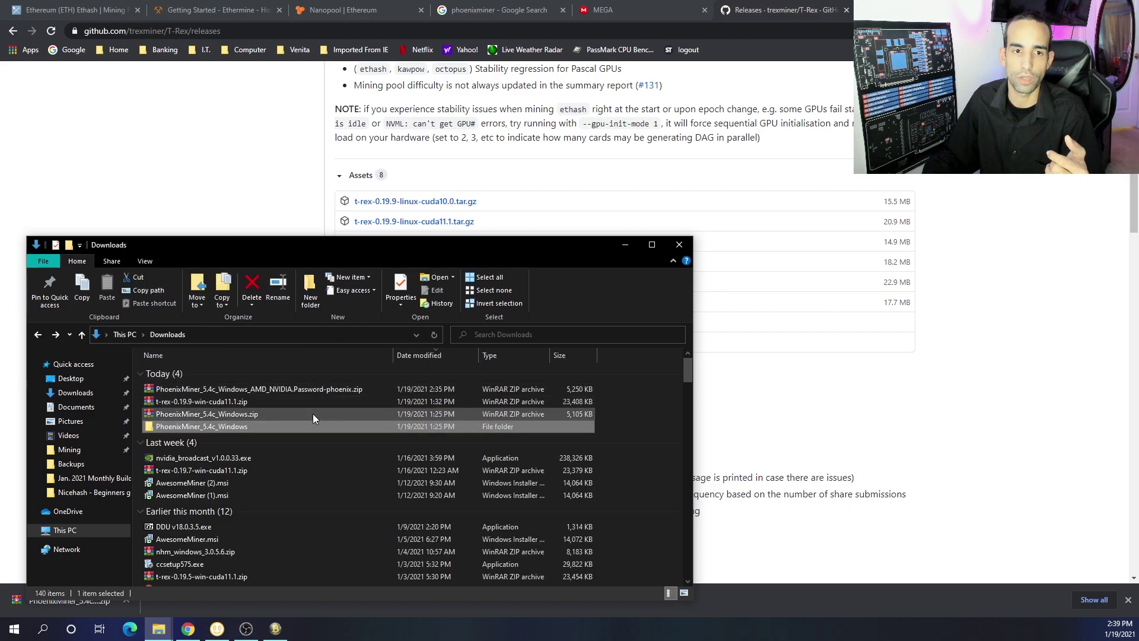
double_click(278, 400)
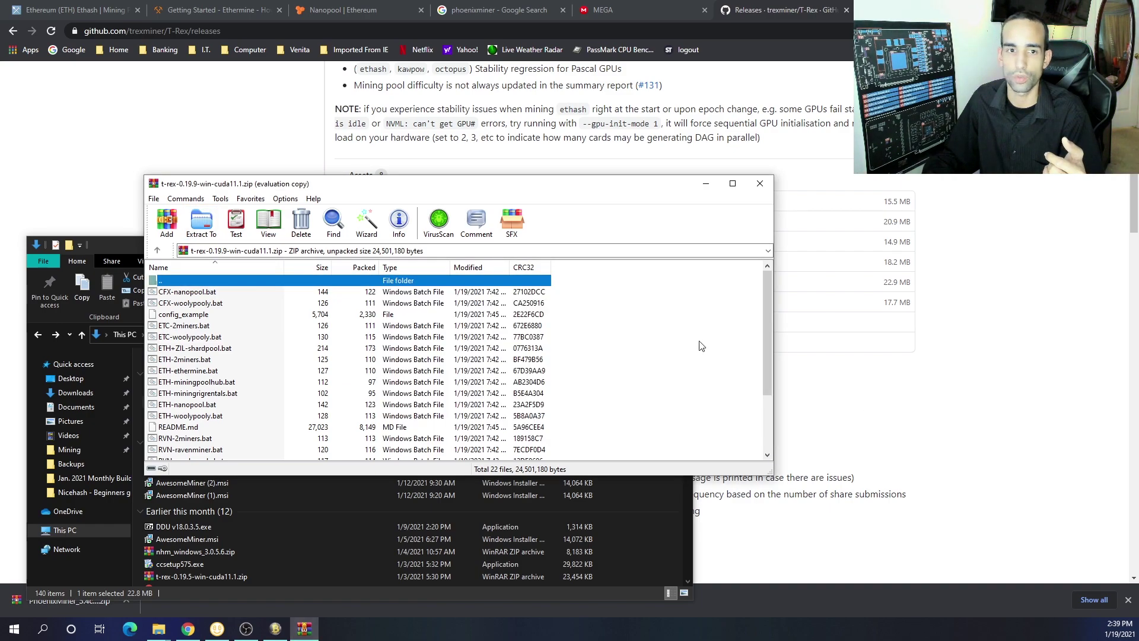
left_click(760, 183)
double_click(290, 437)
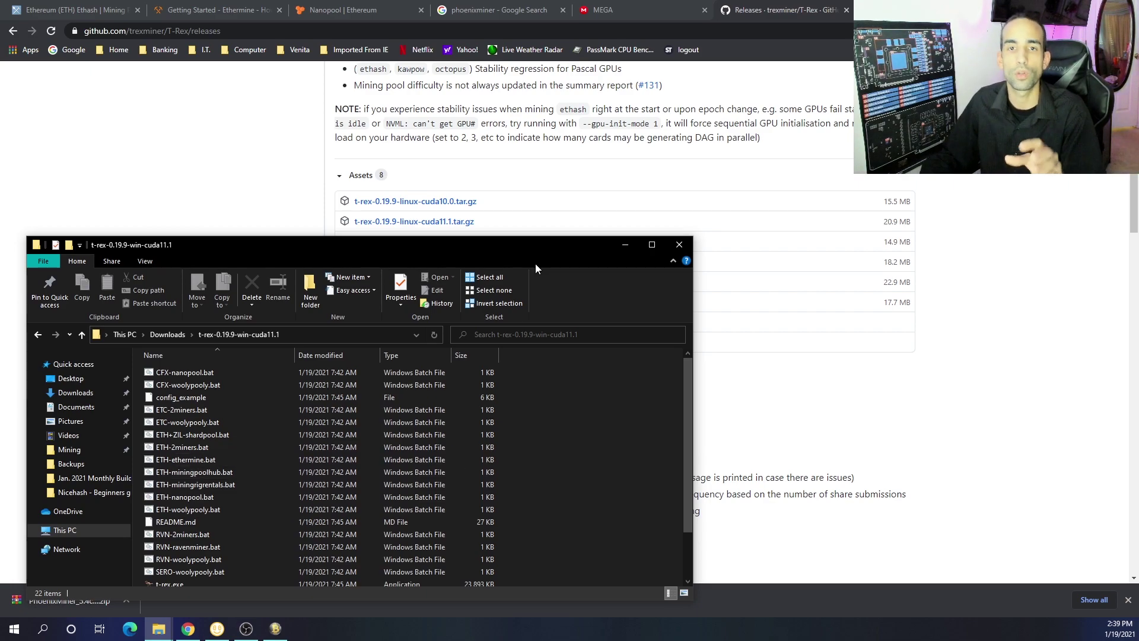
Dismiss Chrome's downloads bar and find start_miner.bat in the PhoenixMiner_5.4c_Windows folder
left_click(190, 7)
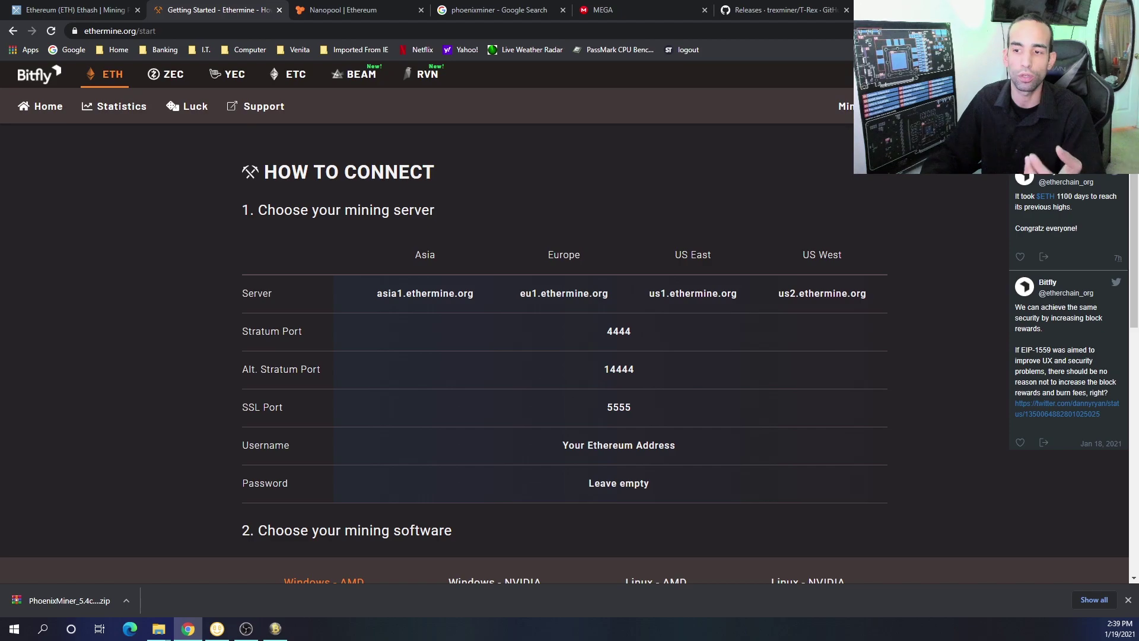
left_click(1129, 600)
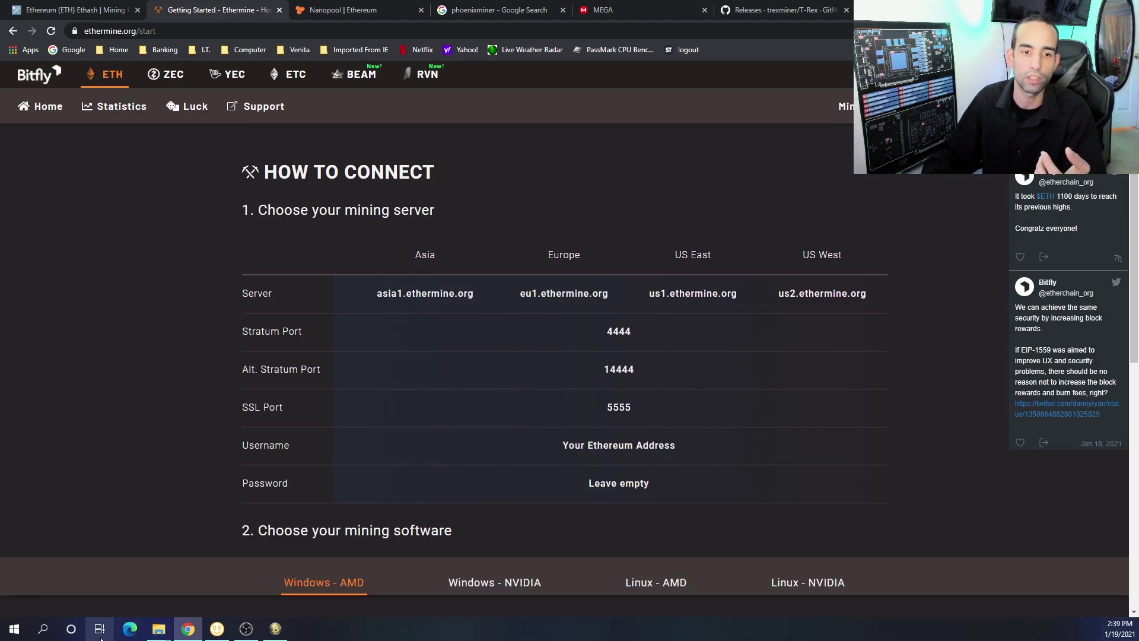
mouse_move(159, 627)
left_click(102, 565)
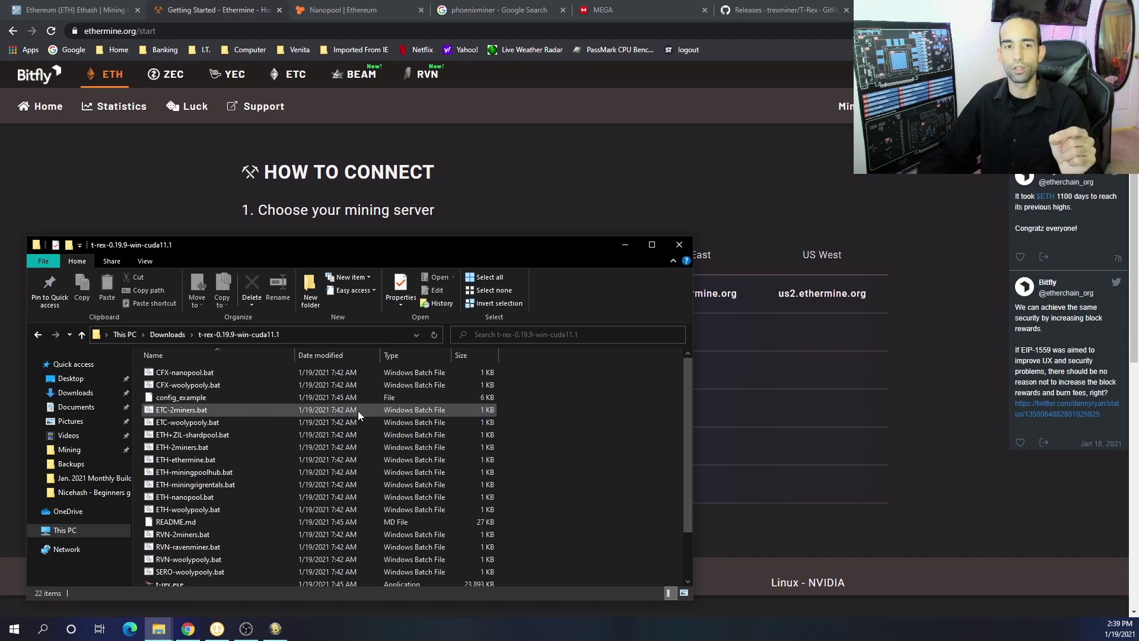
key("alt+Up")
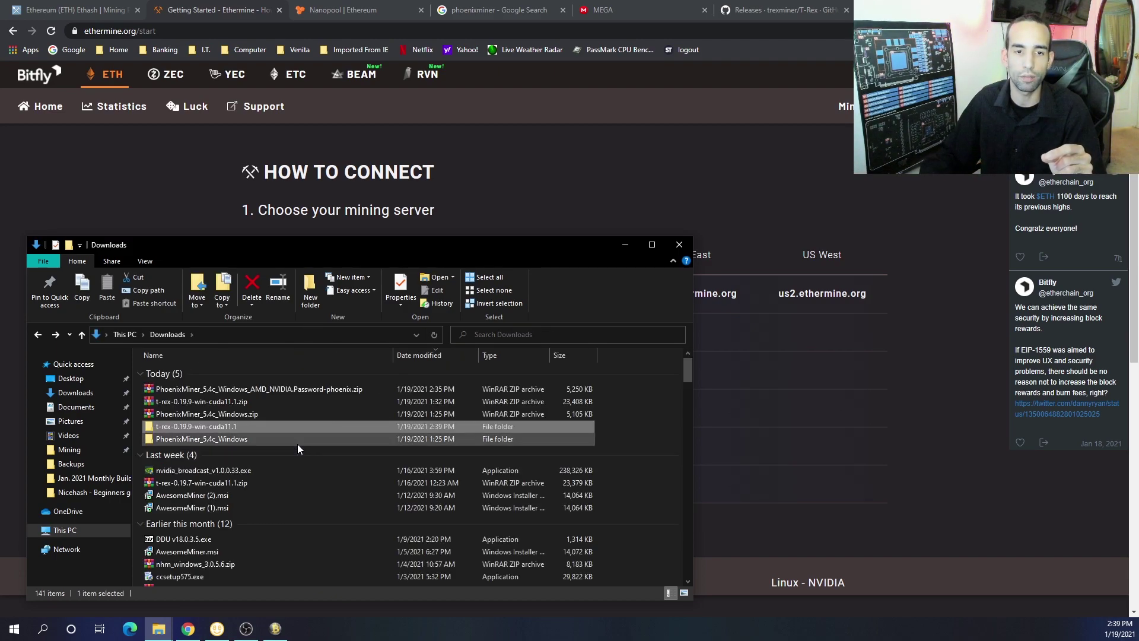
double_click(298, 442)
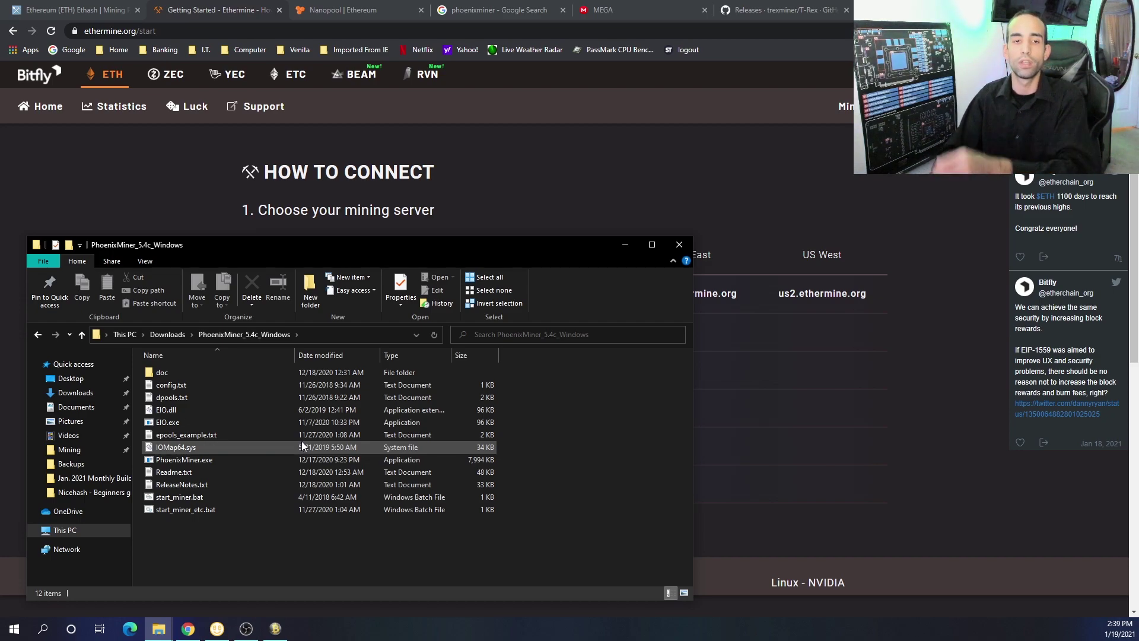
left_click(246, 501)
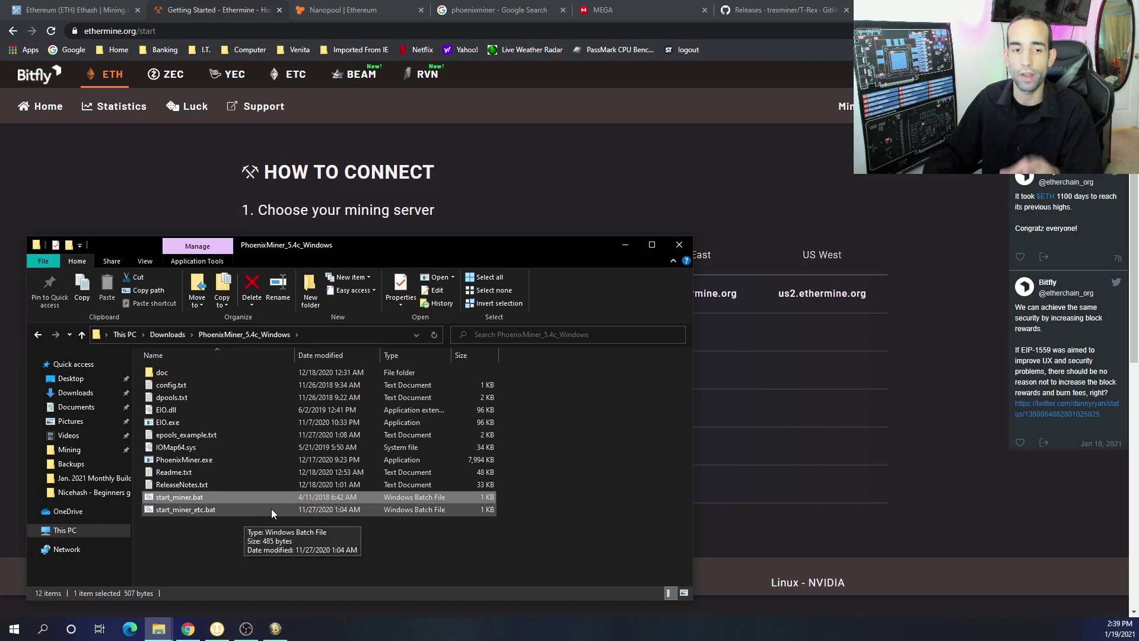
Return to the t-rex-0.19.9-win-cuda11.1 folder and select ETH-ethermine.bat
key("alt+Up")
double_click(239, 427)
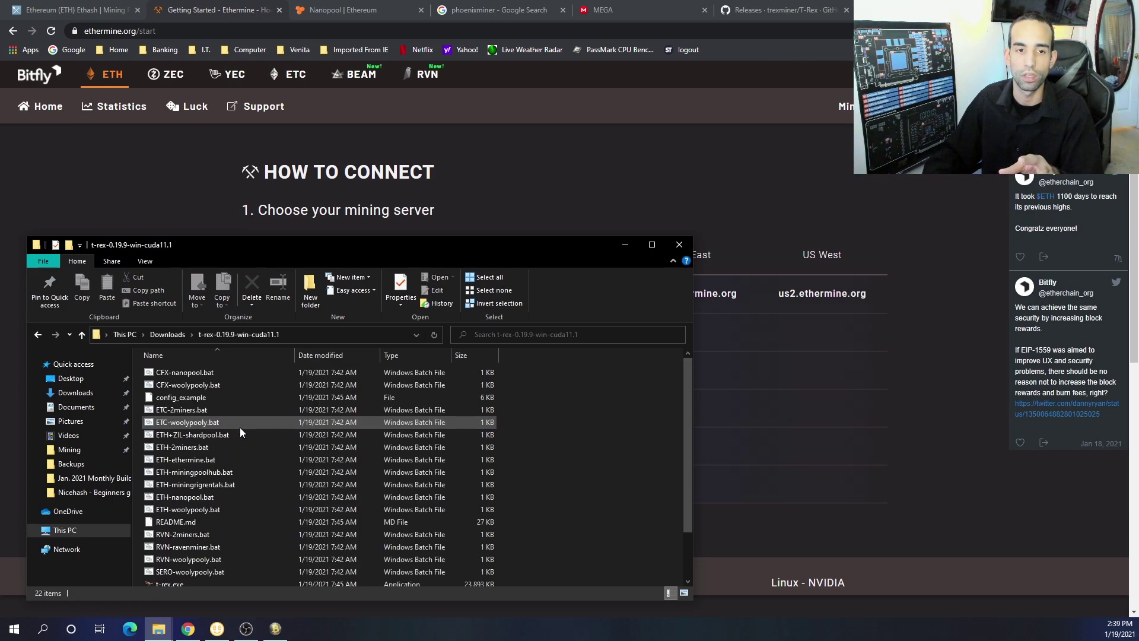
scroll(240, 428, "down", 2)
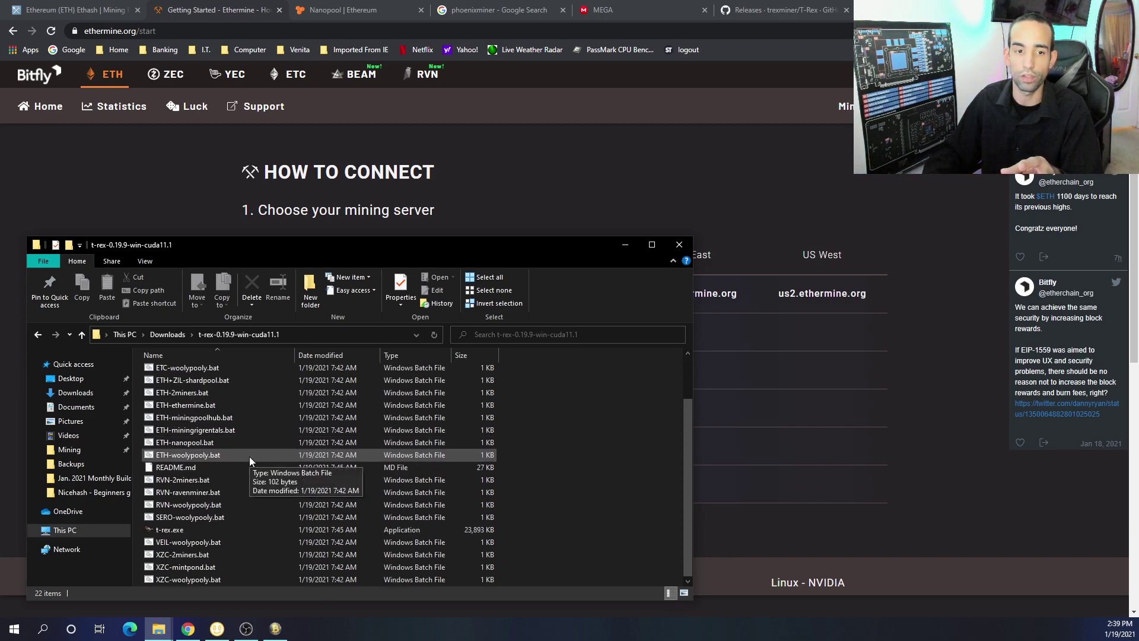
scroll(249, 457, "up", 2)
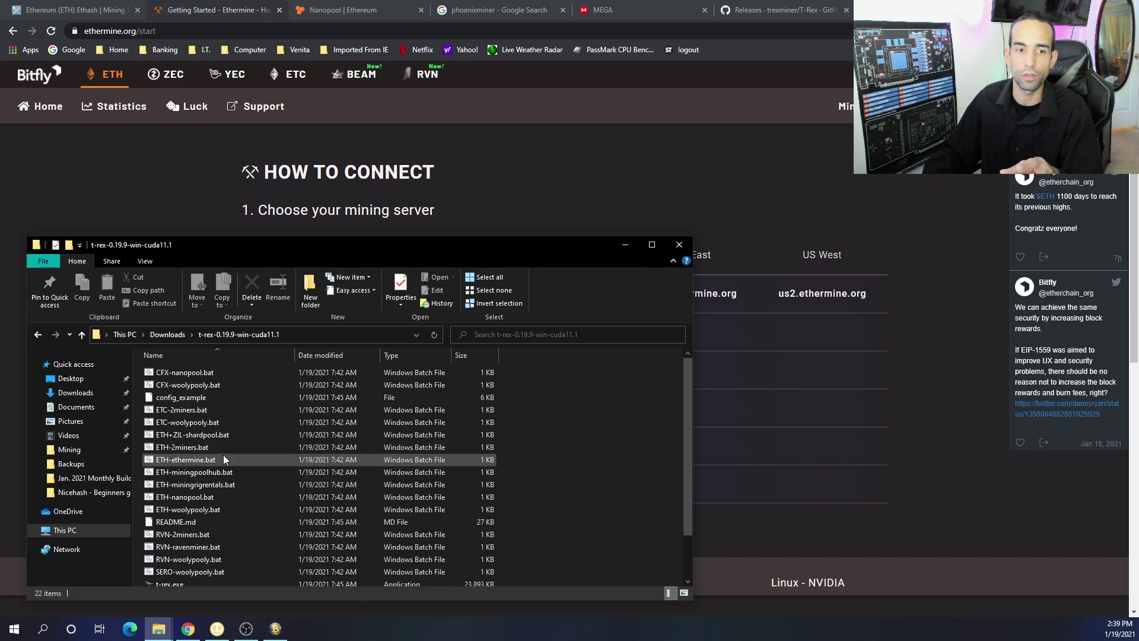
left_click(223, 456)
Edit ETH-ethermine.bat in Notepad, changing the server from eu1 to us1.ethermine.org
right_click(224, 455)
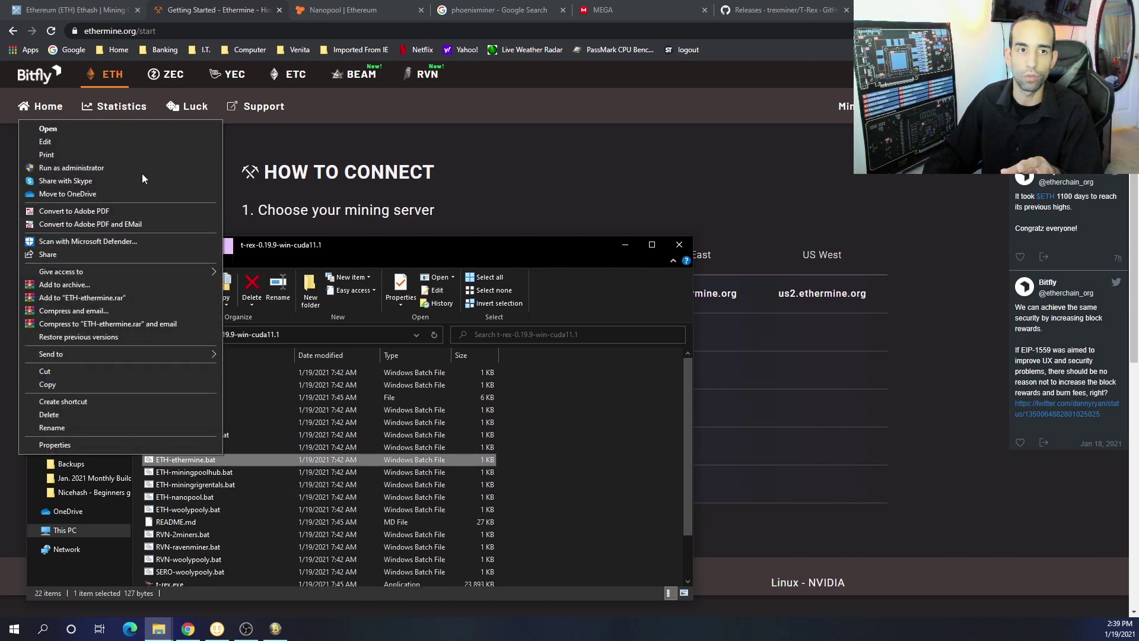
left_click(122, 142)
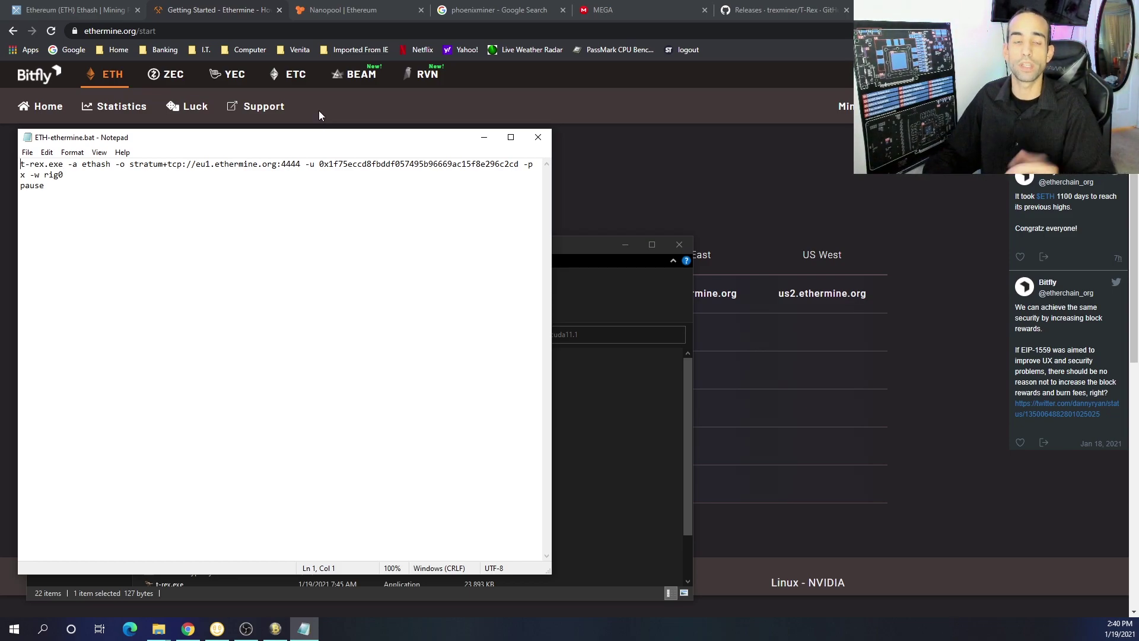
left_click(243, 165)
left_click_drag(205, 164, 196, 165)
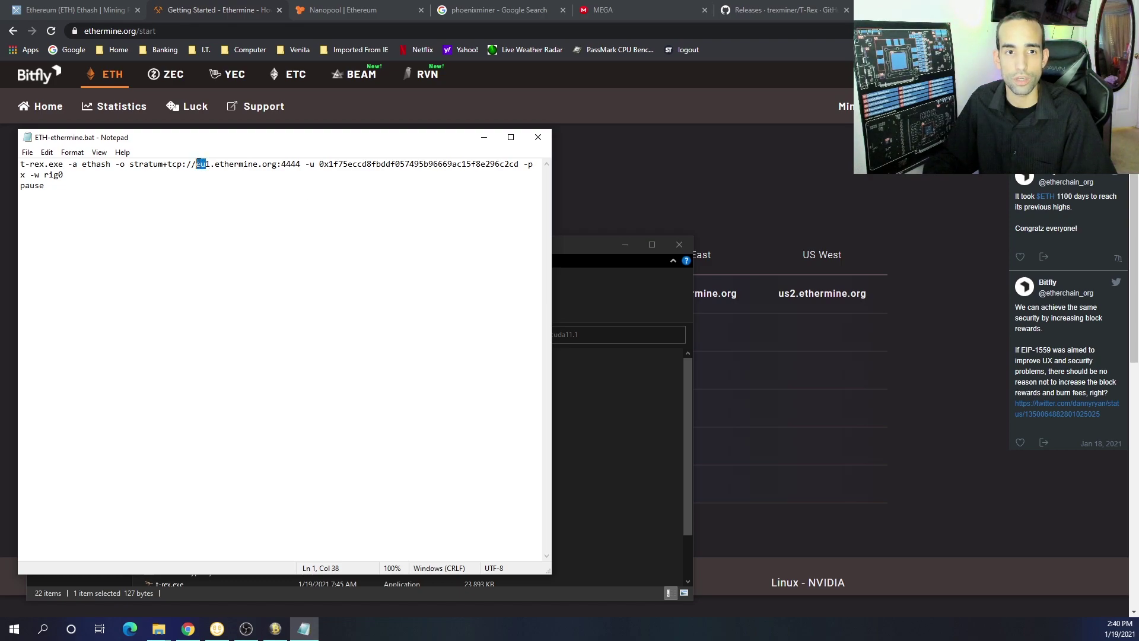
type("us")
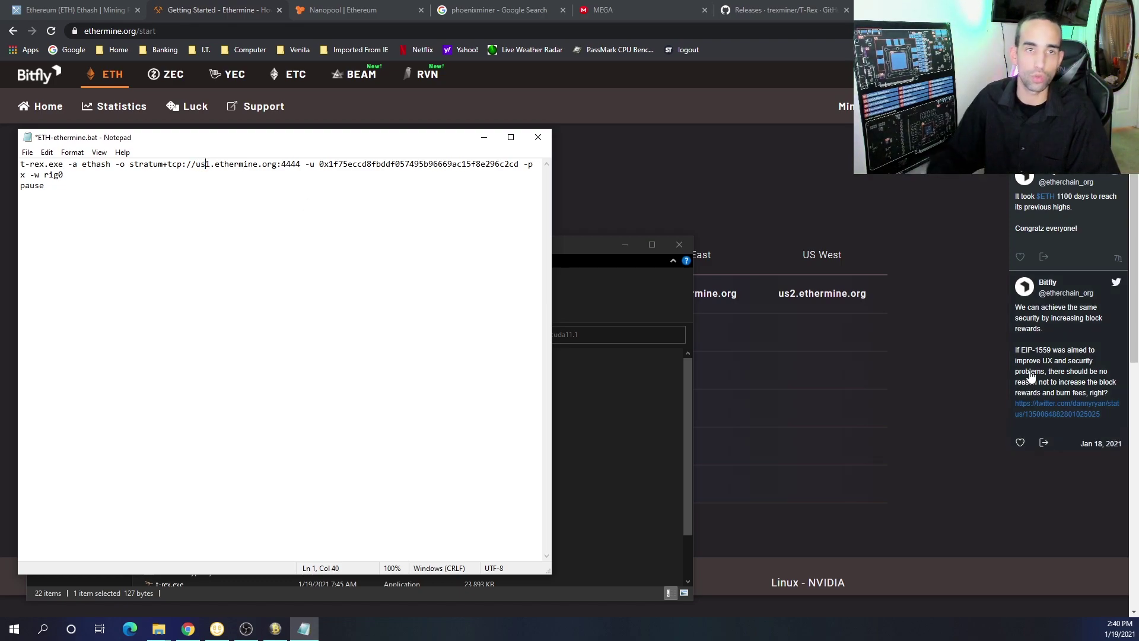
Check the us1 server against Ethermine's US East address and select the old -u wallet address
left_click(973, 319)
left_click_drag(644, 291, 755, 298)
left_click(304, 629)
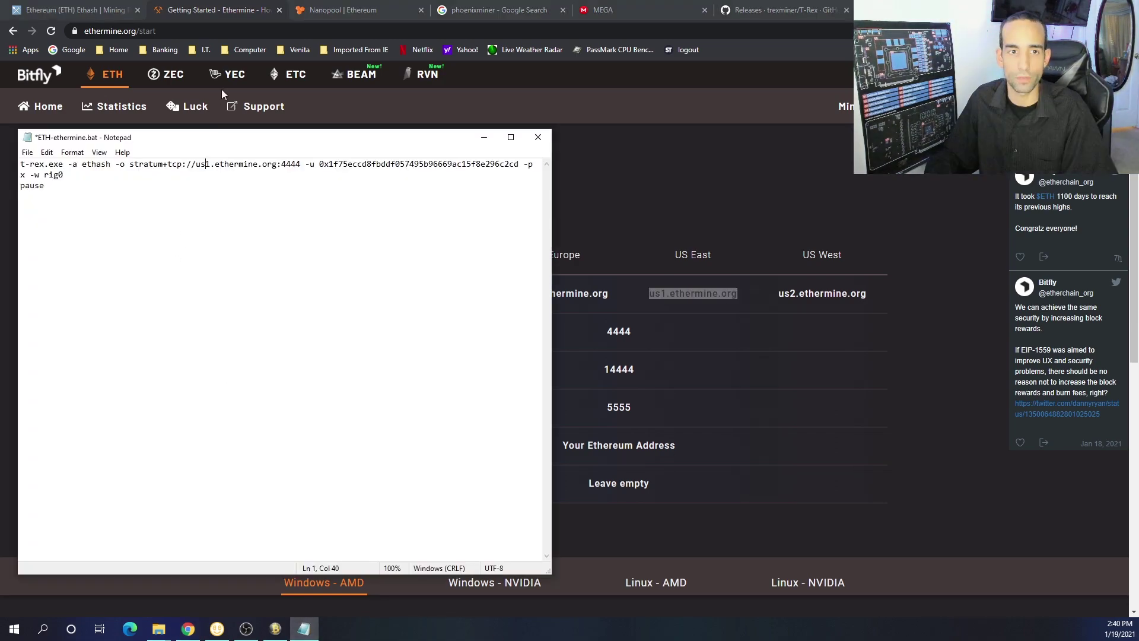
left_click(193, 167)
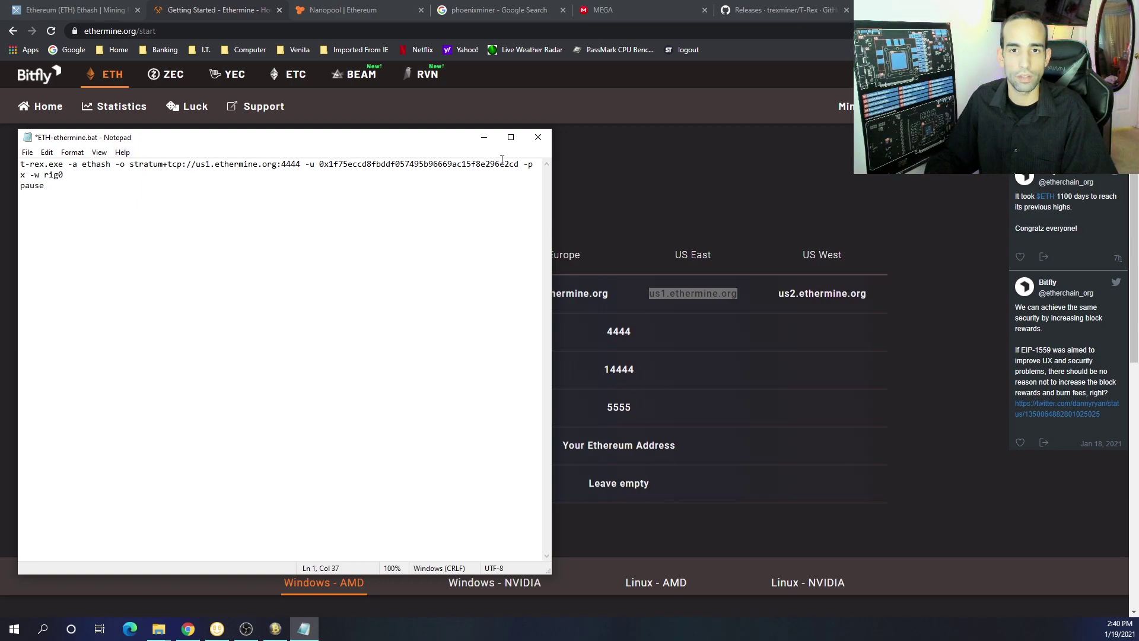
left_click_drag(520, 164, 321, 167)
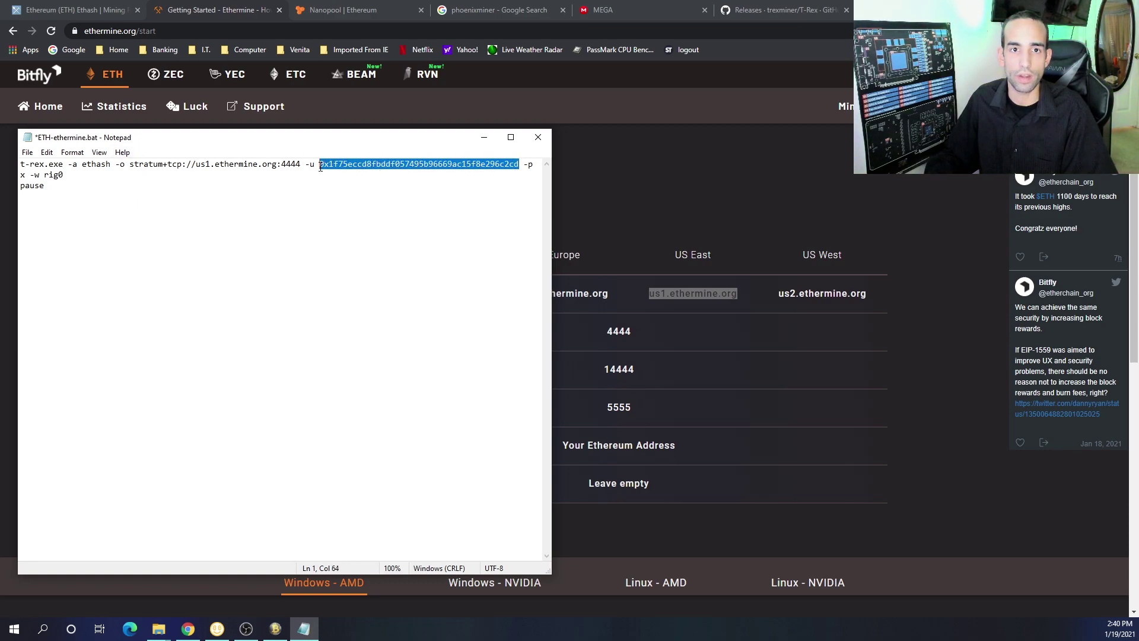
Switch to the folder window and open the PhoenixMiner_5.4c_Windows folder
left_click(159, 629)
left_click(89, 582)
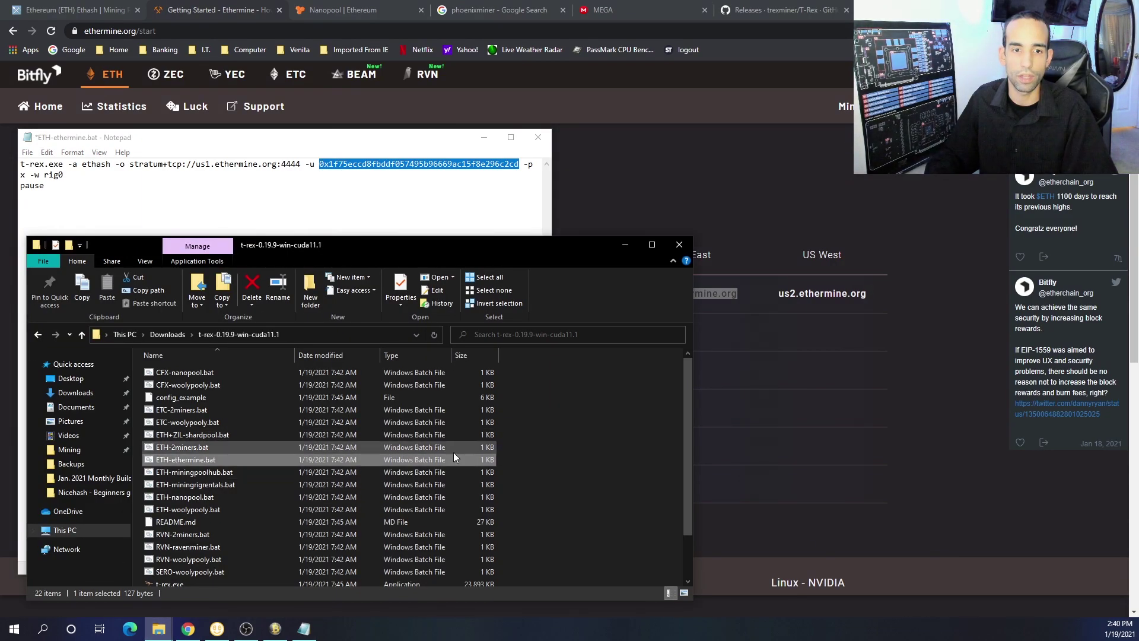
key("alt+Left")
double_click(355, 439)
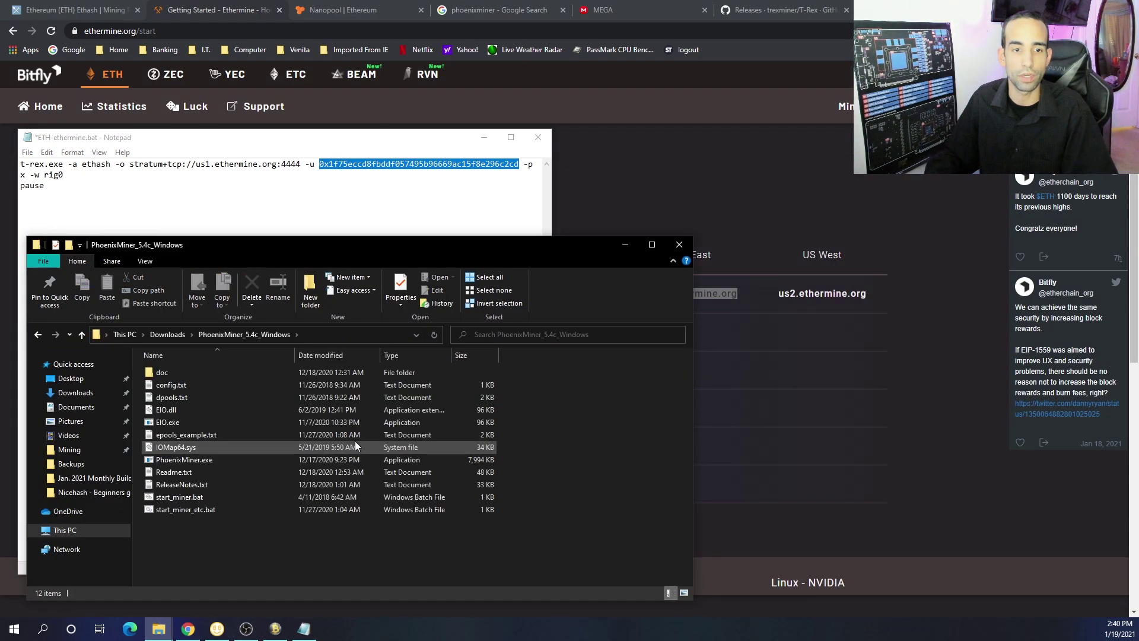
Open start_miner.bat in a second Notepad window to the right of ETH-ethermine.bat
right_click(288, 499)
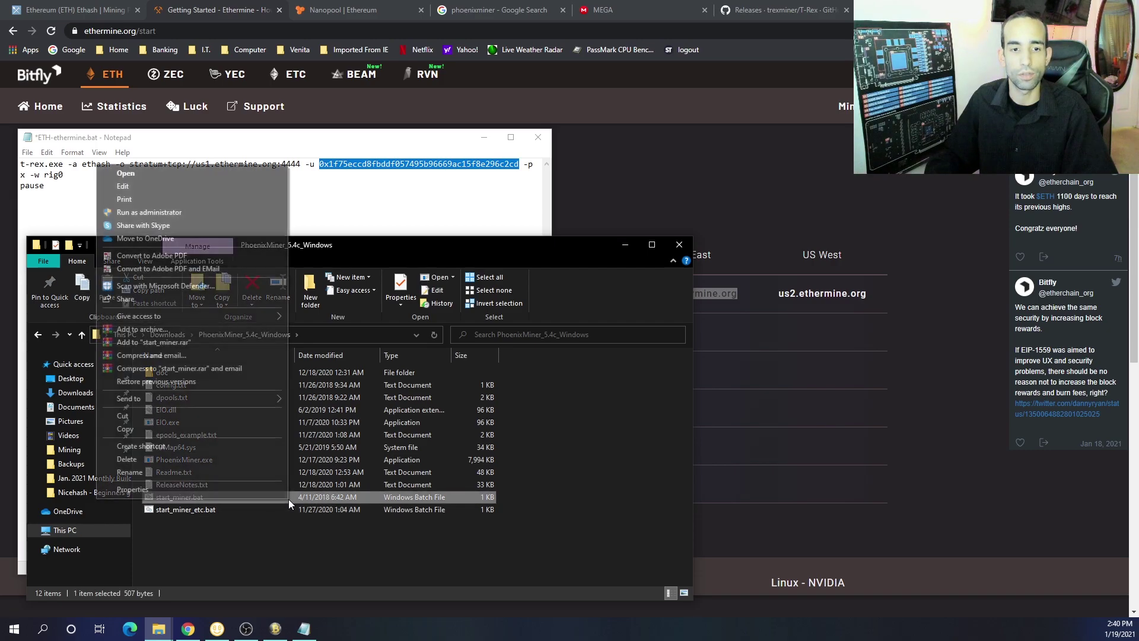
left_click(191, 186)
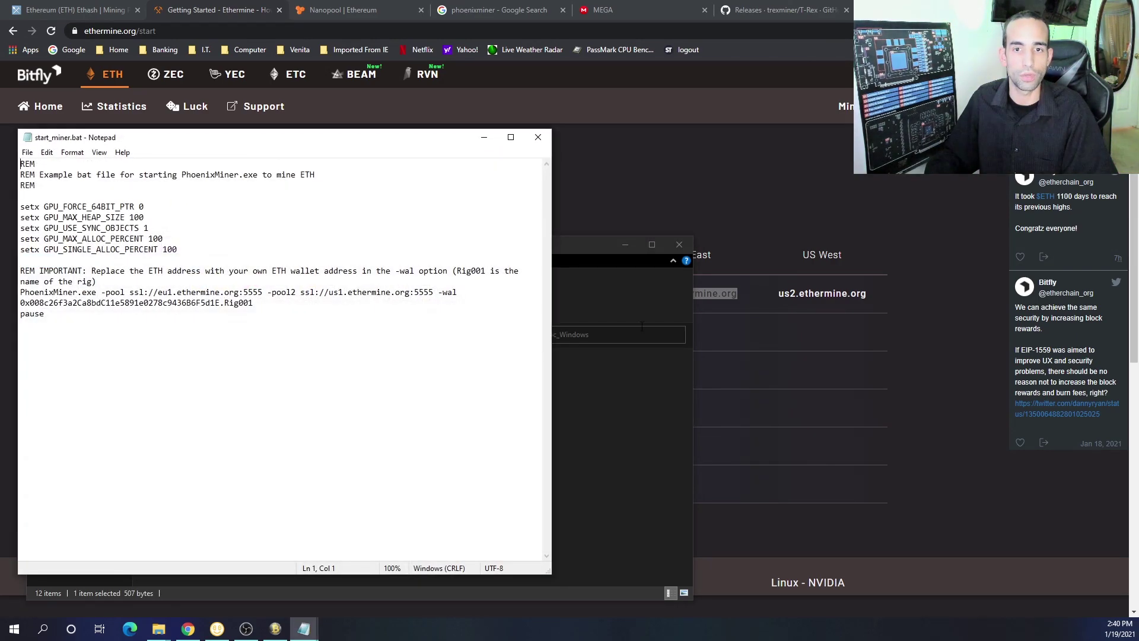
left_click_drag(288, 142, 850, 142)
left_click(489, 196)
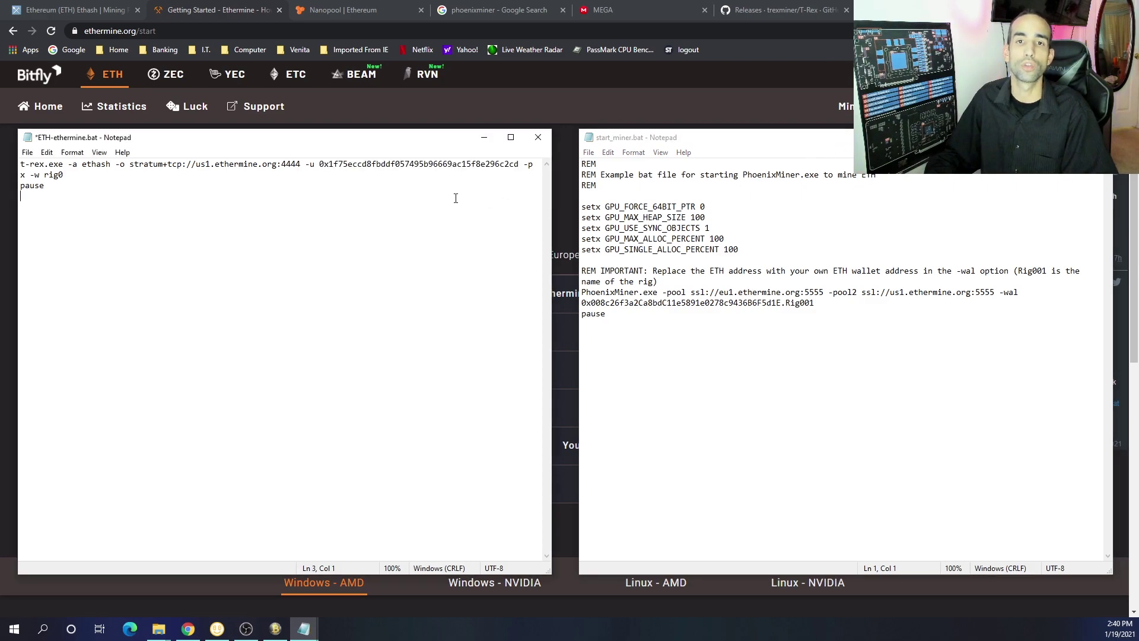
mouse_move(516, 173)
left_mouse_down()
mouse_move(370, 166)
mouse_move(518, 167)
left_mouse_up()
left_click(376, 164)
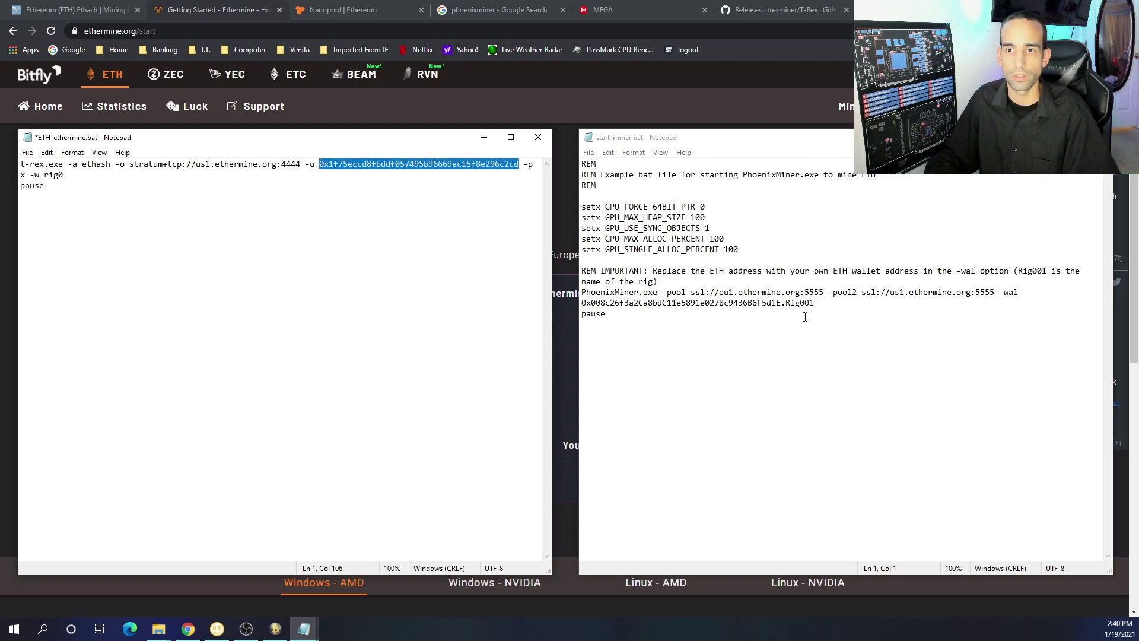
Copy the -wal wallet address from start_miner.bat and paste it over ETH-ethermine.bat's -u address
left_click_drag(781, 303, 553, 274)
key("ctrl+c")
left_click(503, 174)
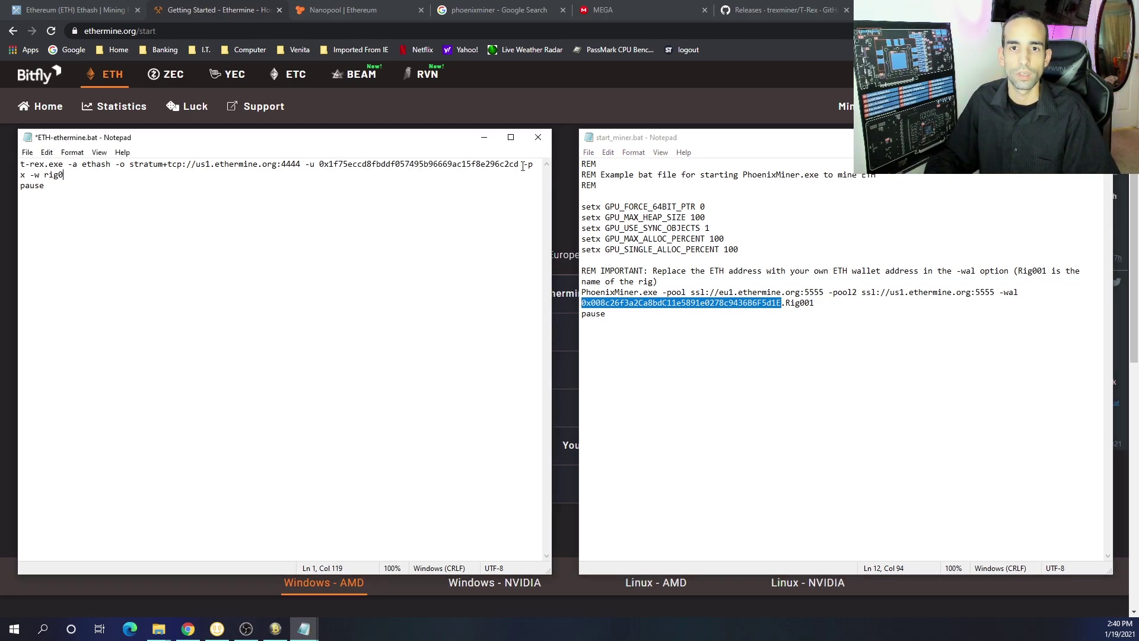
left_click_drag(520, 164, 319, 165)
key("ctrl+v")
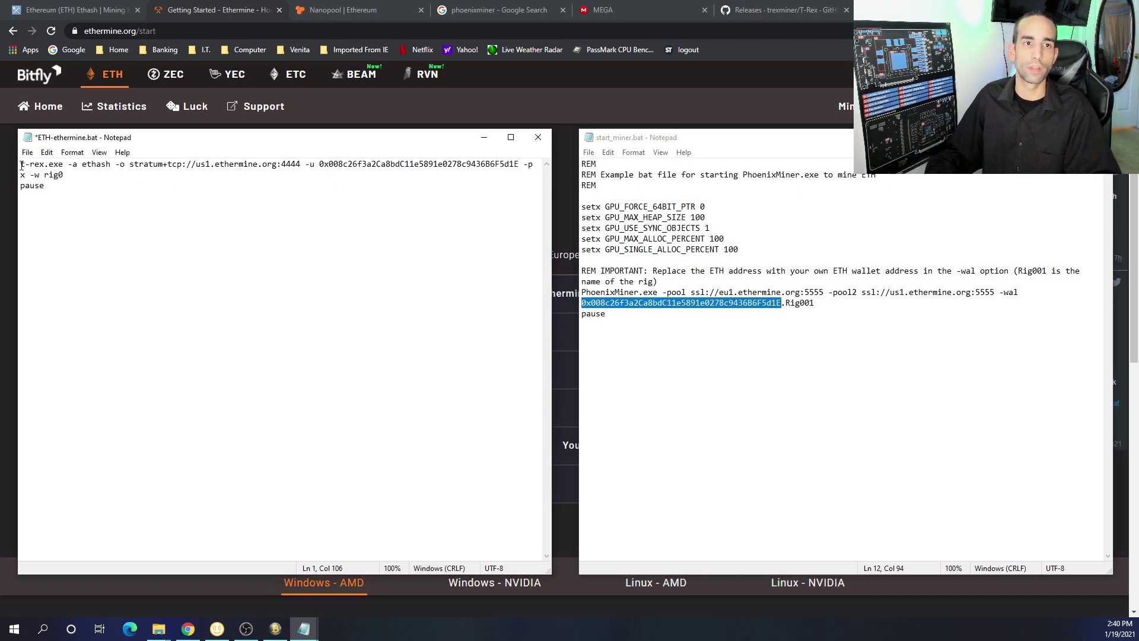
Compare the commands: t-rex.exe's ethash and -u against PhoenixMiner's -pool and -wal options
mouse_move(63, 163)
left_mouse_down()
mouse_move(21, 165)
mouse_move(77, 164)
left_mouse_up()
left_click(97, 166)
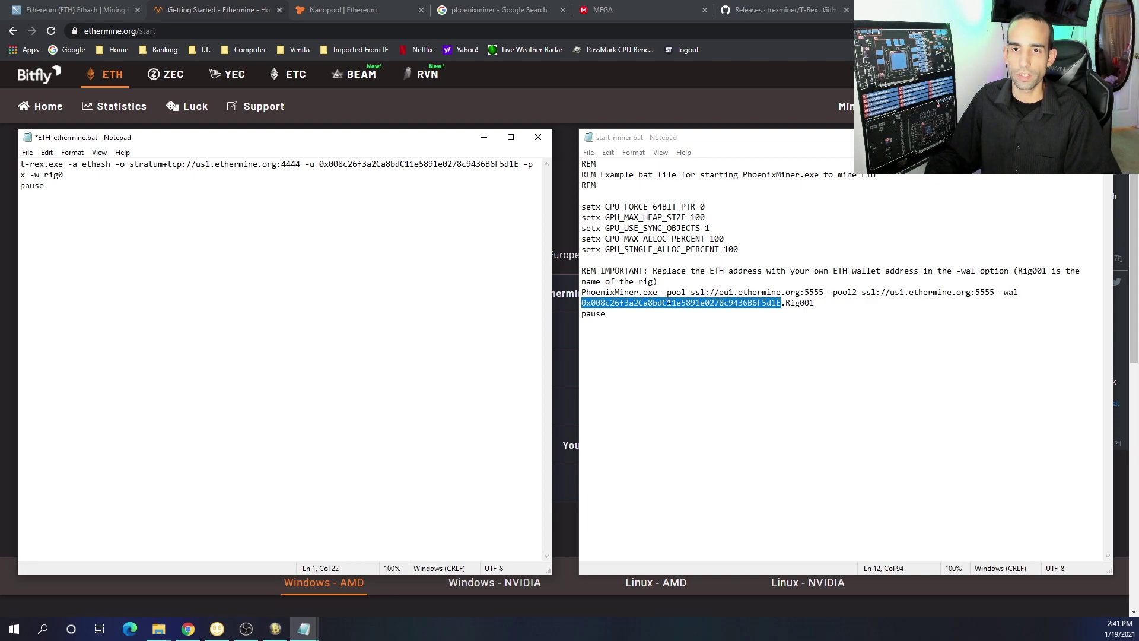
left_click_drag(663, 292, 687, 292)
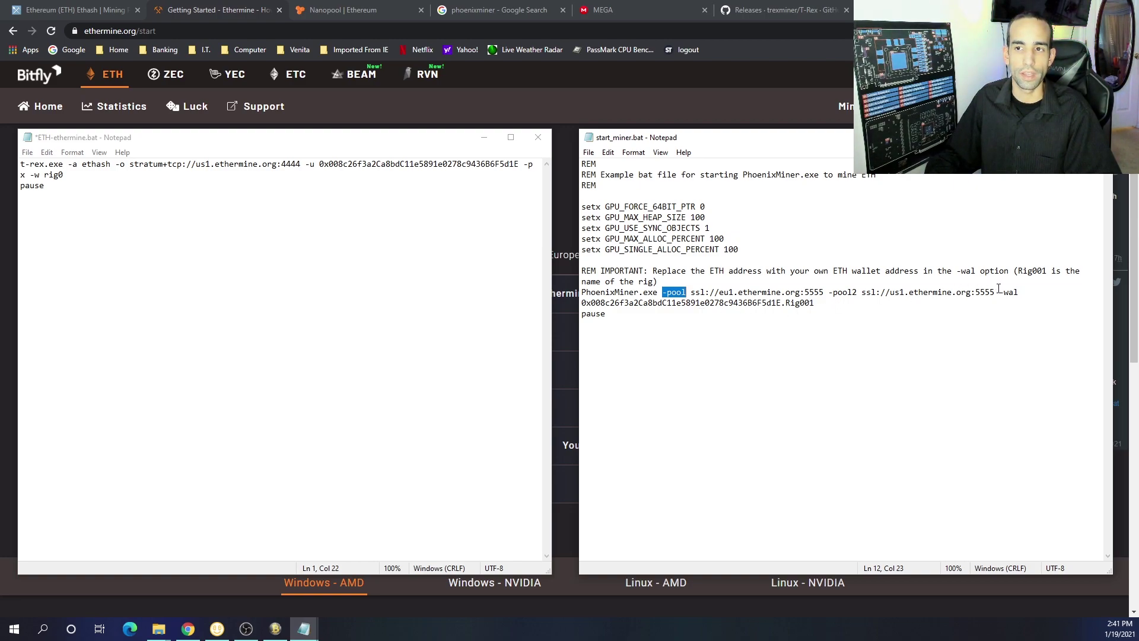
left_click_drag(1000, 292, 1019, 291)
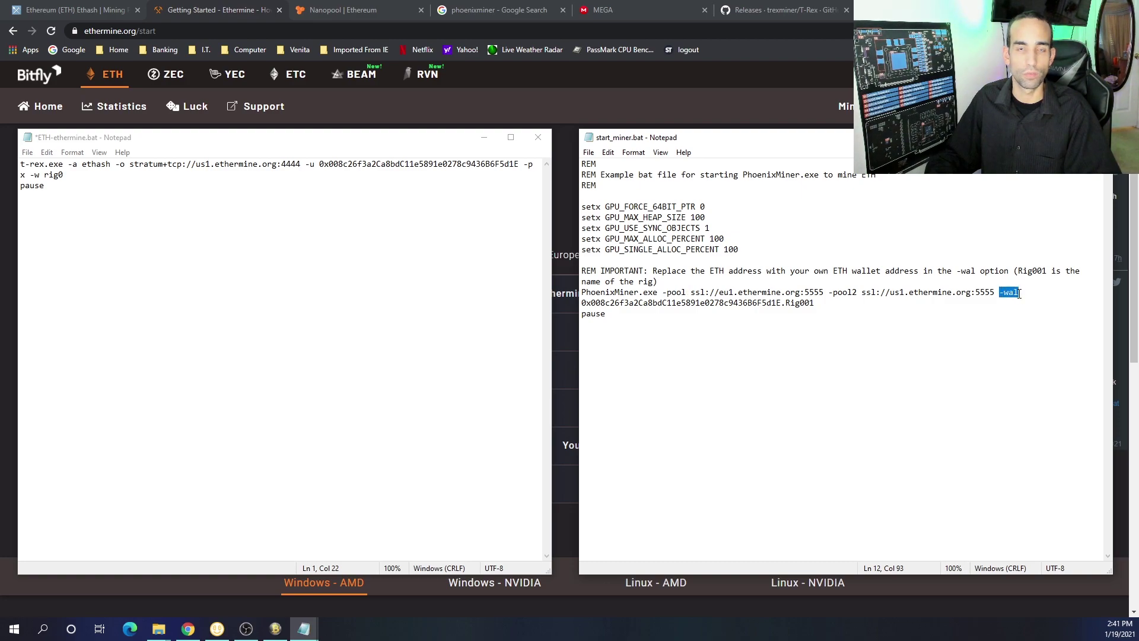
left_click(456, 174)
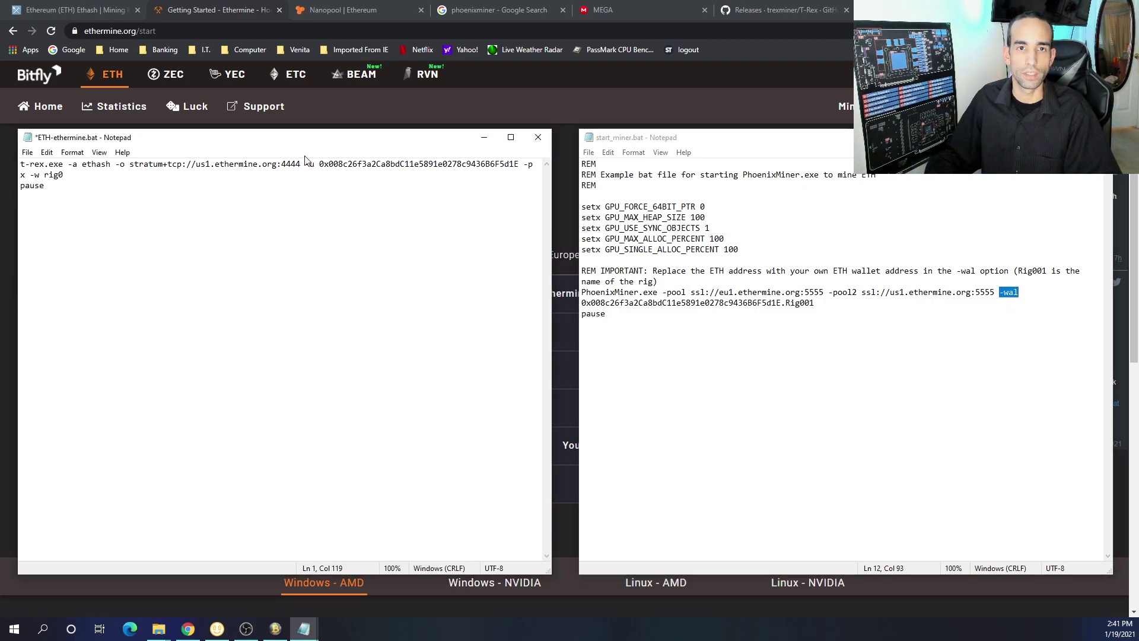
left_click_drag(306, 164, 319, 163)
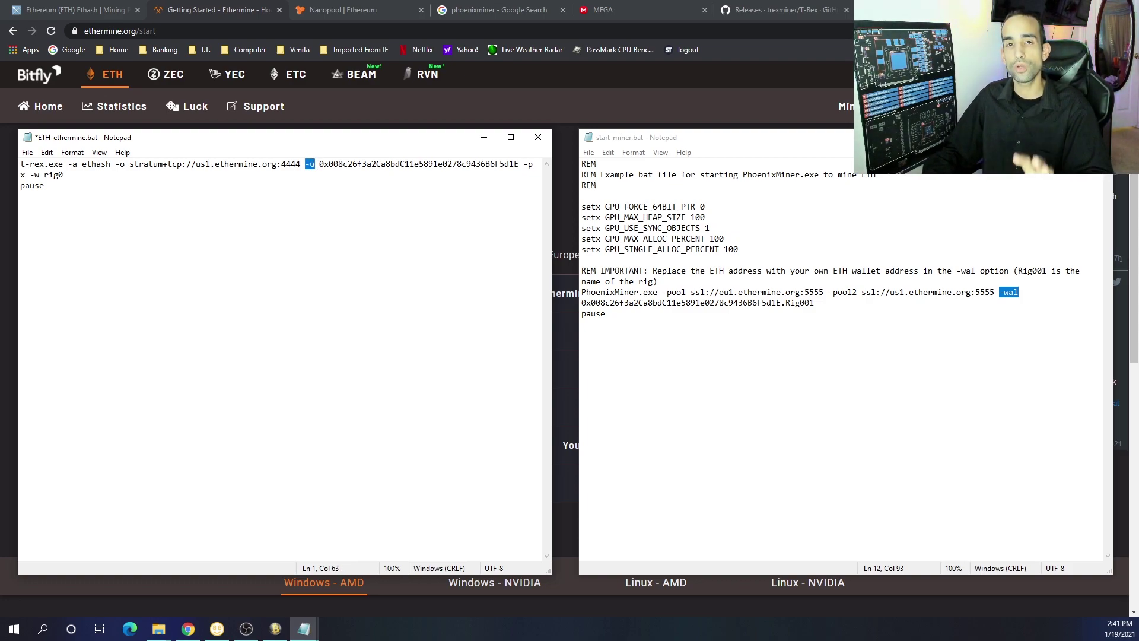
Paste the copied wallet address over the -u address in ETH-ethermine.bat
mouse_move(158, 629)
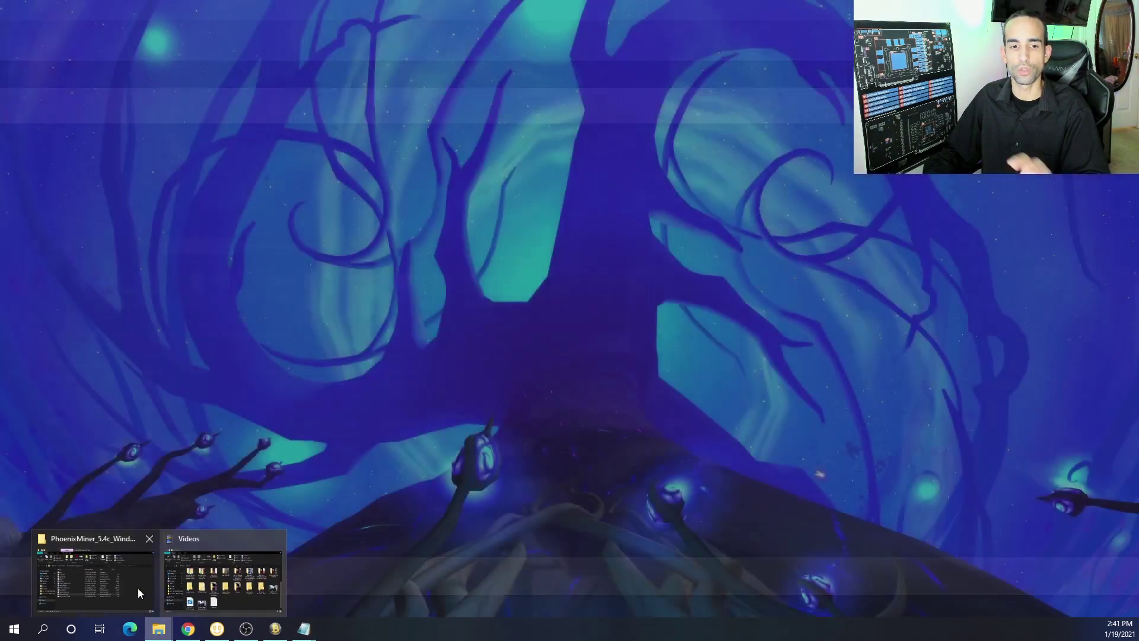
left_click(114, 592)
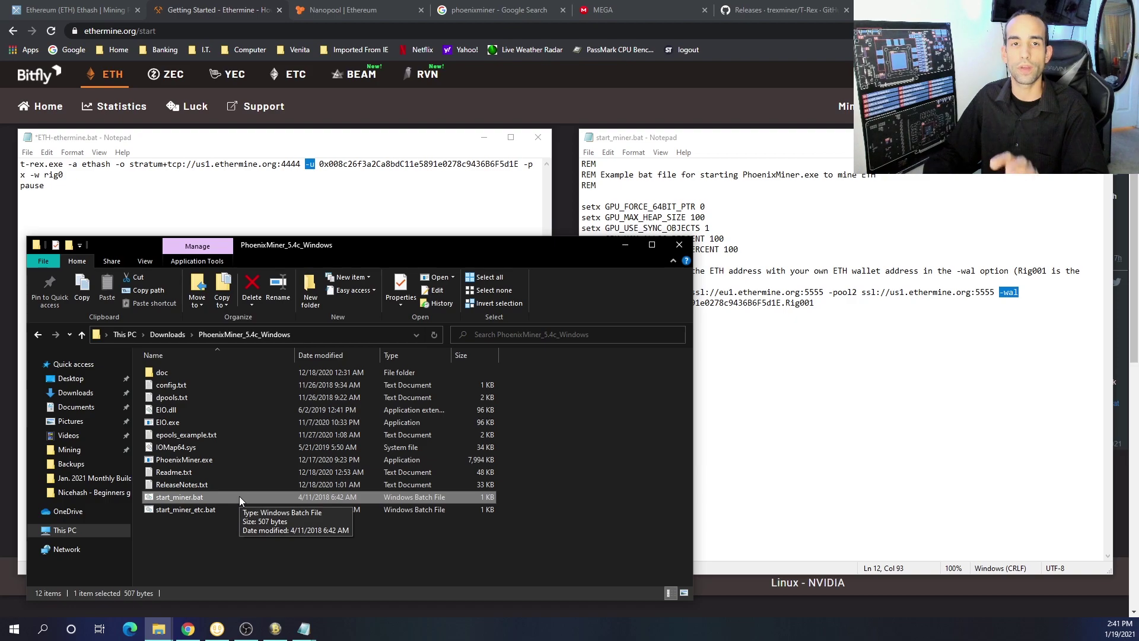
left_click(332, 180)
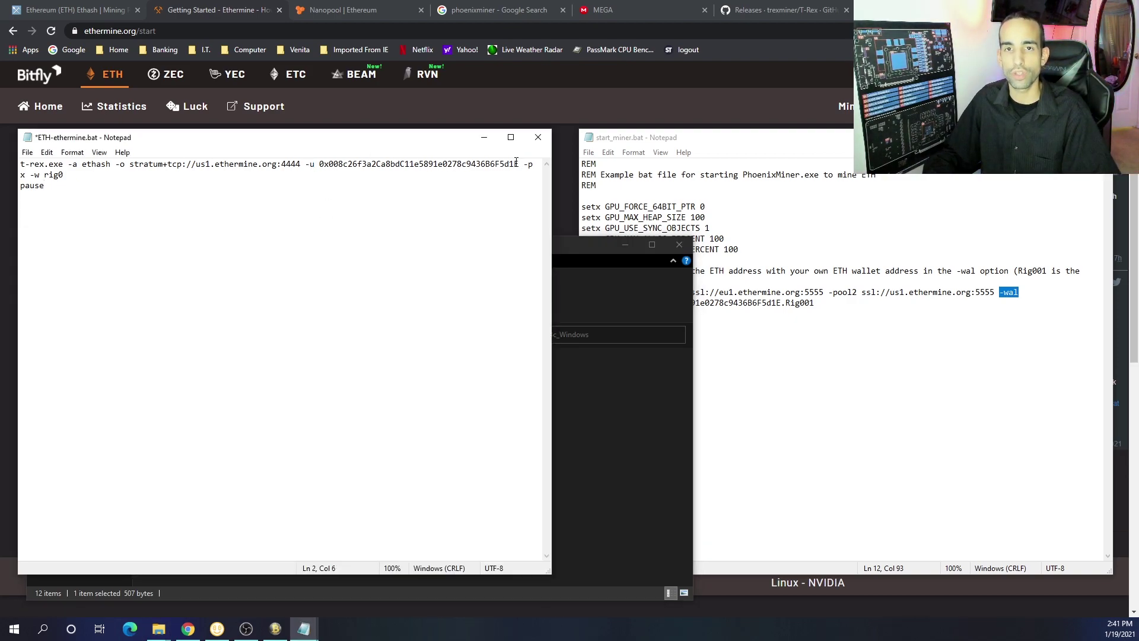
left_click_drag(517, 164, 321, 167)
key("ctrl+v")
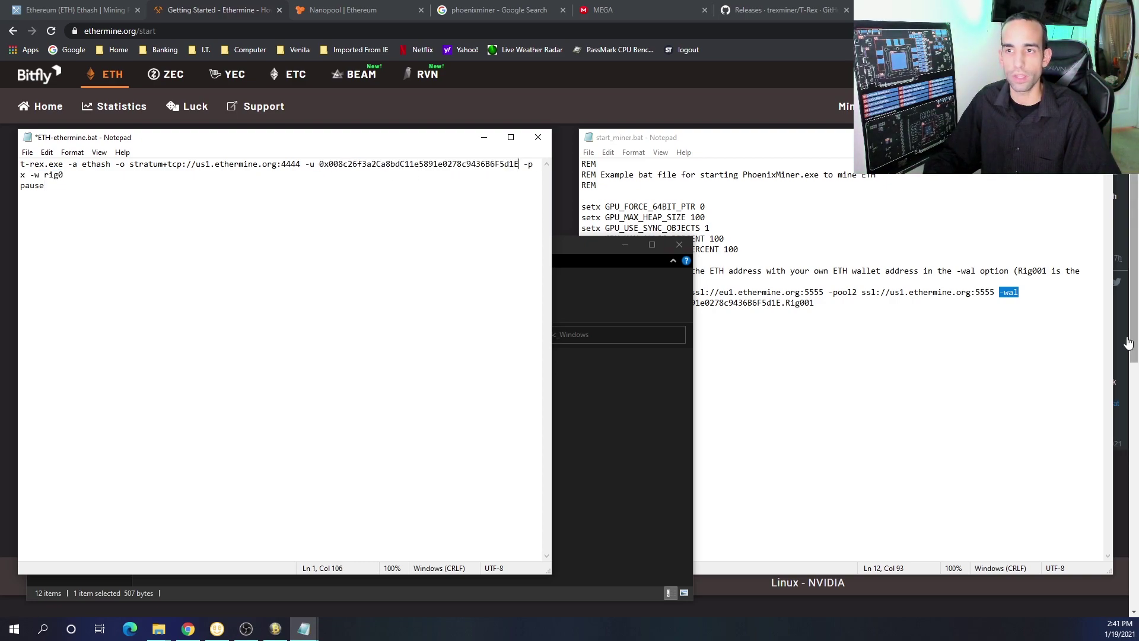
Reselect start_miner.bat's wallet address and paste it over the T-Rex command's -u address
left_click(1101, 334)
left_click_drag(781, 303, 569, 304)
key("ctrl+c")
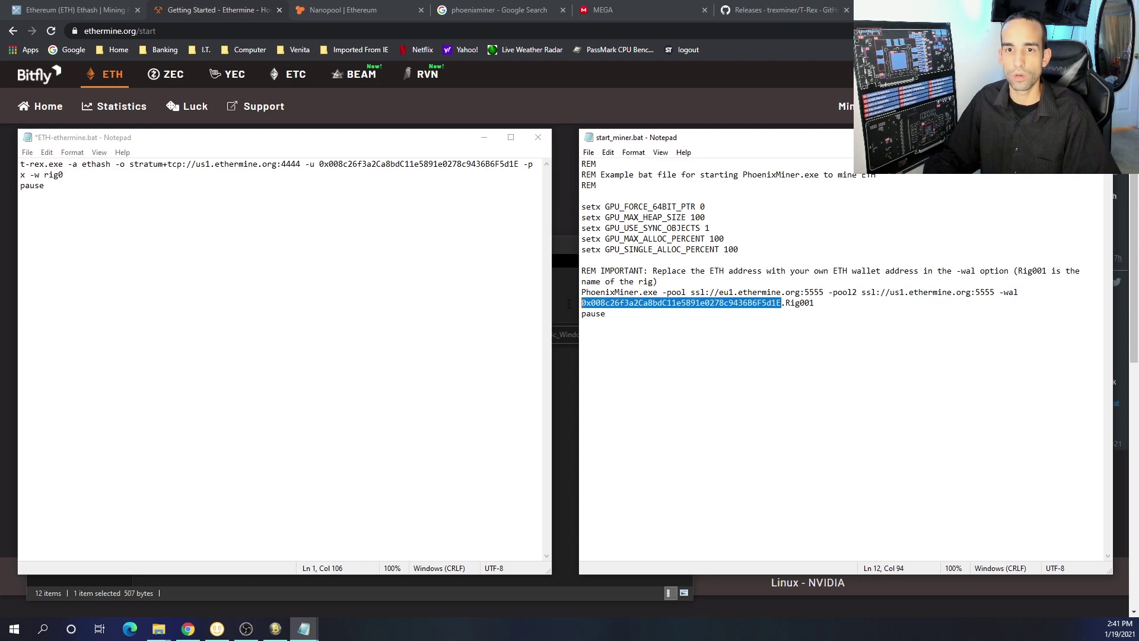
left_click_drag(521, 167, 321, 164)
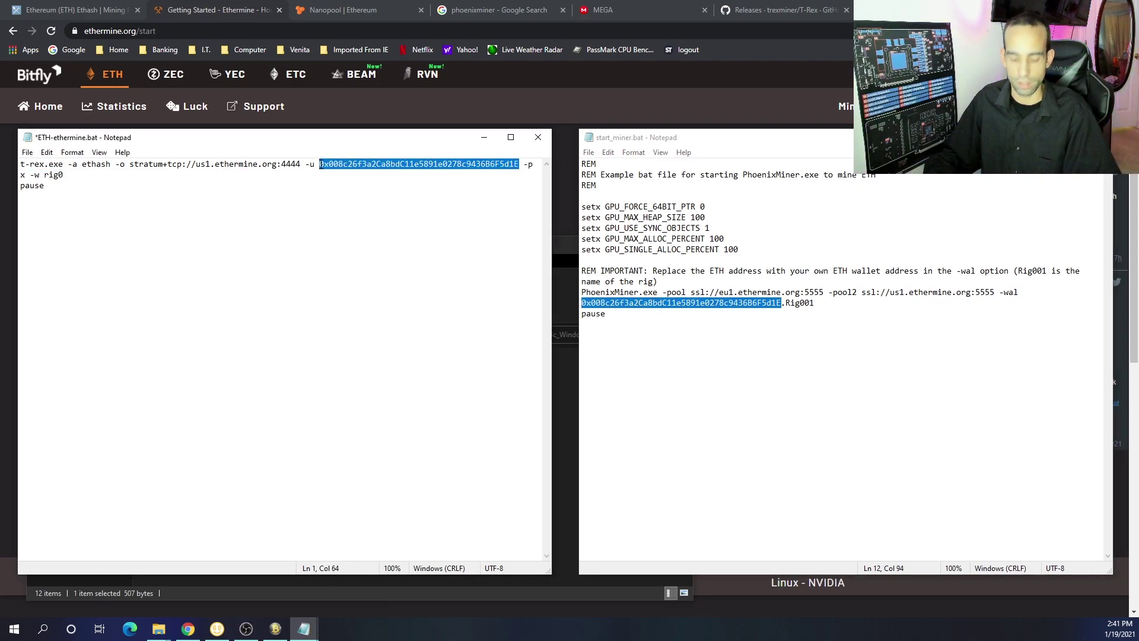
key("ctrl+v")
left_click(570, 453)
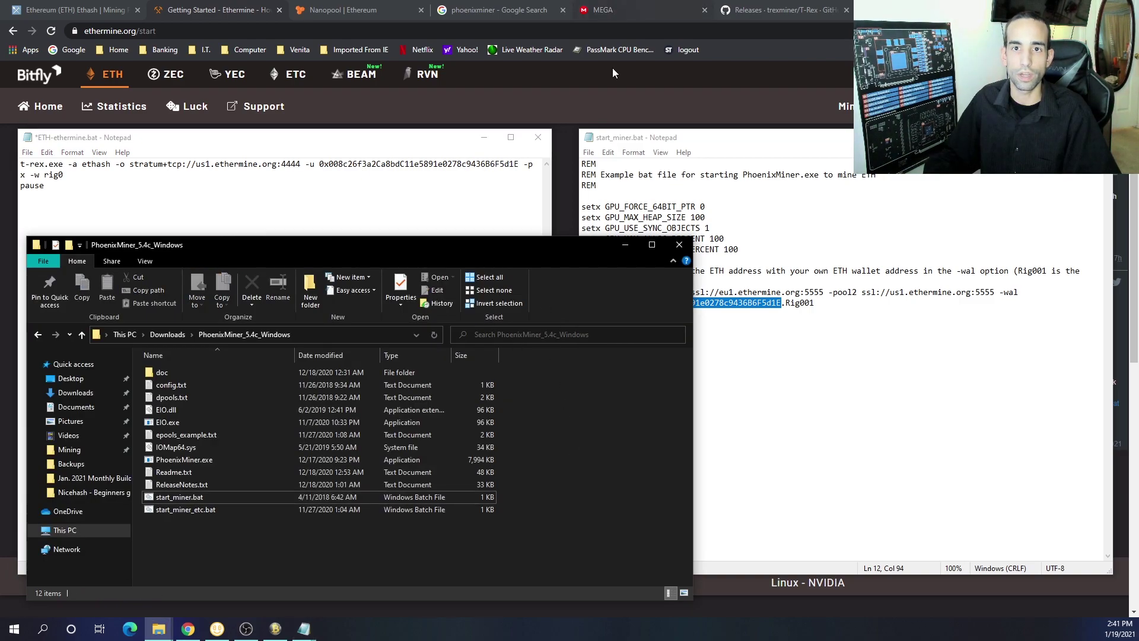
left_click(603, 114)
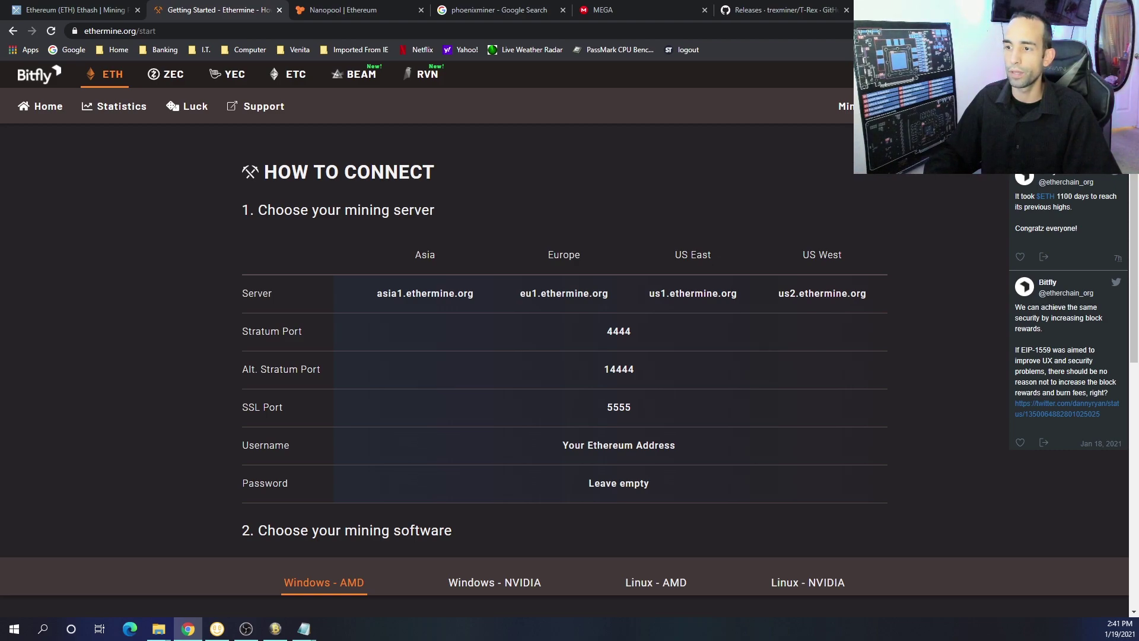
Search the pasted wallet address on Ethermine and scroll its dashboard down to the 3 active workers
key("alt+Left")
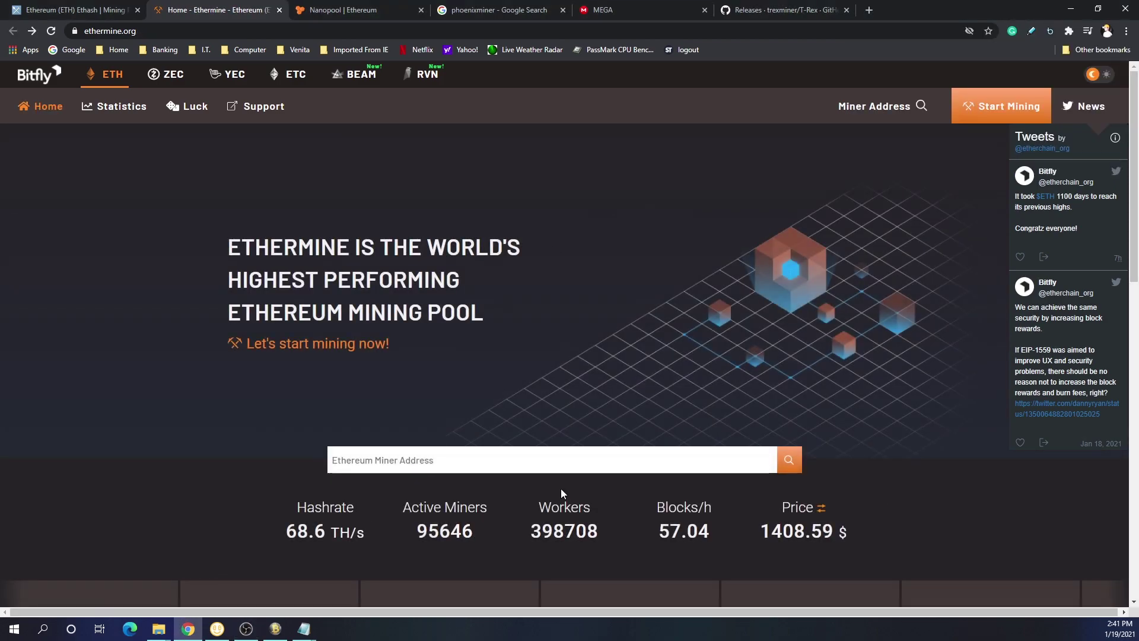
left_click(475, 468)
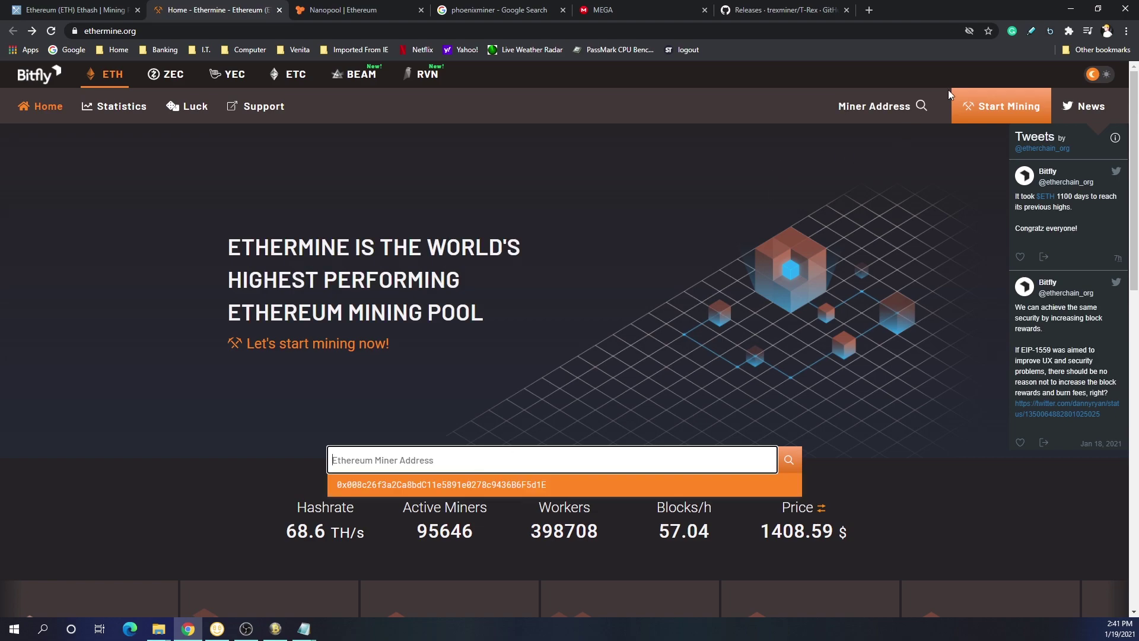
left_click(890, 107)
key("ctrl+v")
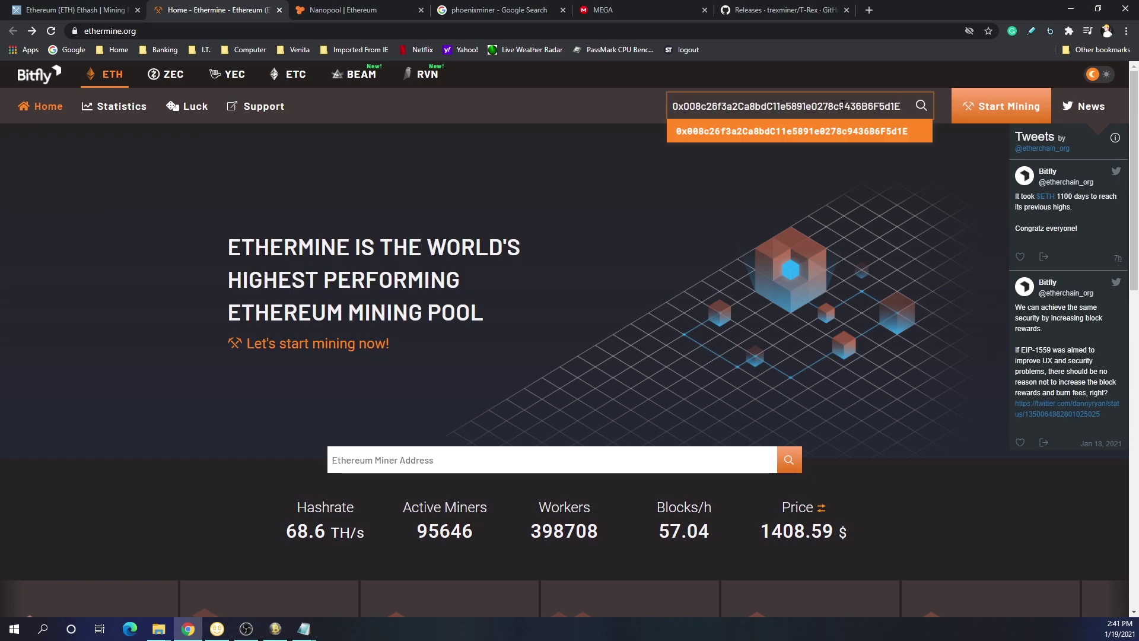
key("Return")
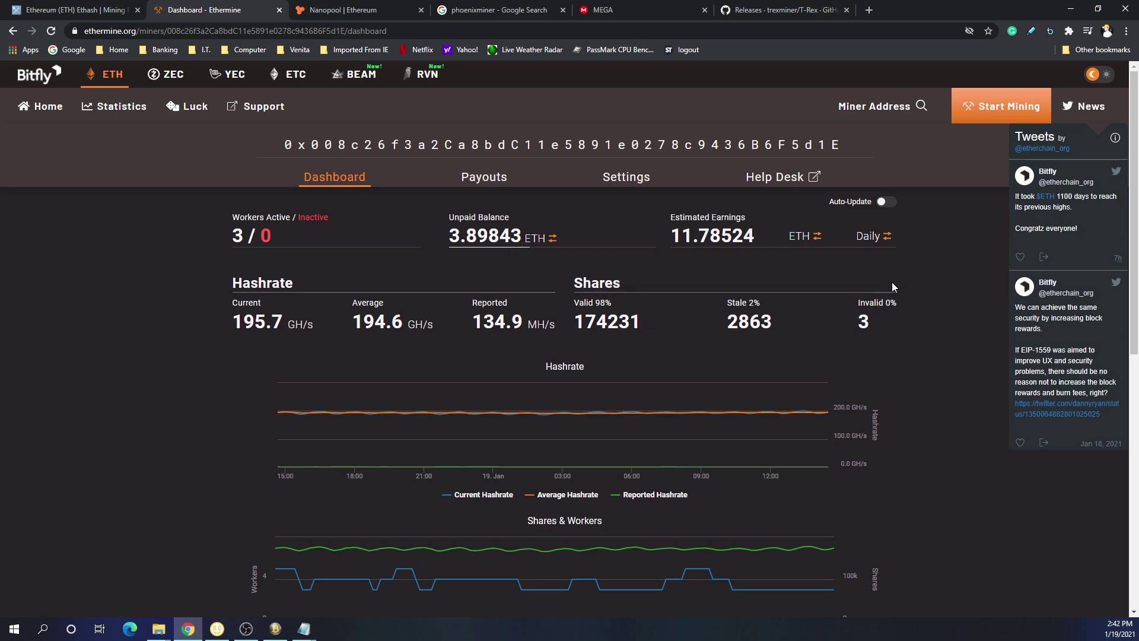
mouse_move(883, 305)
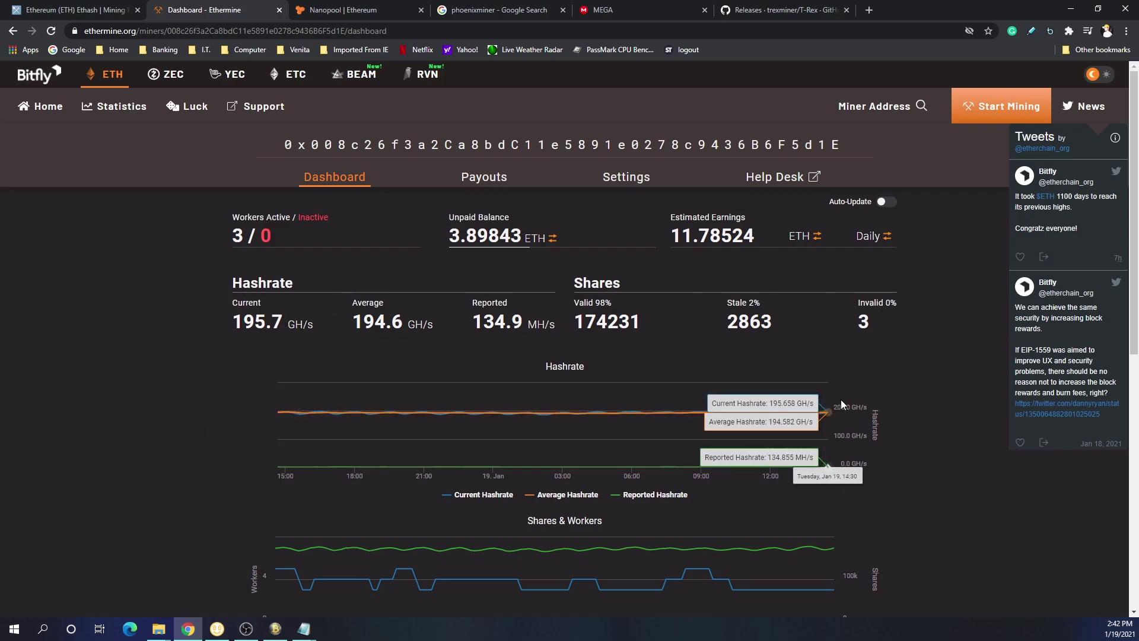
scroll(945, 414, "down", 5)
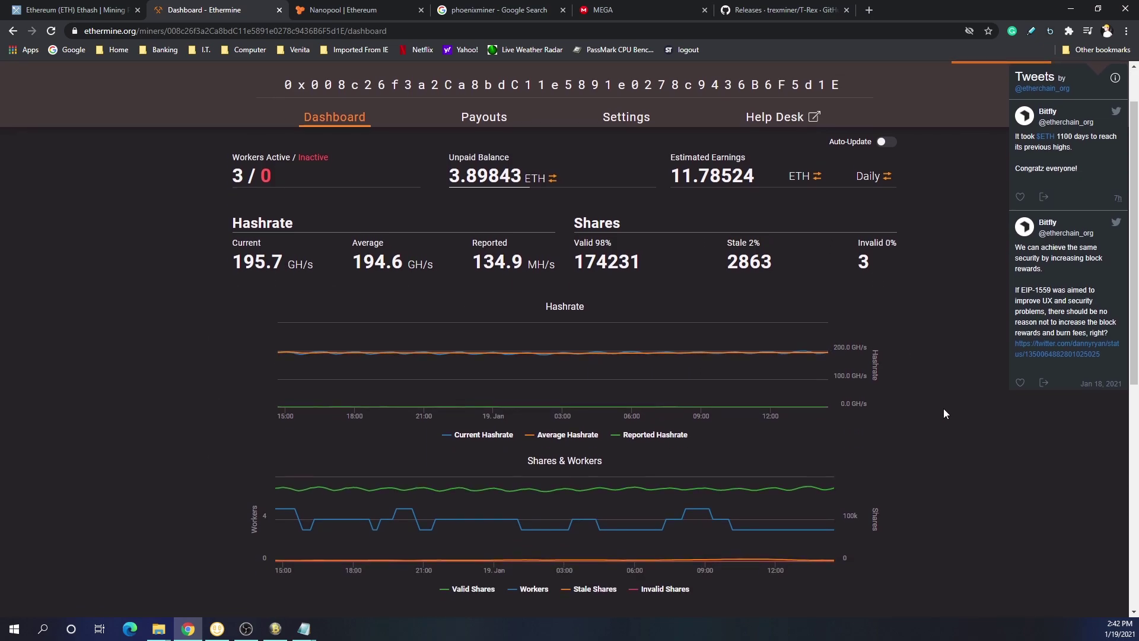
scroll(70, 504, "down", 1)
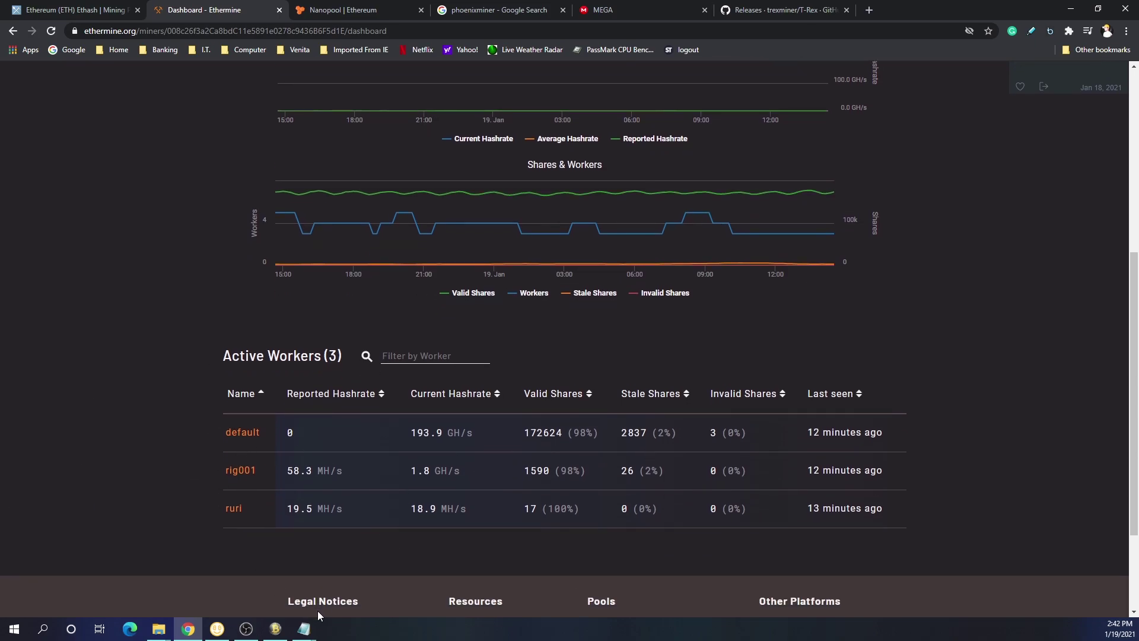
Replace worker rig0 with Miner1 in the T-Rex file and Rig001 with Miner1 in PhoenixMiner's
mouse_move(304, 628)
left_click(364, 610)
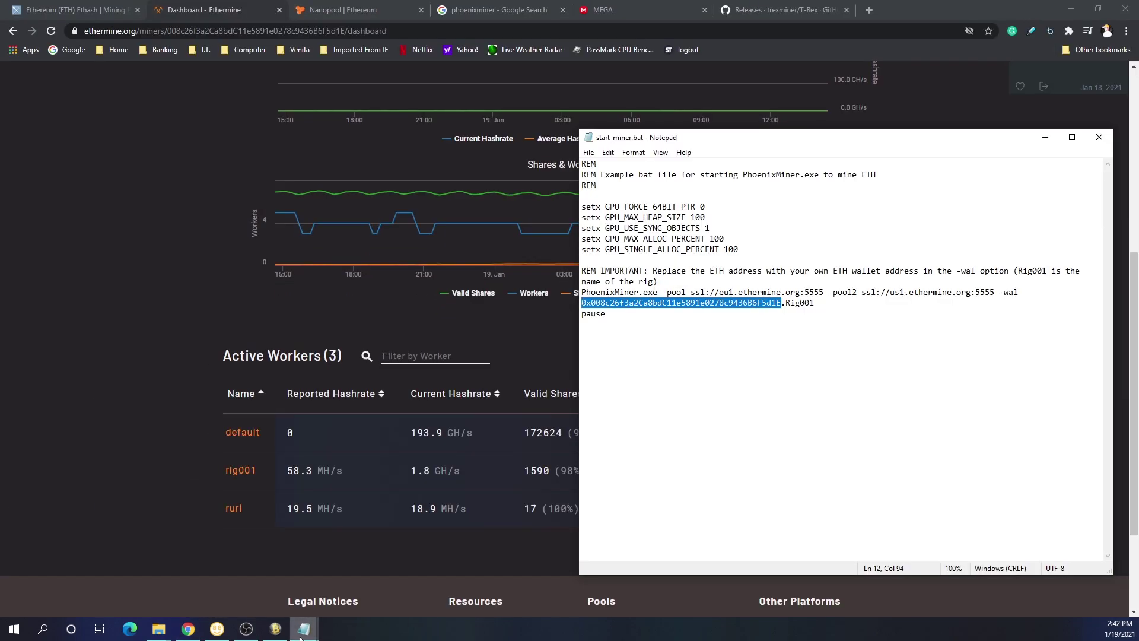
left_click(255, 588)
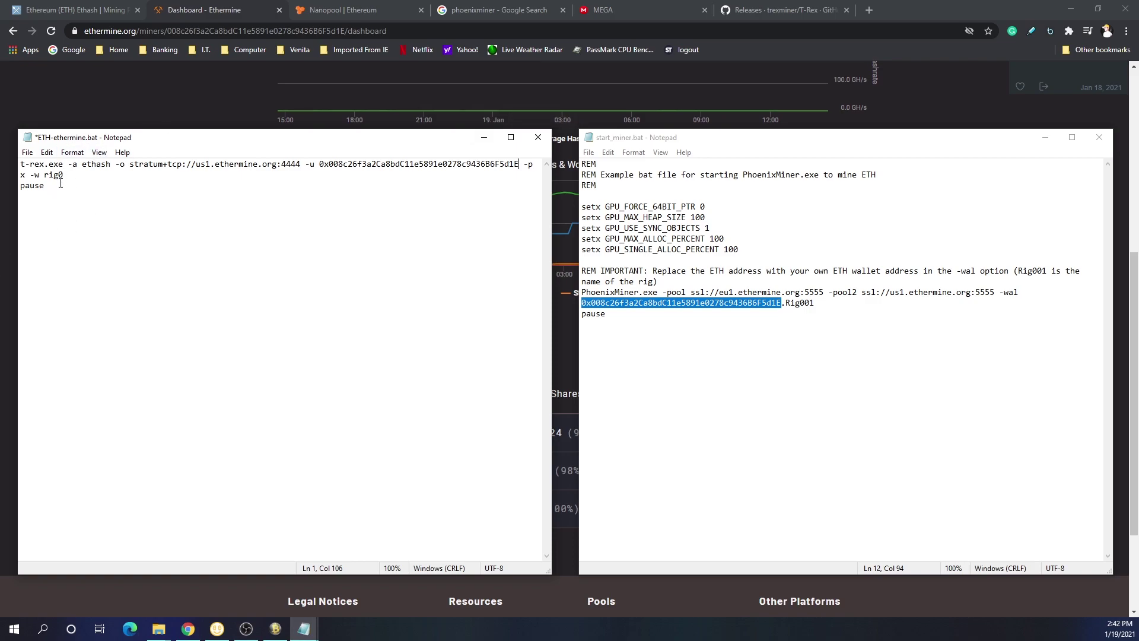
left_click_drag(63, 174, 46, 174)
type("Miner1")
left_click_drag(827, 298, 787, 303)
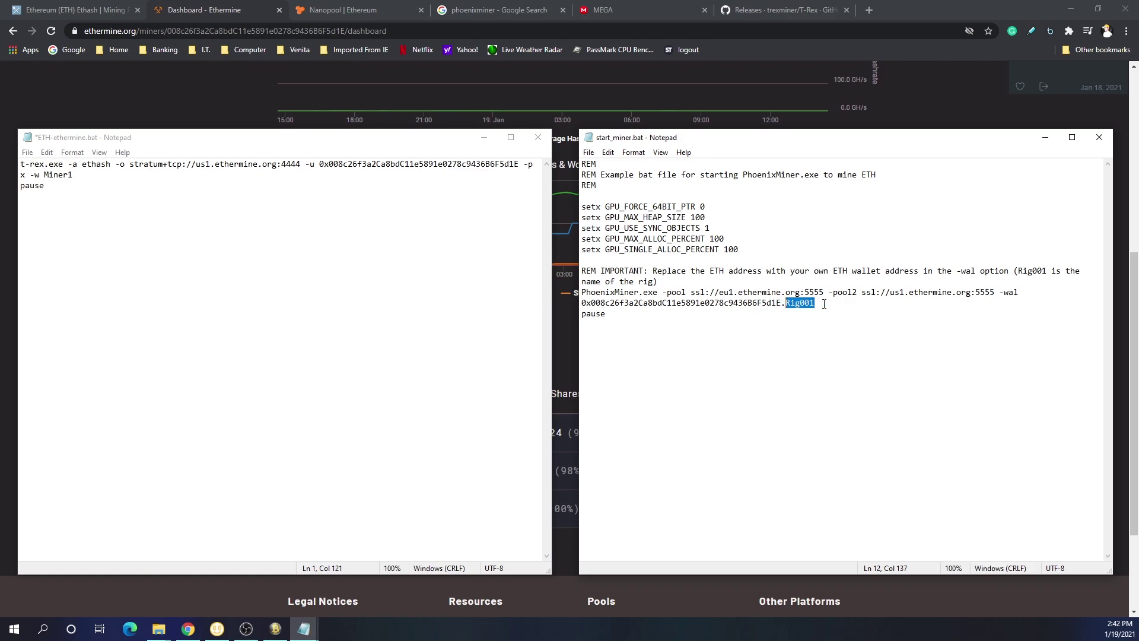
type("Mine")
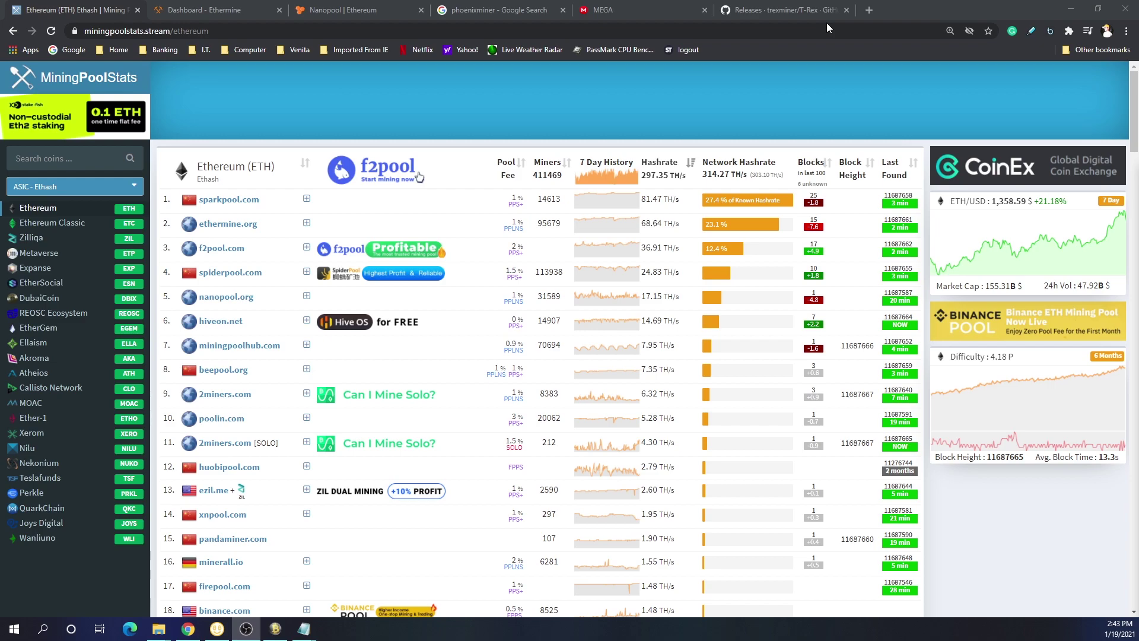
Show the GitHub T-Rex 0.19.9 release notes and its eight download assets
left_click(822, 12)
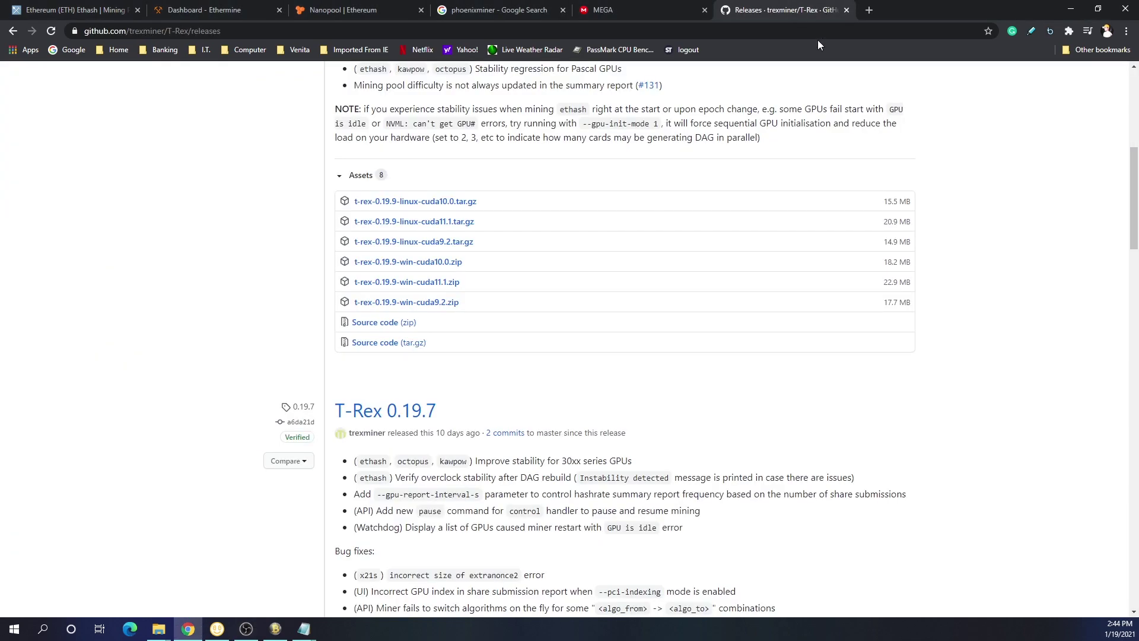
scroll(827, 129, "down", 2)
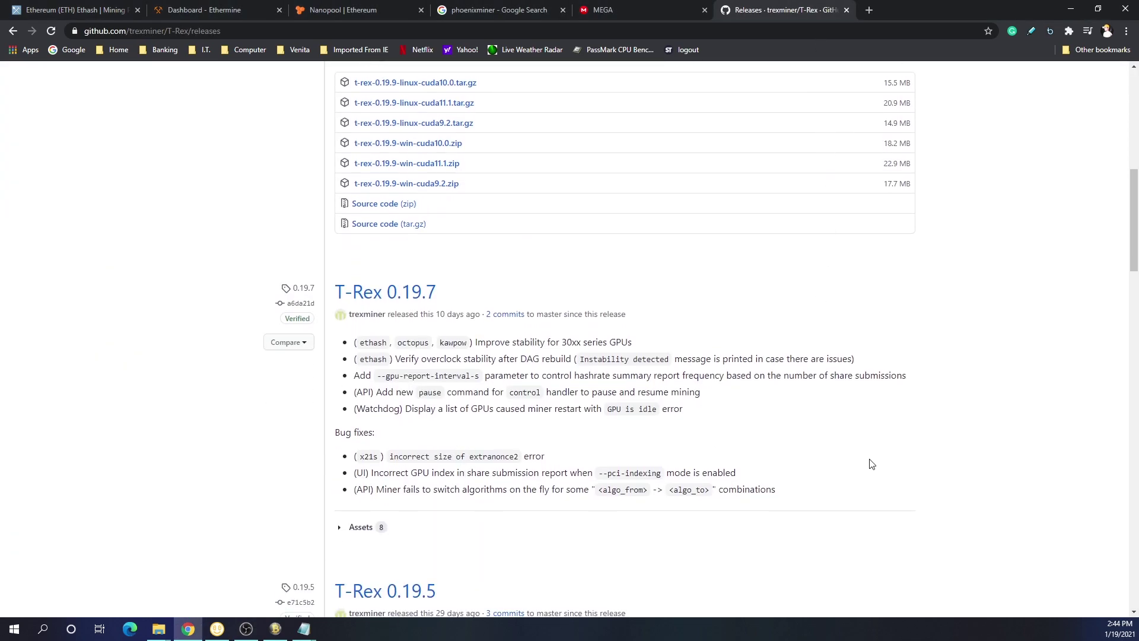
scroll(896, 451, "up", 6)
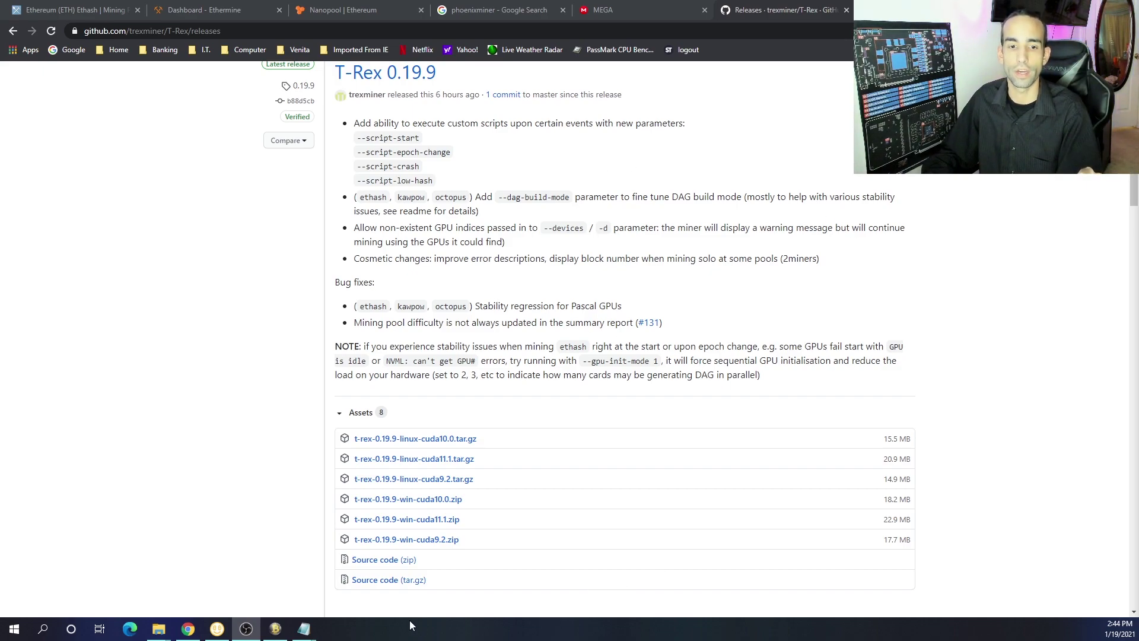
Paste the wallet address into Awesome Miner's Ethermine pool properties for worker Miner1
mouse_move(308, 635)
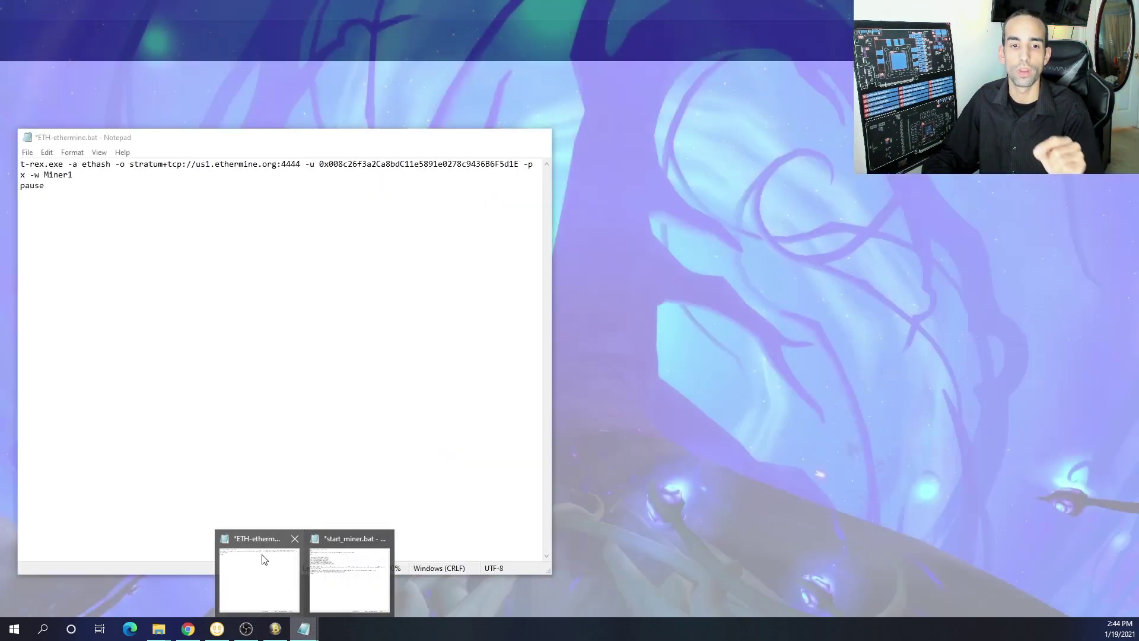
left_click(264, 559)
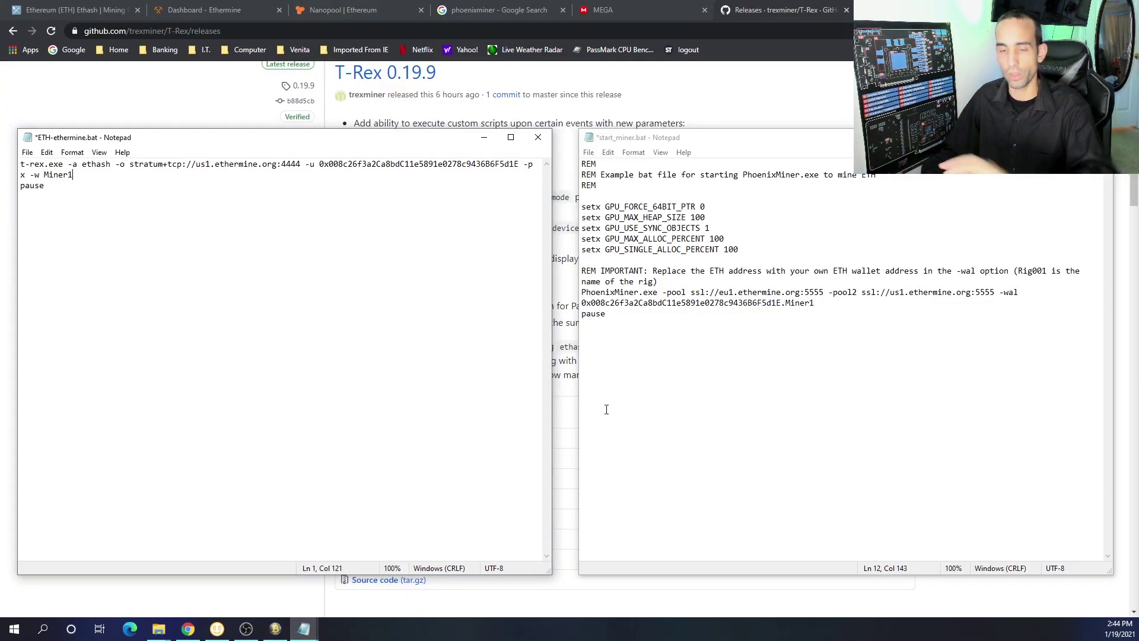
left_click(274, 629)
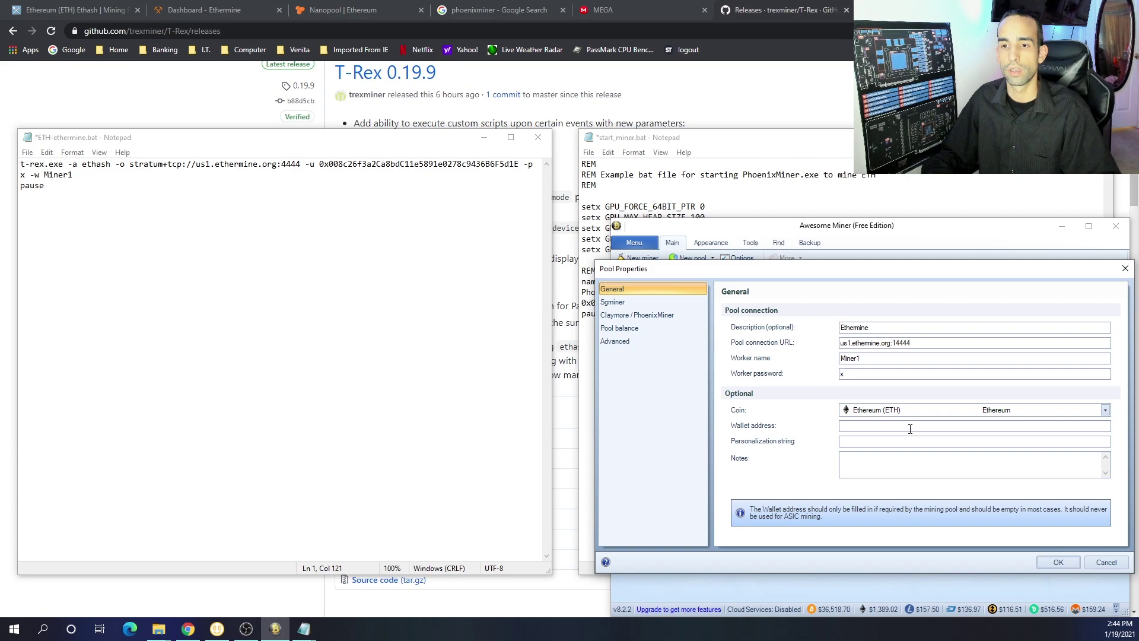
type("0x008c26f3a2Ca8bdC11e5891e0278c9436B6F5d1E")
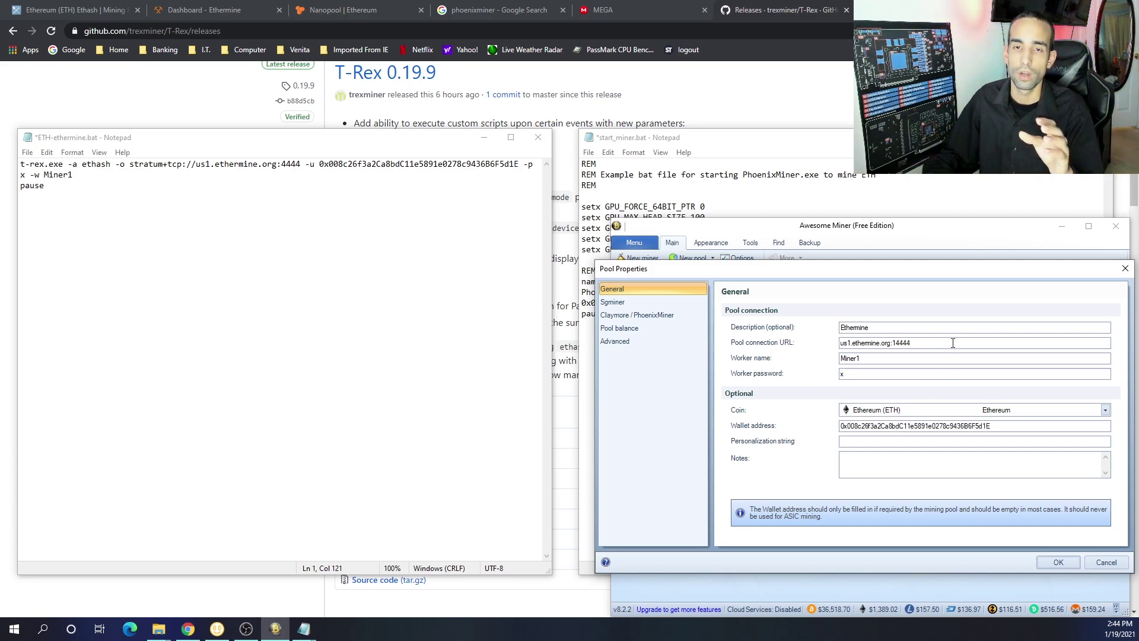
key("alt+Tab")
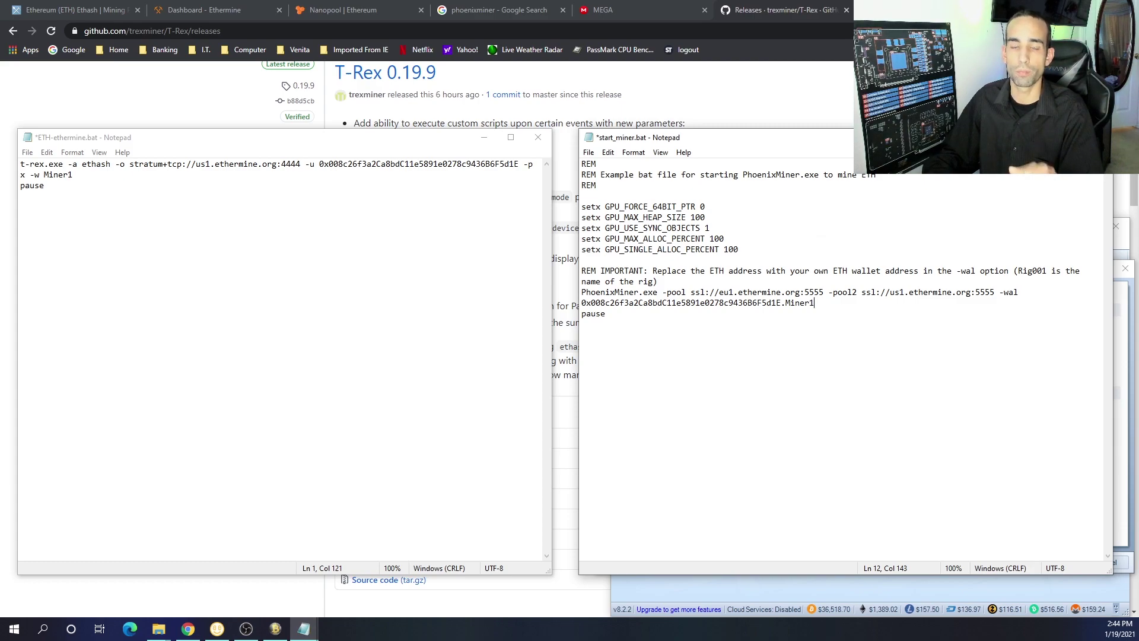
Go back to Ethermine's Getting Started page at its Windows mining software list (Ethminer, Phoenix Miner)
left_click(246, 6)
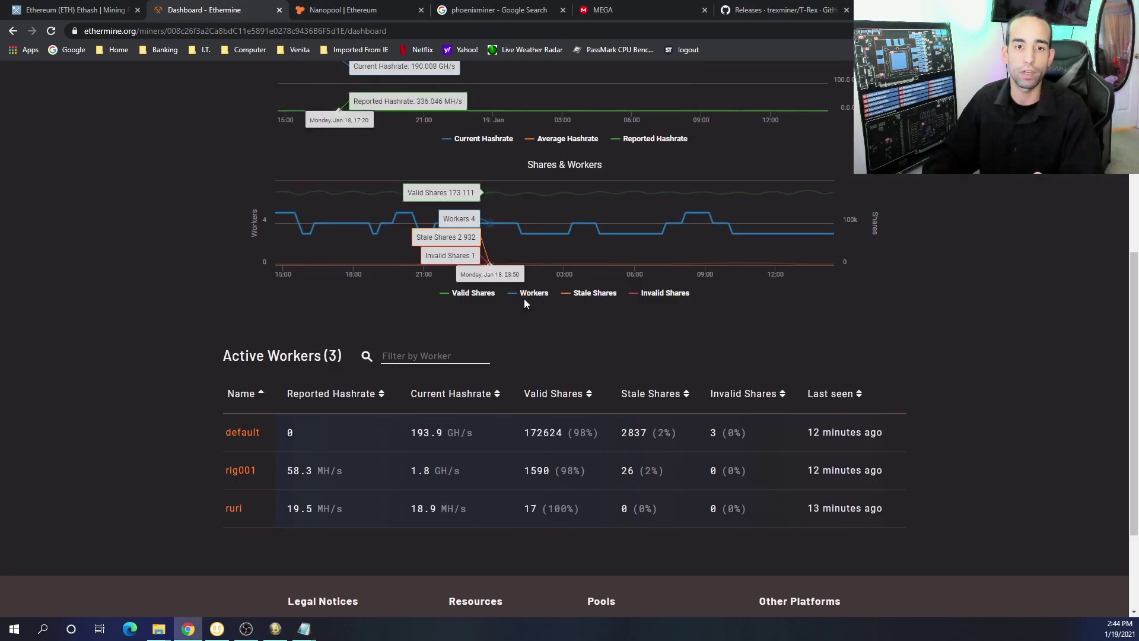
scroll(524, 299, "down", 2)
scroll(525, 300, "up", 8)
key("alt+Left")
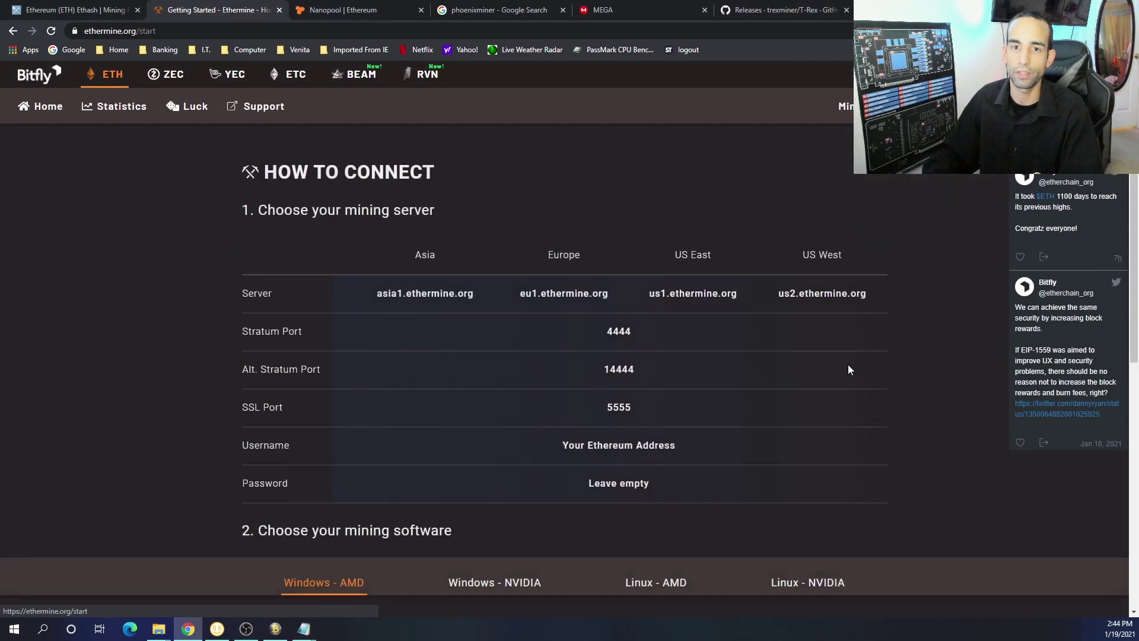
scroll(777, 478, "down", 6)
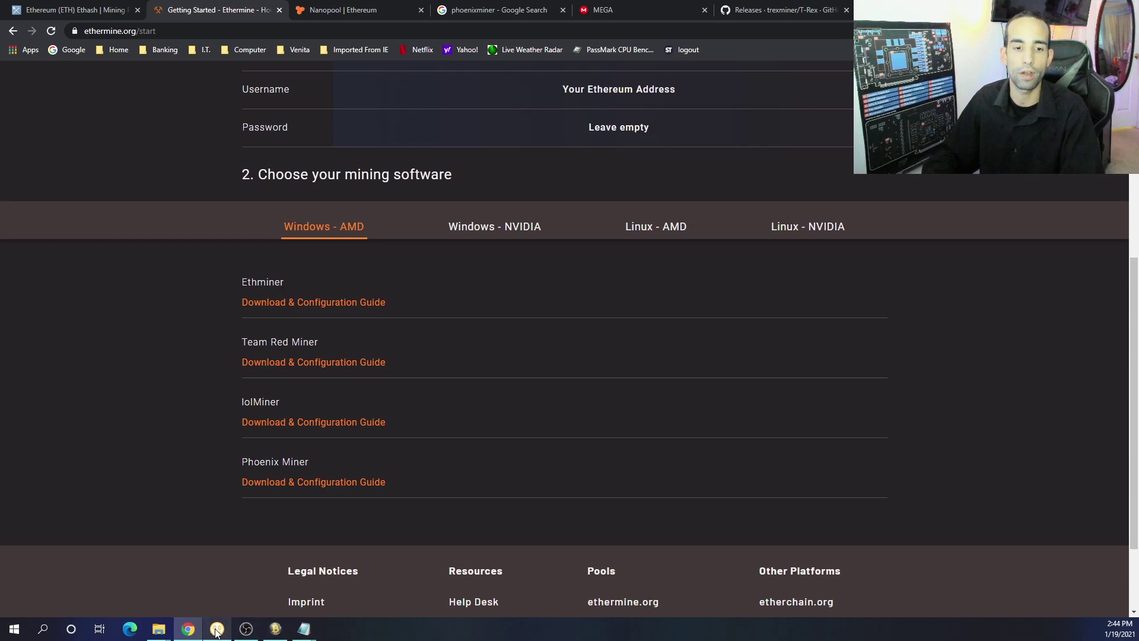
Show the Downloads folder with the PhoenixMiner and t-rex files beside Awesome Miner's pool properties
mouse_move(155, 633)
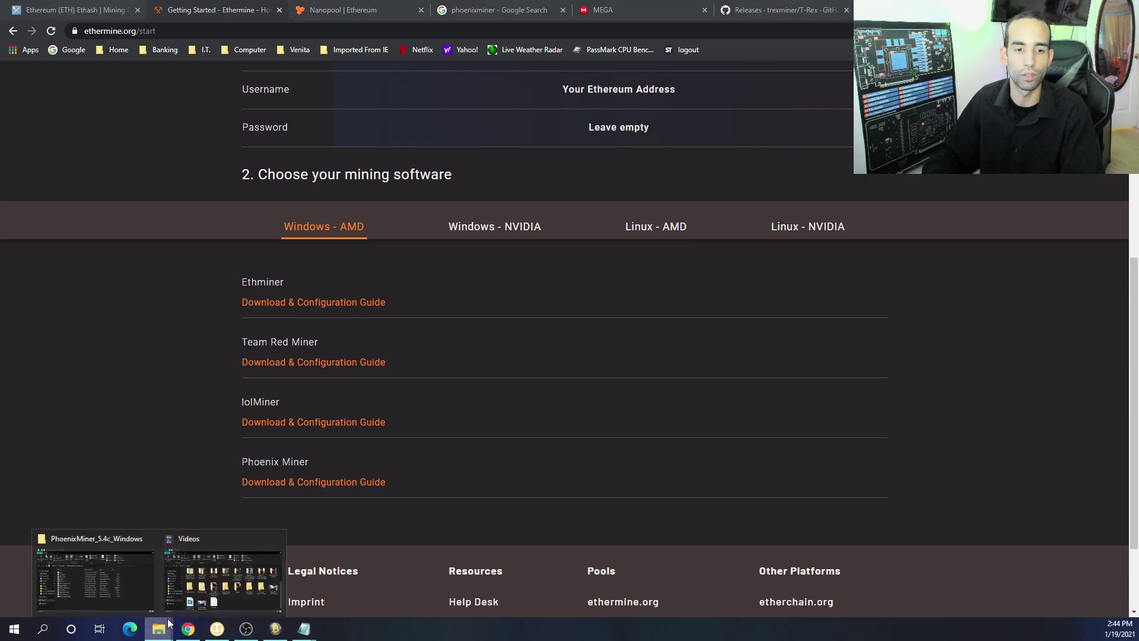
left_click(112, 595)
key("BackSpace")
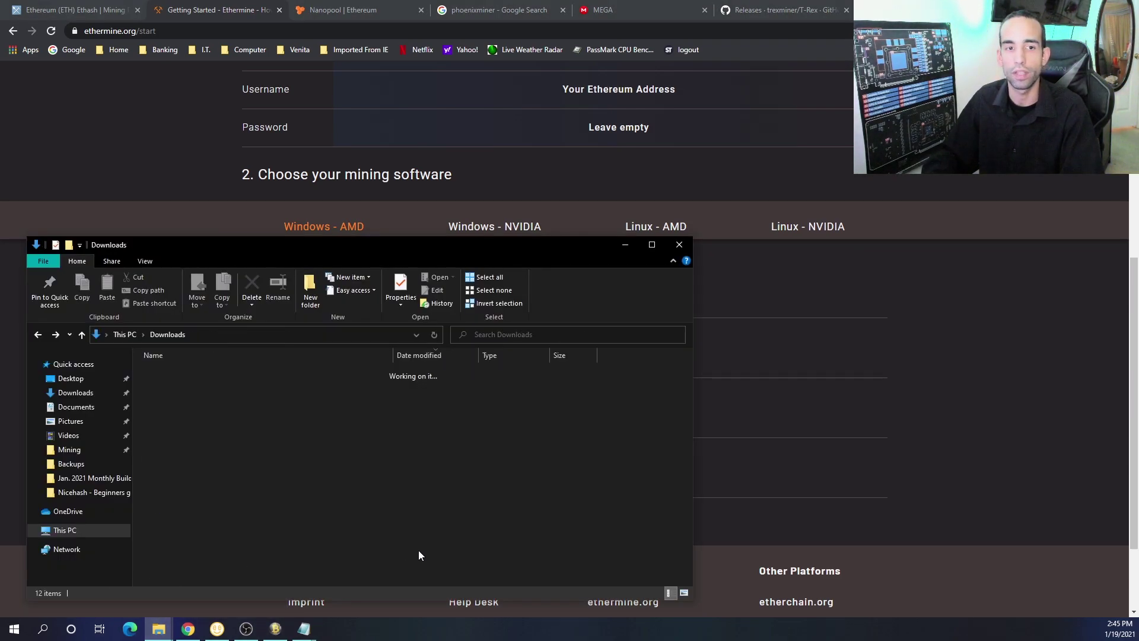
left_click(276, 631)
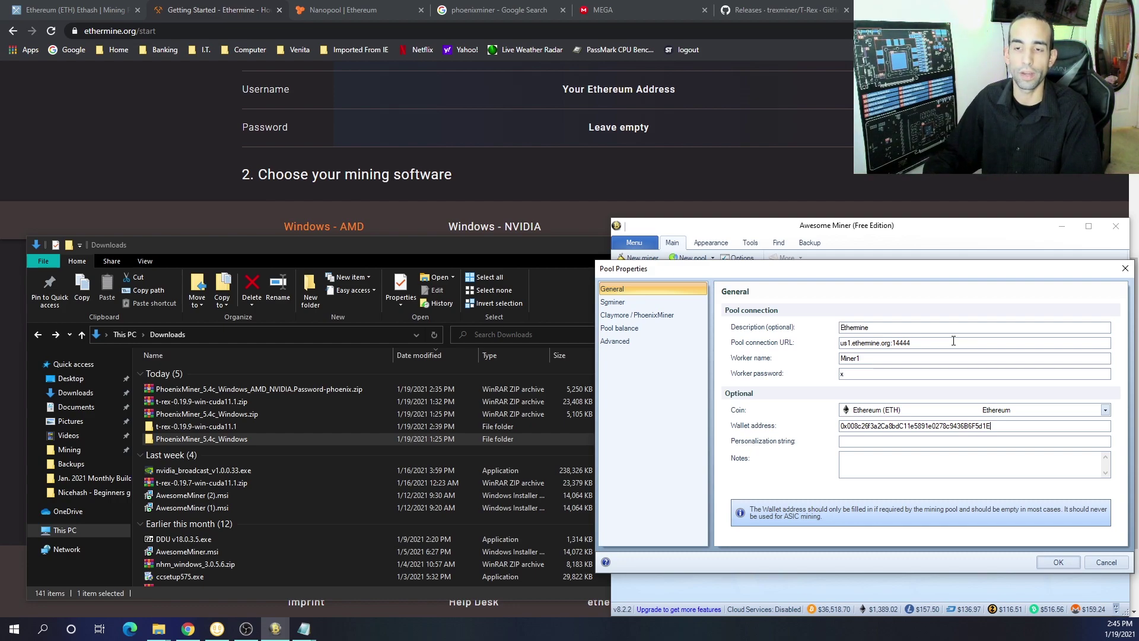
Load the Ethermine dashboard for the saved wallet address, showing 3 workers at 198.2 GH/s
left_click(929, 182)
scroll(932, 177, "up", 5)
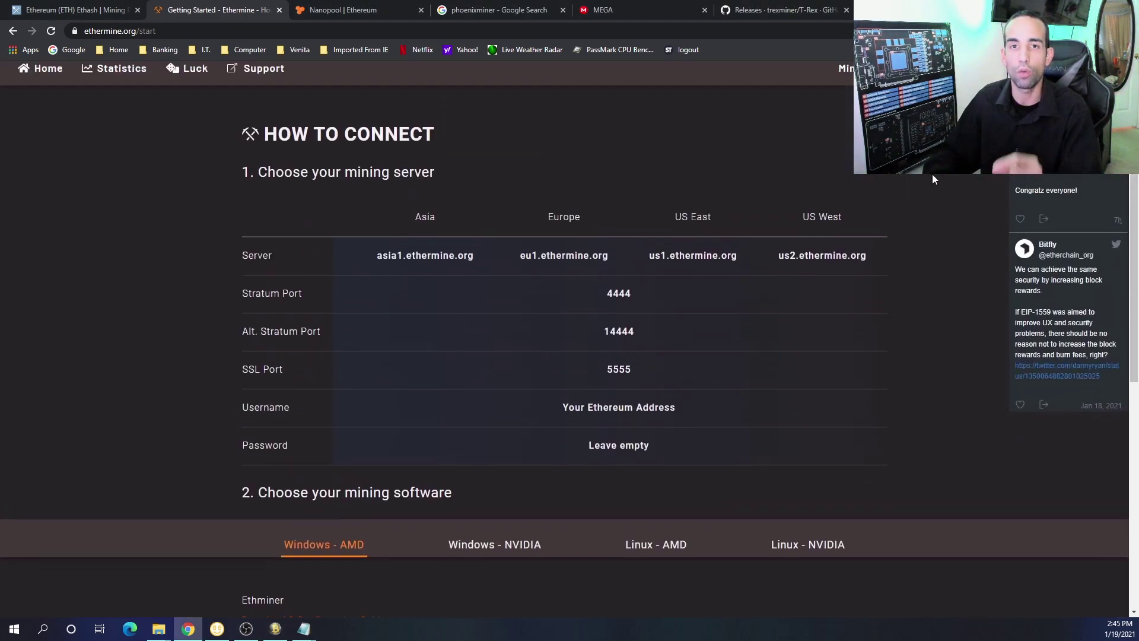
scroll(931, 178, "up", 1)
left_click(772, 106)
left_click(754, 126)
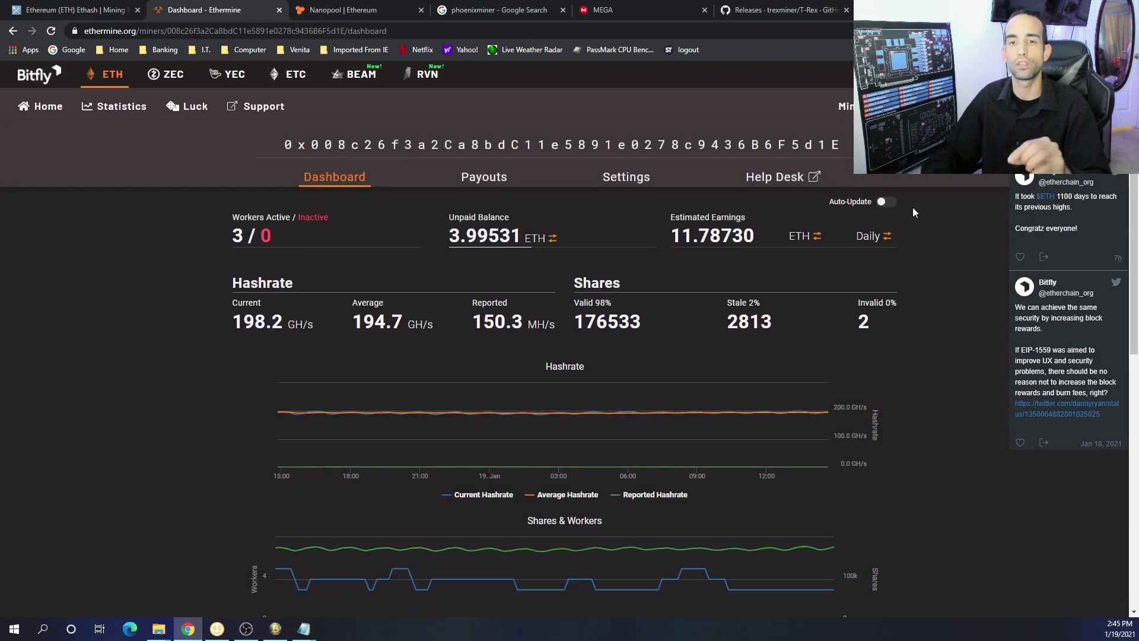
scroll(875, 279, "down", 8)
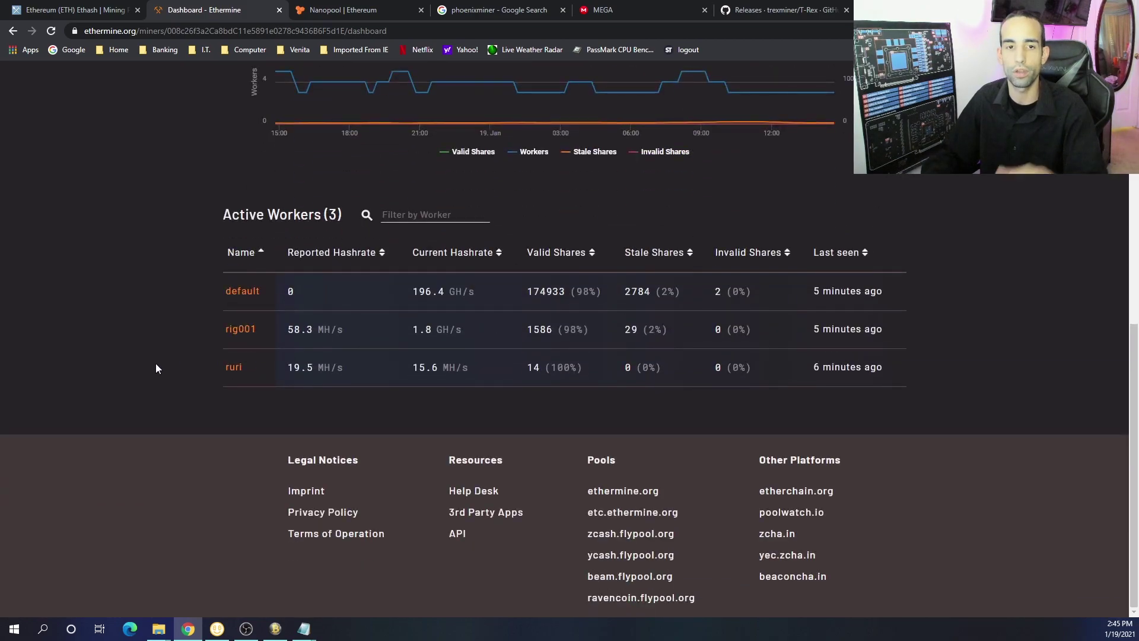
scroll(614, 390, "up", 8)
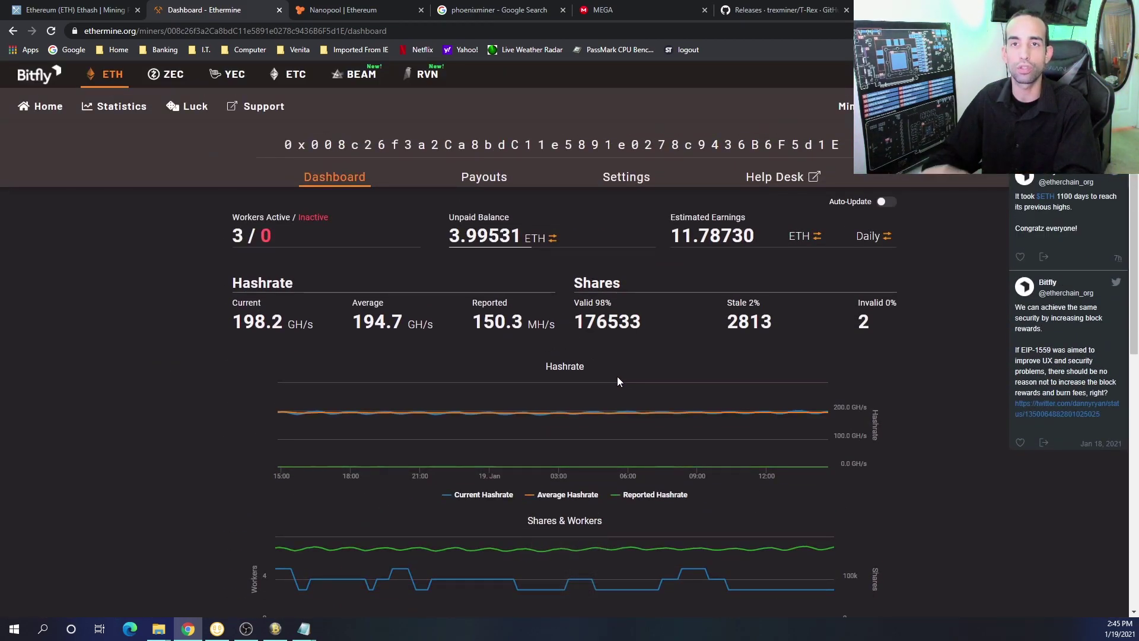
Open the bitcointalk PhoenixMiner 5.4c thread and scroll to its -pool, -wal, -worker options
left_click(664, 6)
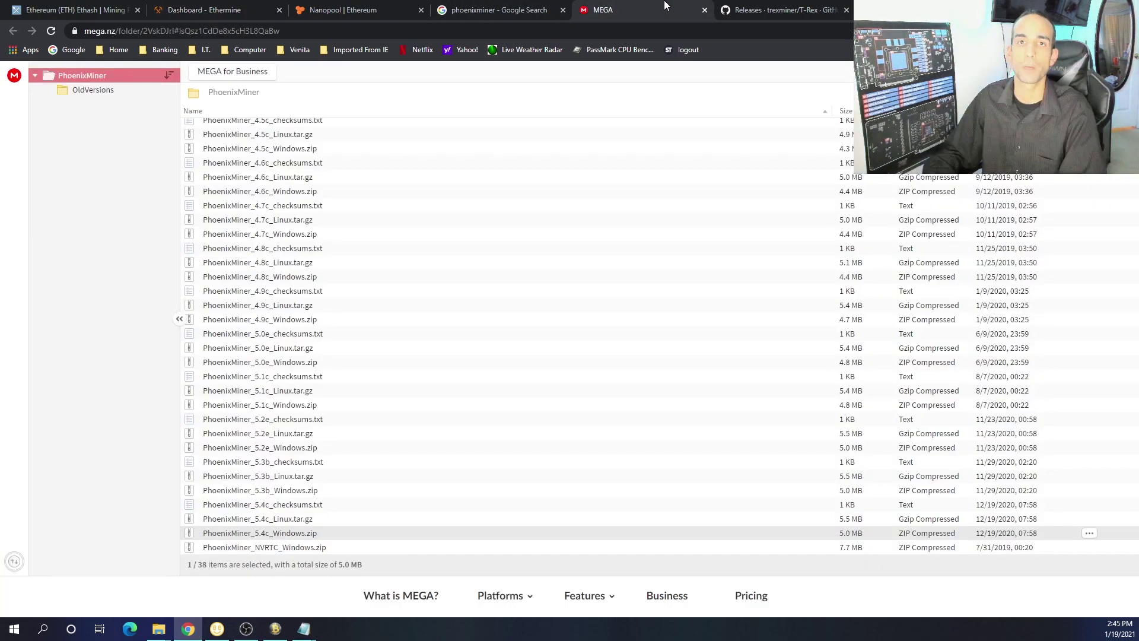
left_click(533, 6)
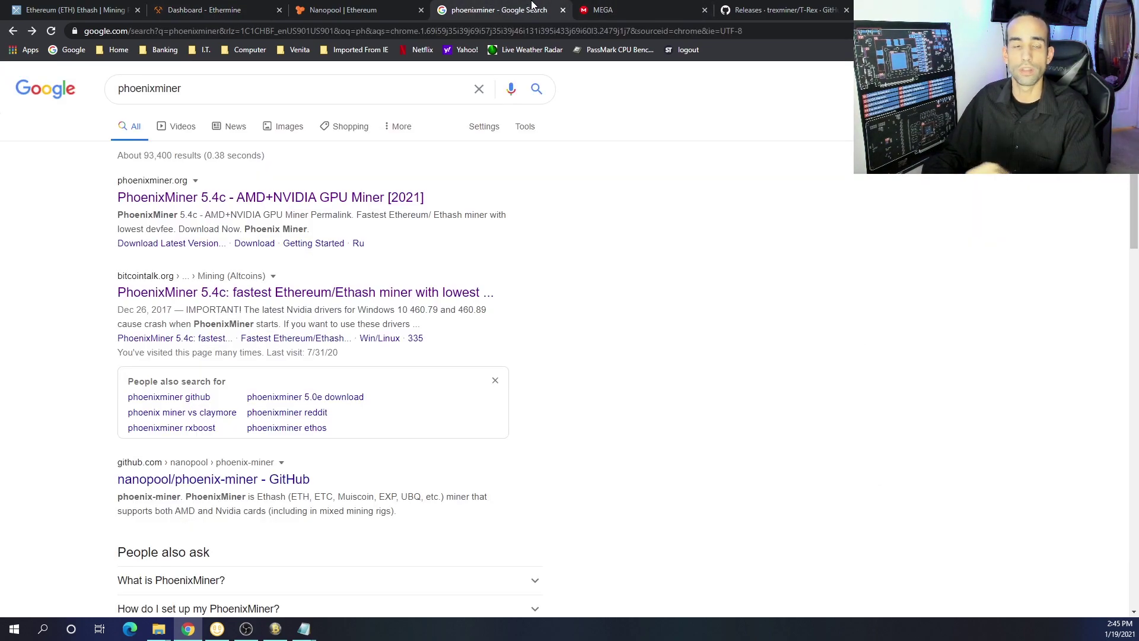
left_click(169, 293)
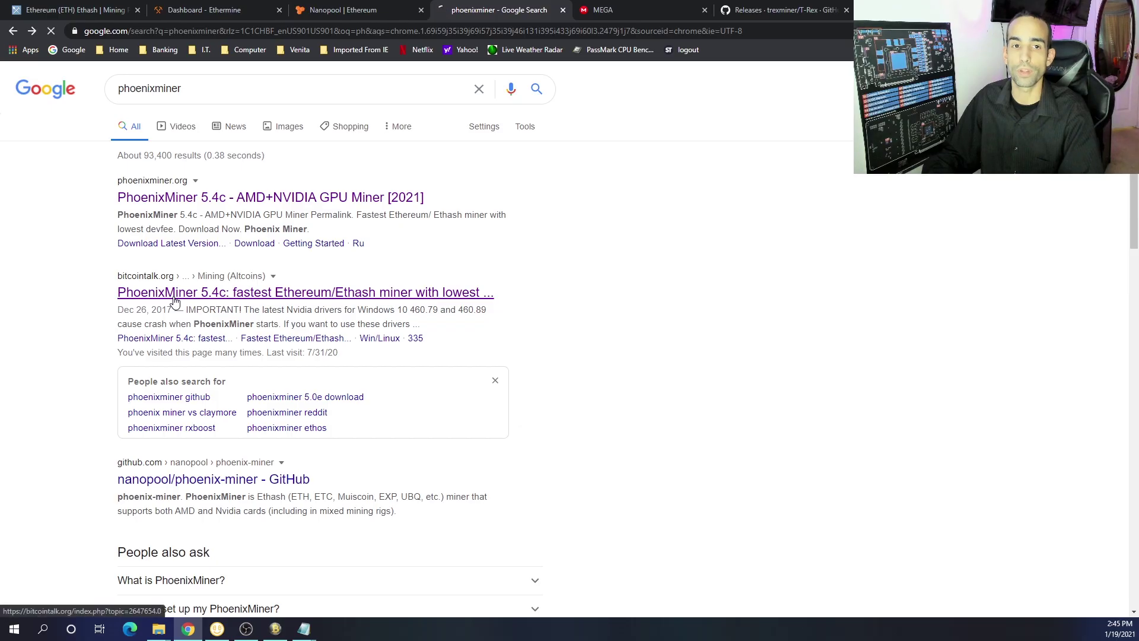
scroll(441, 347, "down", 8)
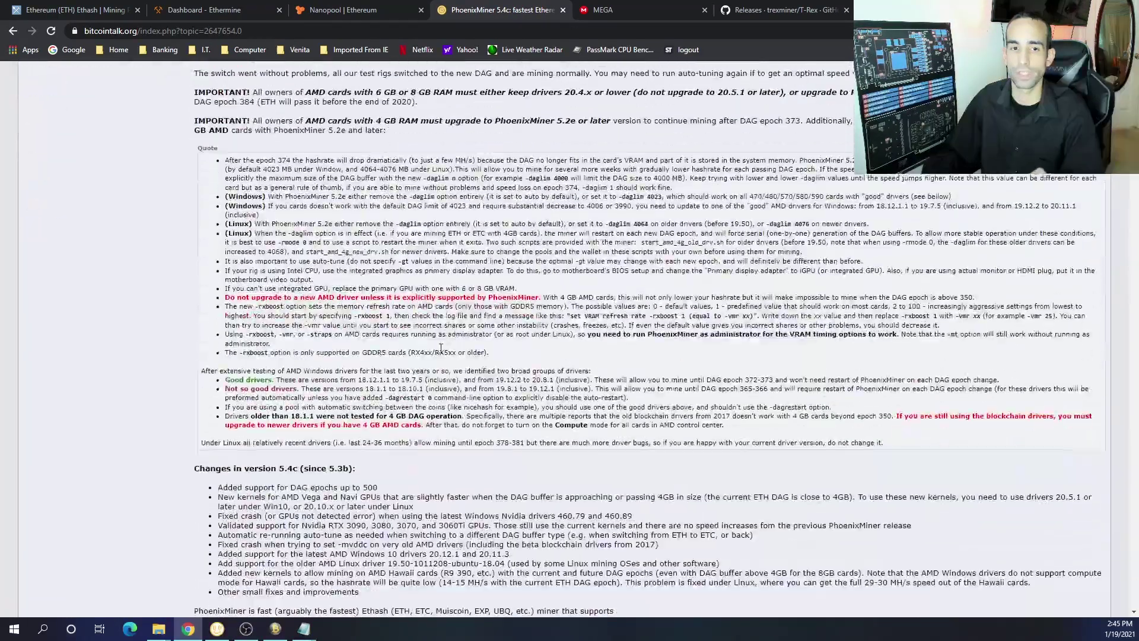
scroll(440, 348, "down", 20)
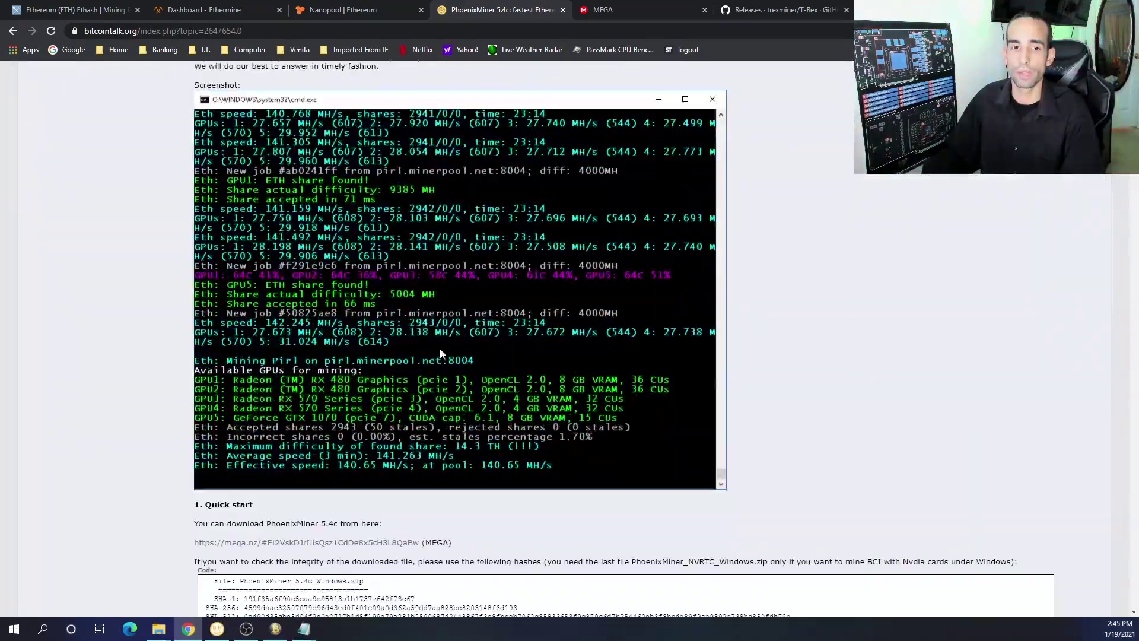
scroll(441, 354, "down", 20)
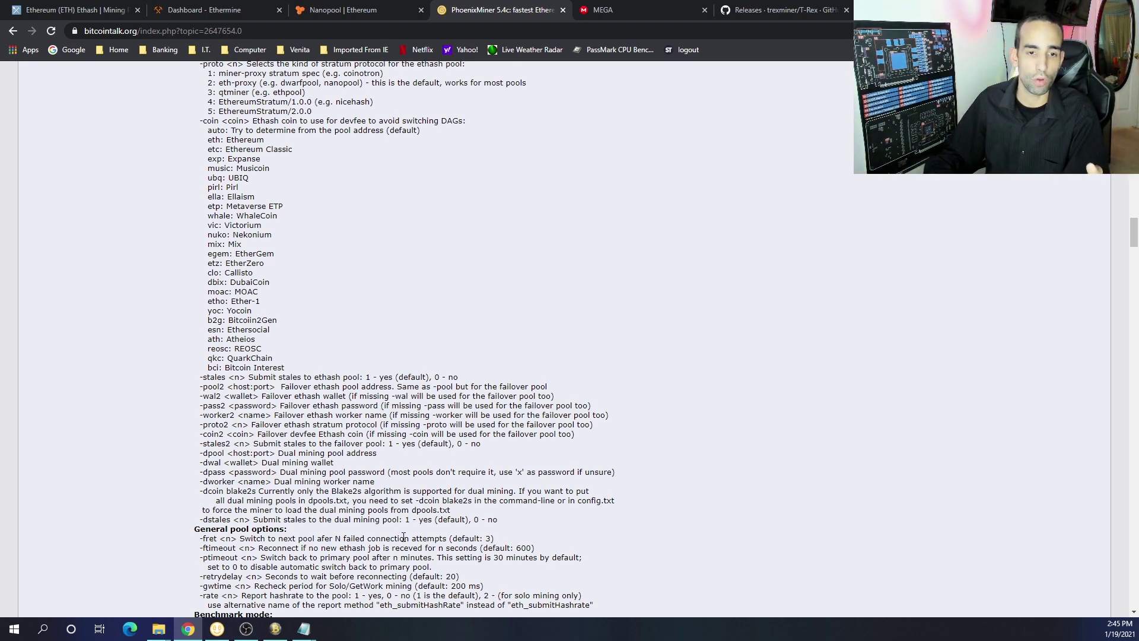
scroll(403, 537, "down", 2)
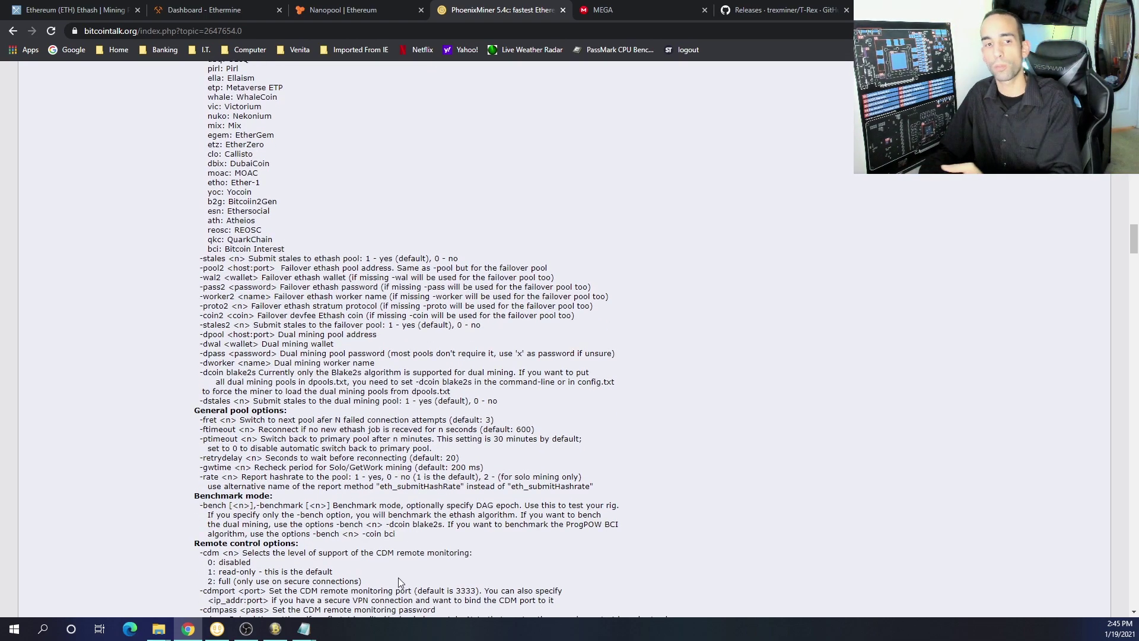
scroll(496, 585, "up", 3)
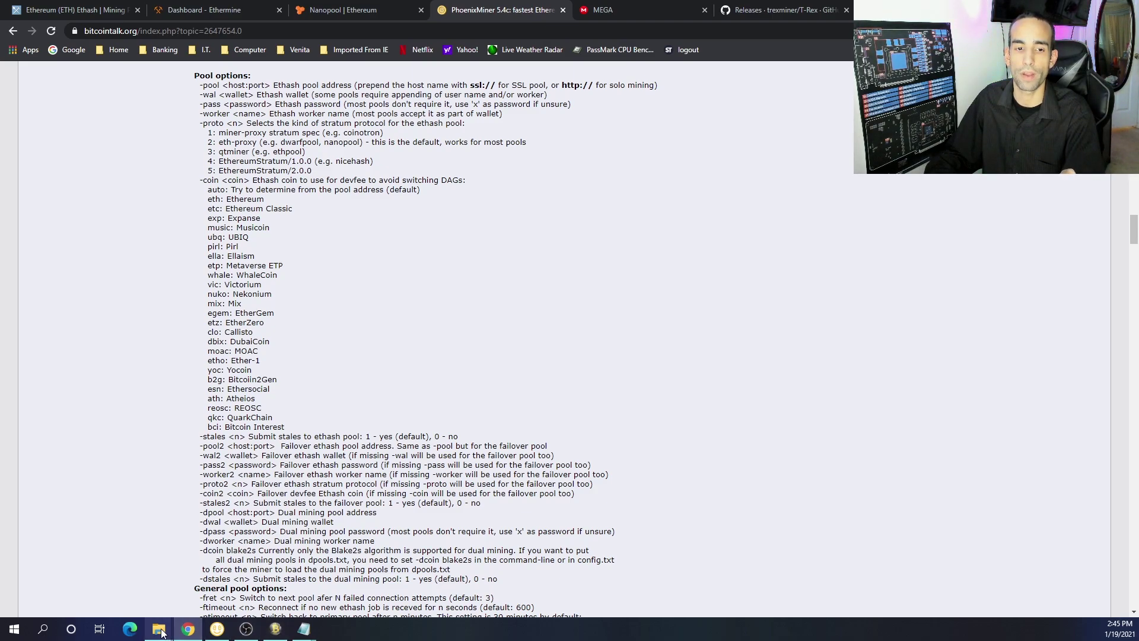
Bring up Downloads and Awesome Miner, then open WhatToMine's GPU calculator in a new tab
mouse_move(160, 630)
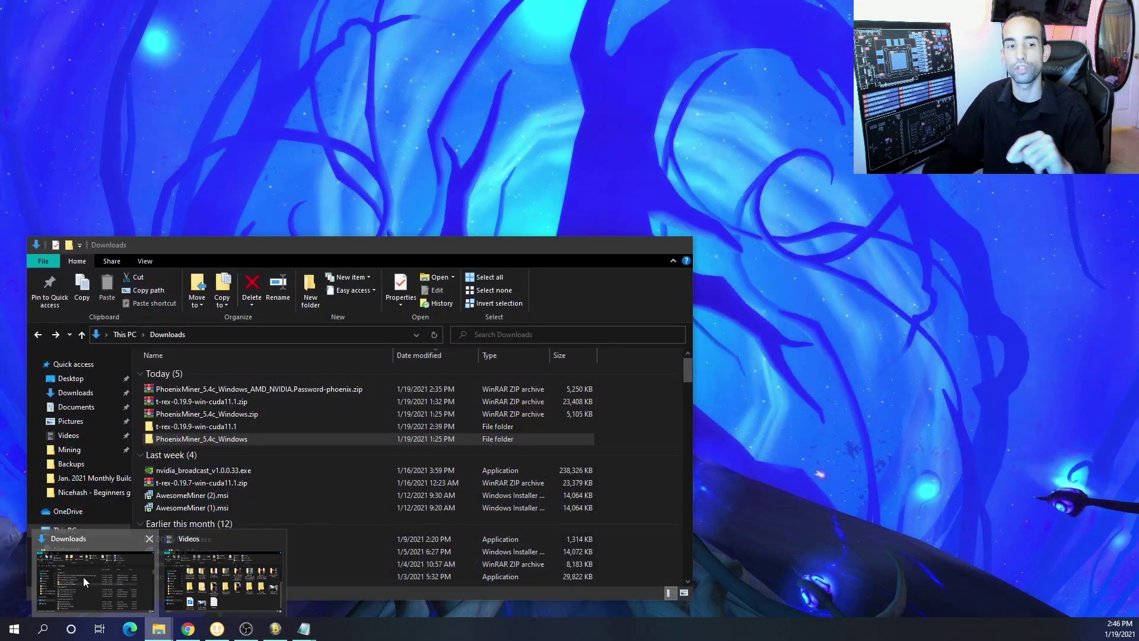
left_click(83, 577)
left_click(275, 629)
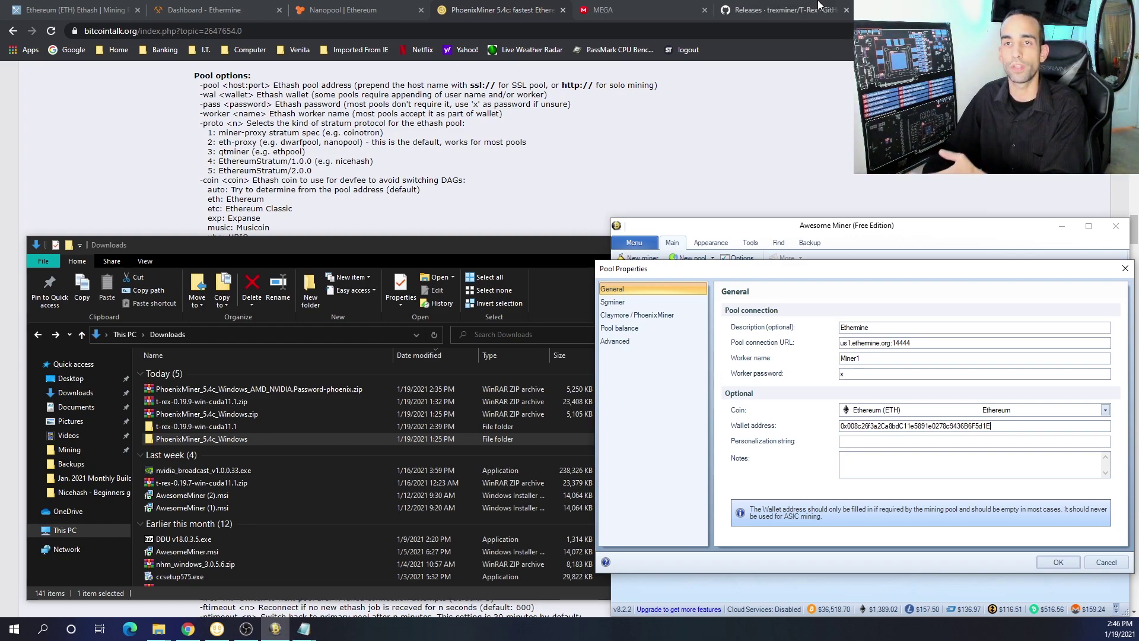
left_click(864, 10)
left_click(439, 332)
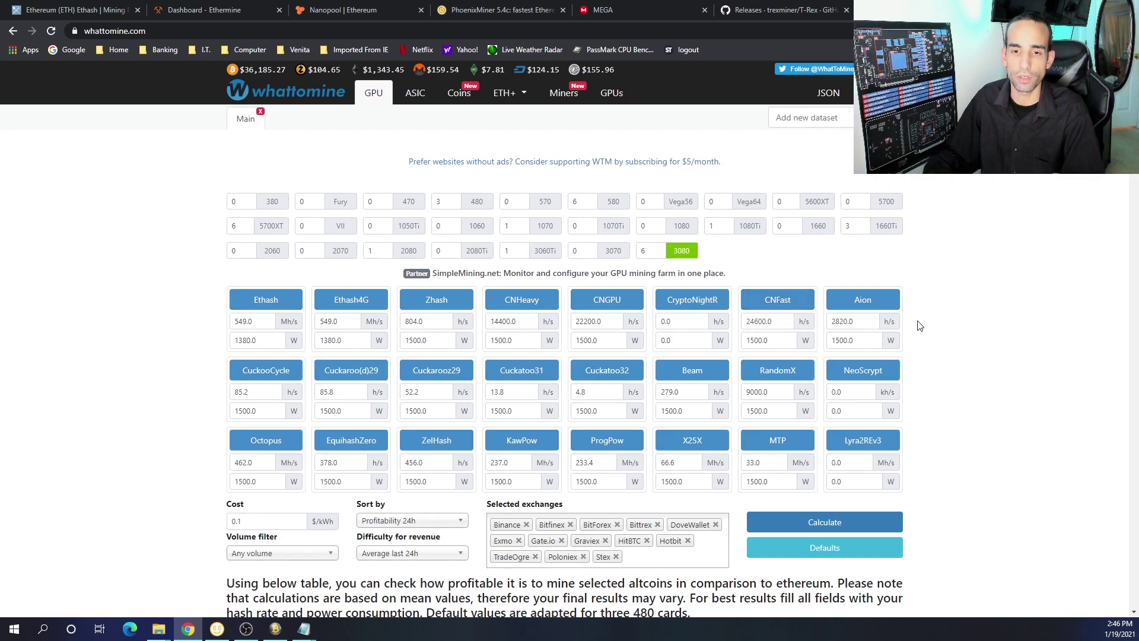
Calculate WhatToMine profitability for the RTX 3080, 5700 XT and RX 580 rig at 0.1 $/kWh
scroll(918, 326, "down", 1)
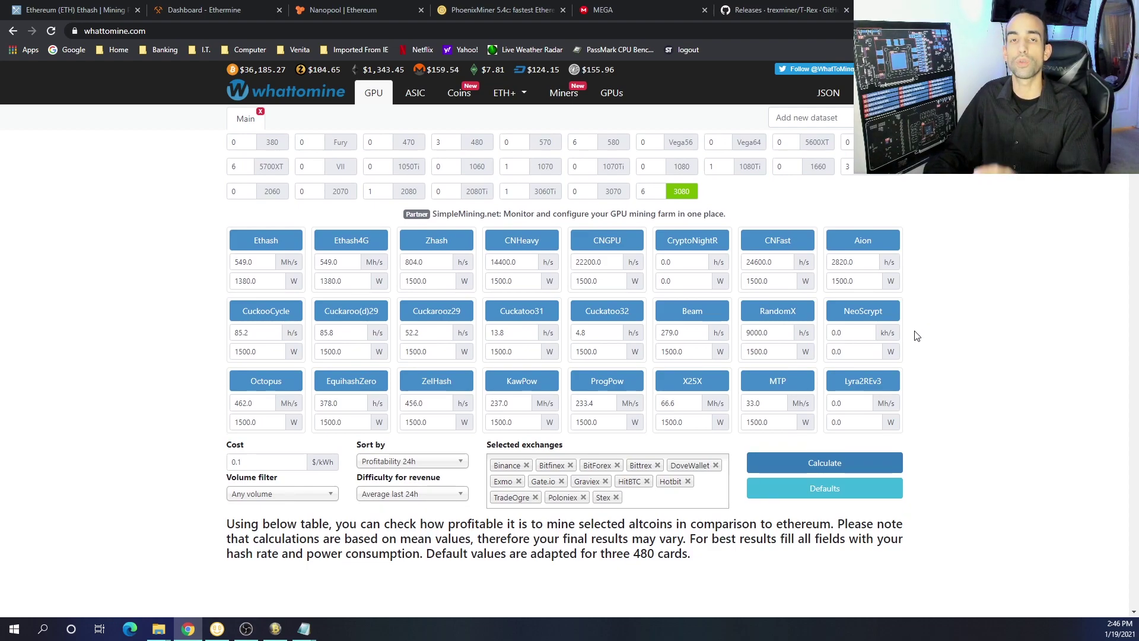
scroll(918, 336, "down", 1)
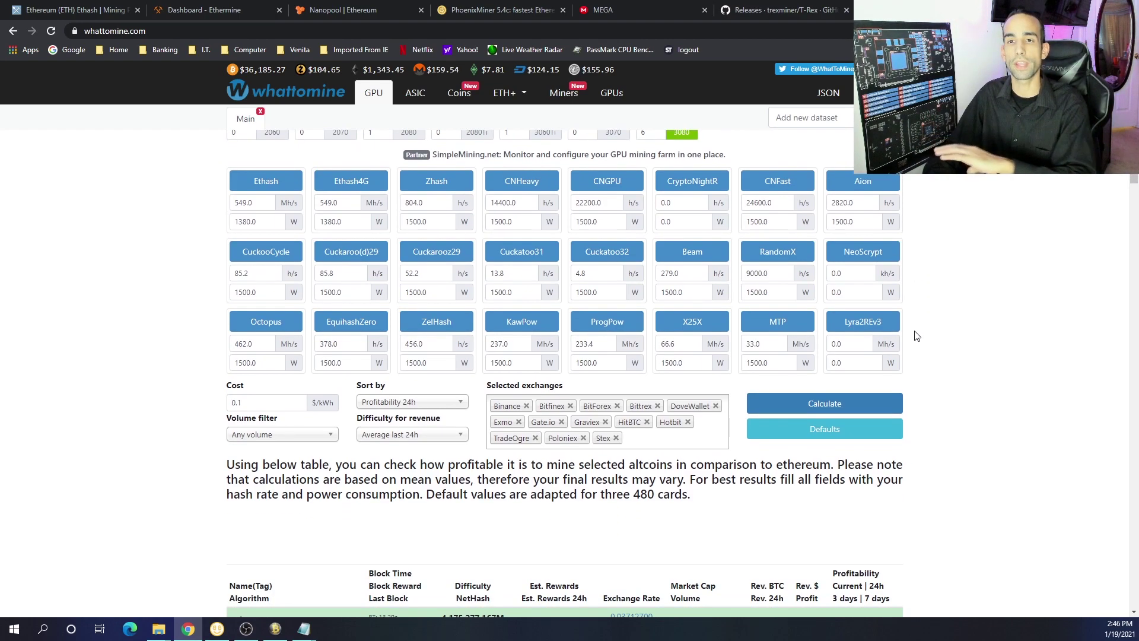
left_click(867, 398)
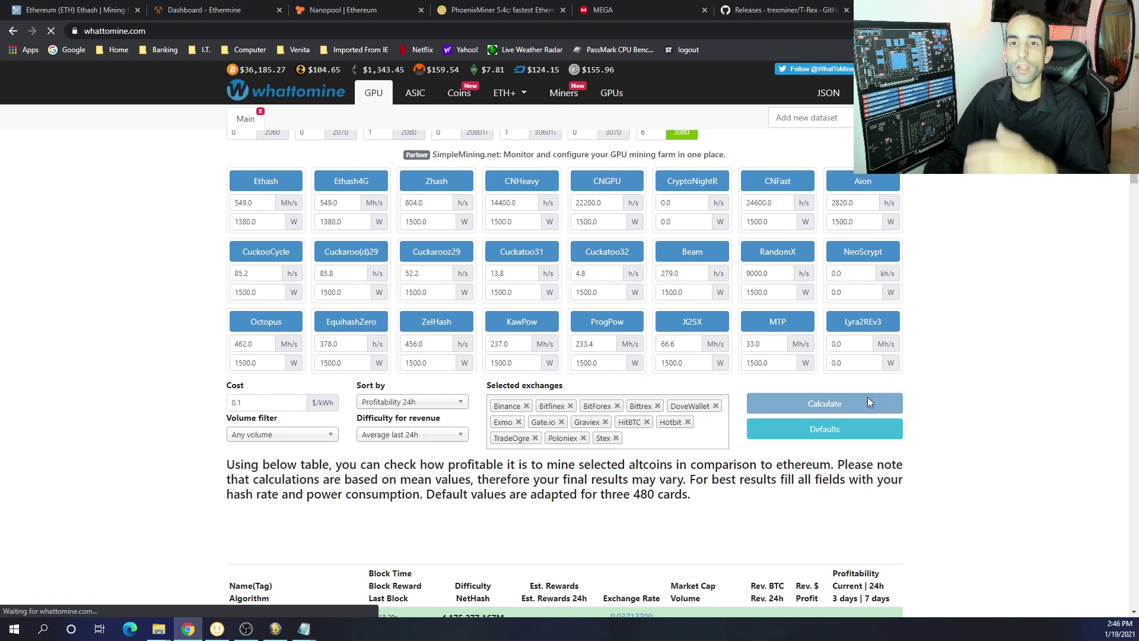
scroll(874, 382, "down", 6)
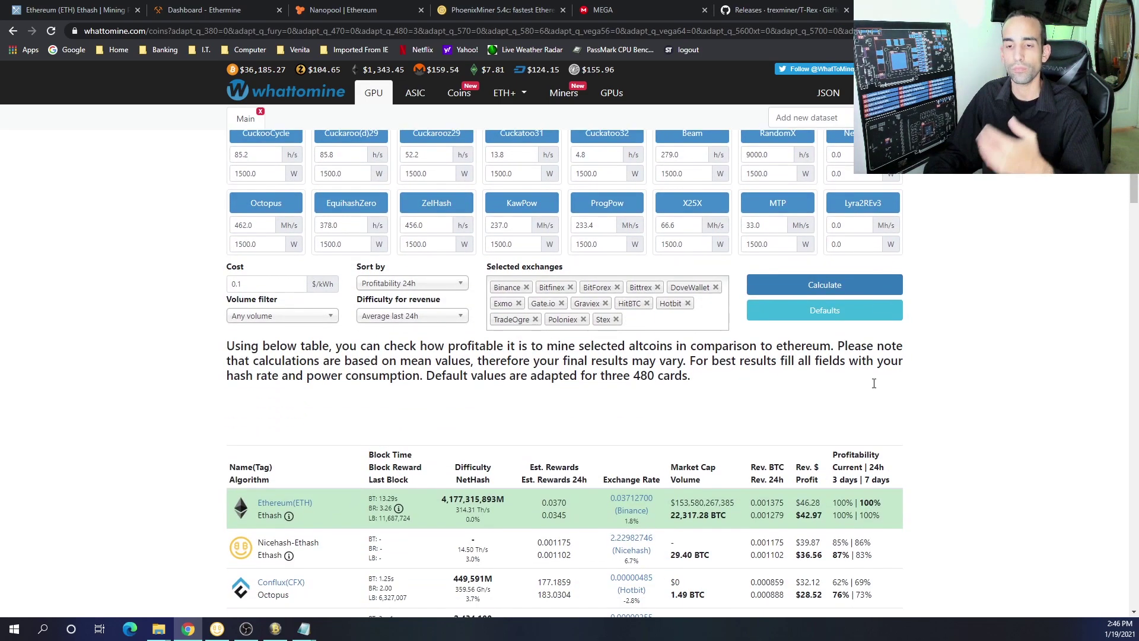
scroll(874, 383, "up", 6)
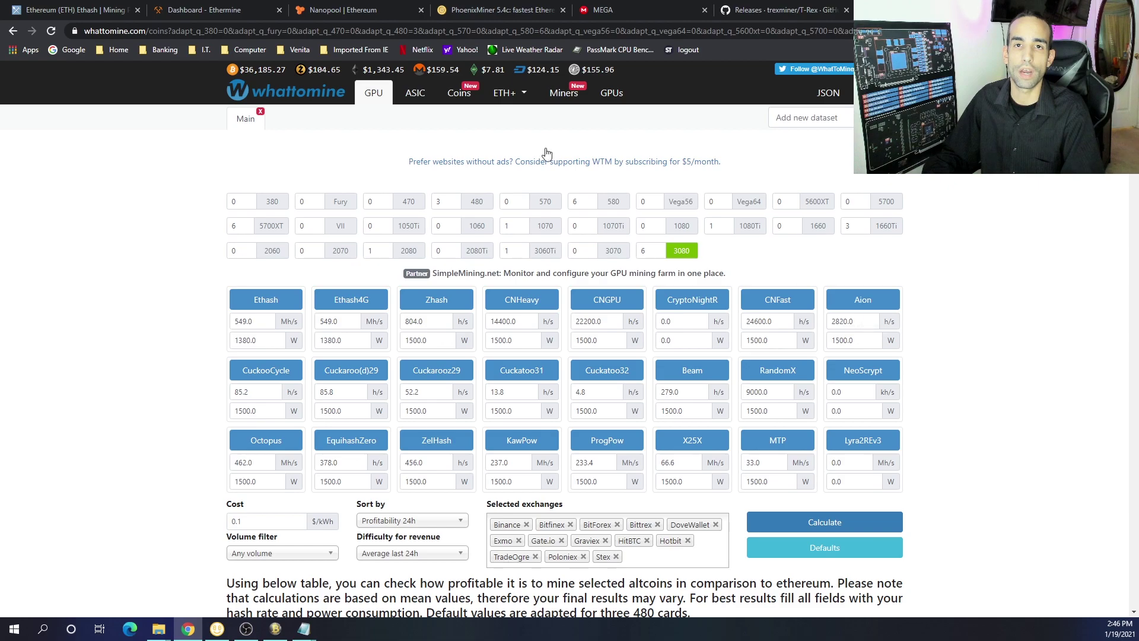
Cycle through the PhoenixMiner thread, Nanopool and pool statistics pages, ending on the Ethermine dashboard
left_click(508, 9)
left_click(363, 7)
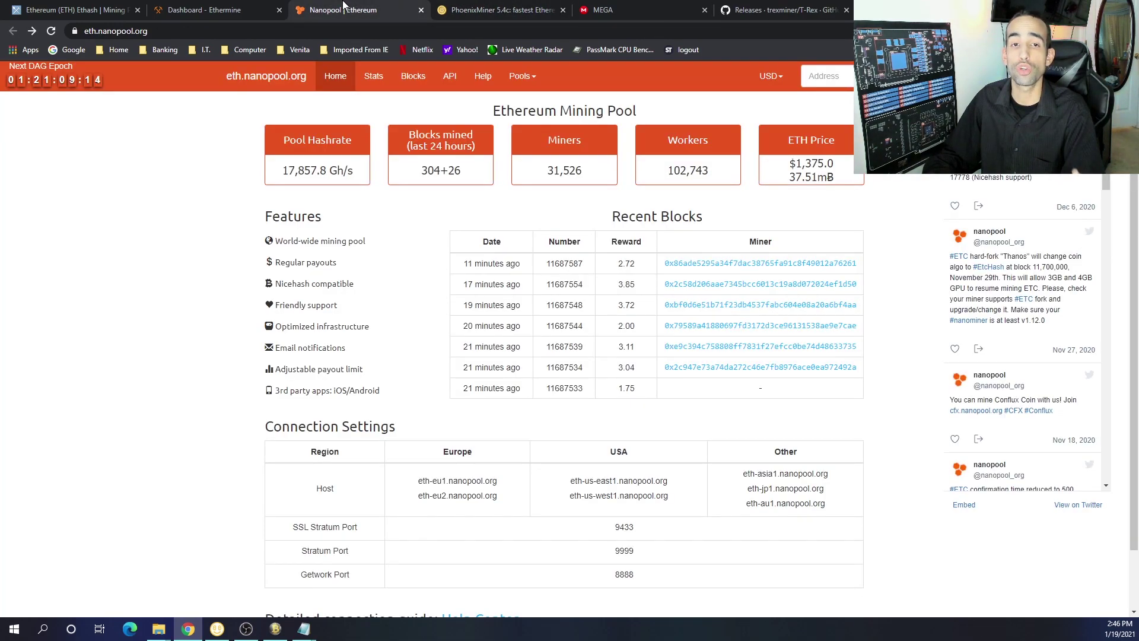
left_click(205, 8)
left_click(461, 6)
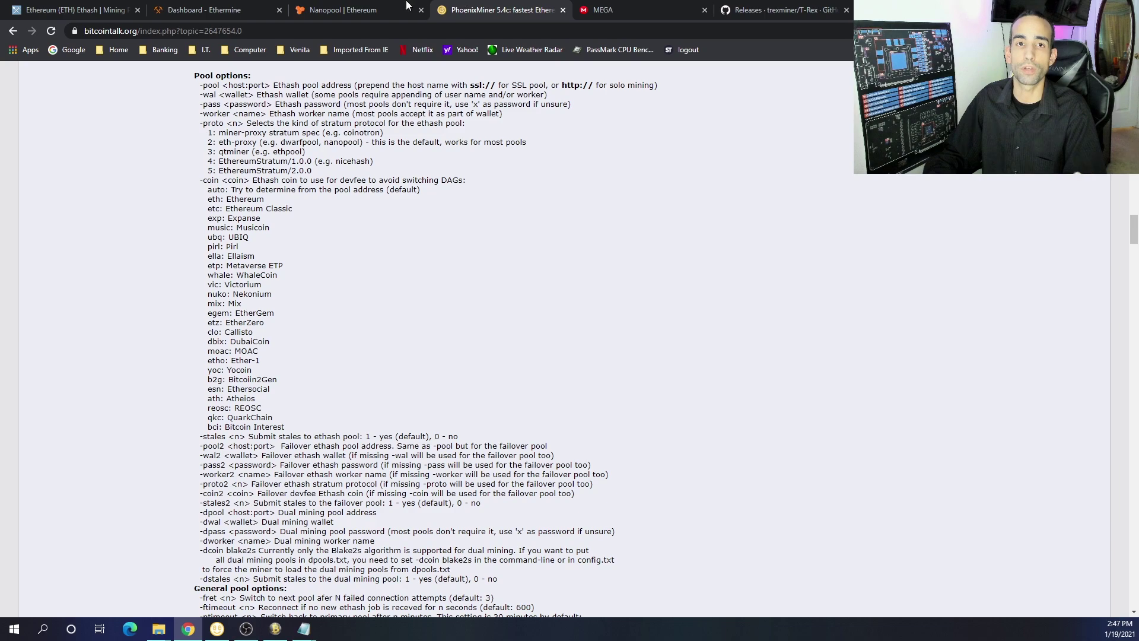
left_click(69, 7)
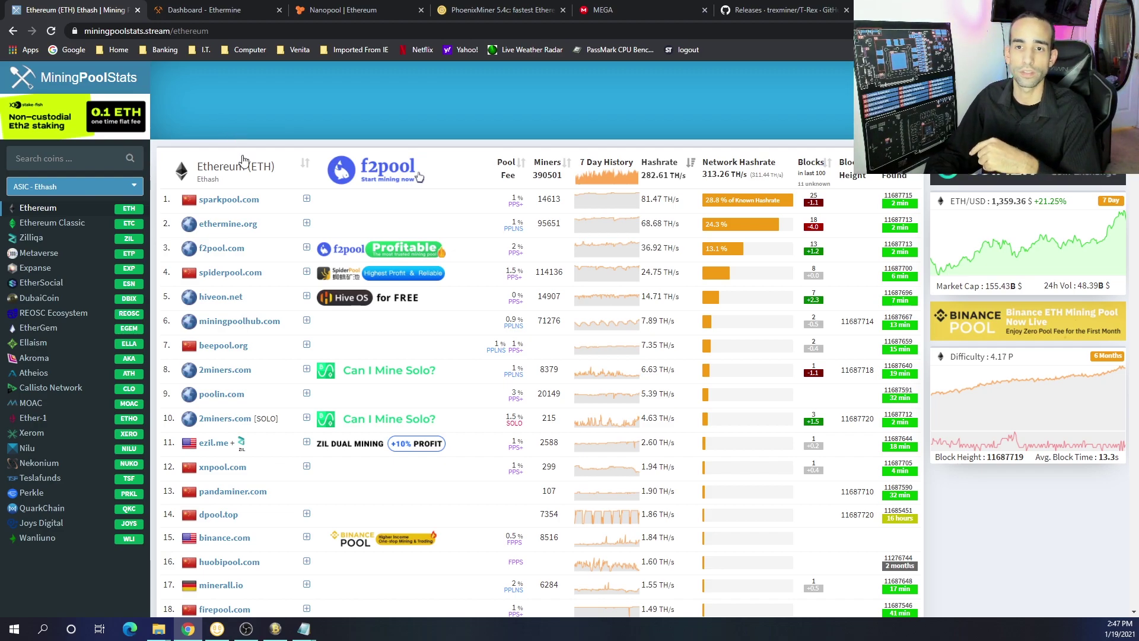
left_click(504, 9)
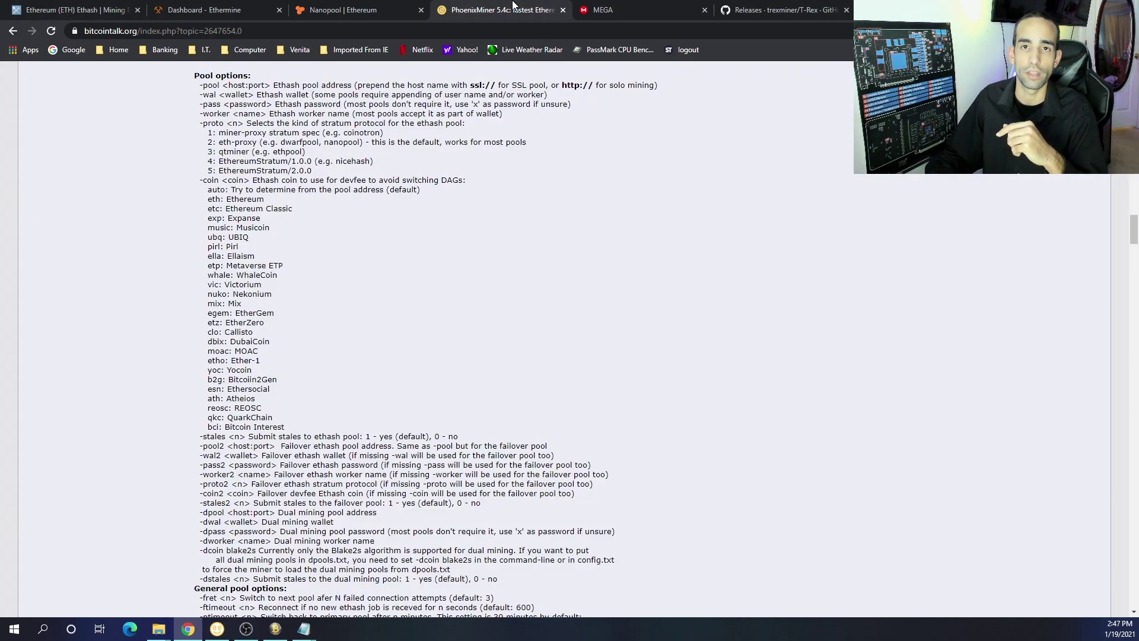
left_click(360, 5)
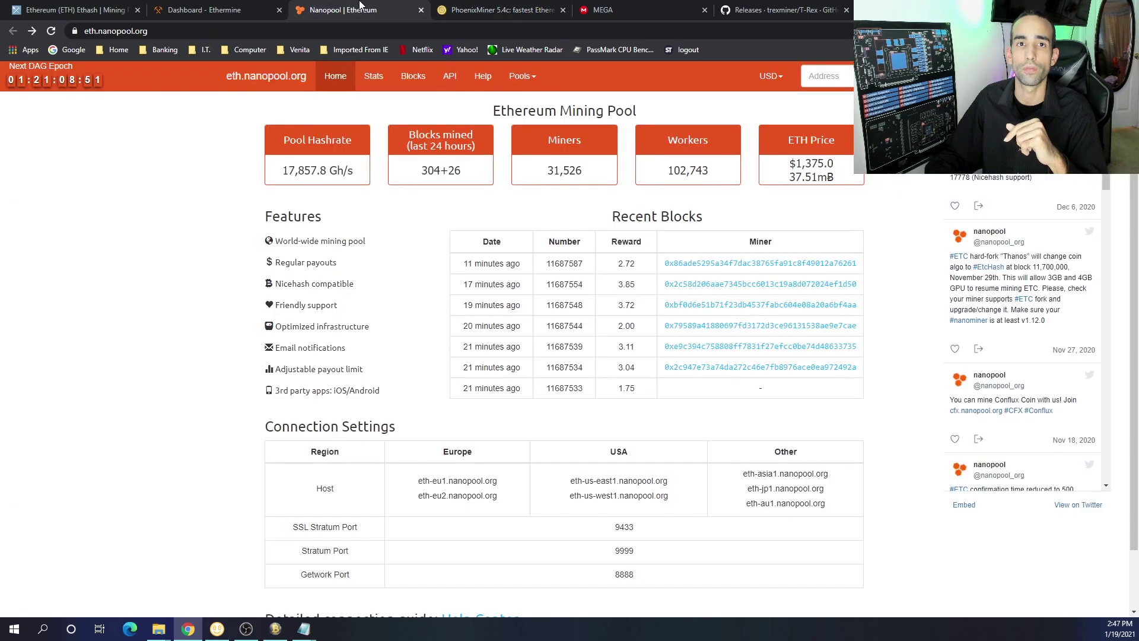
left_click(235, 7)
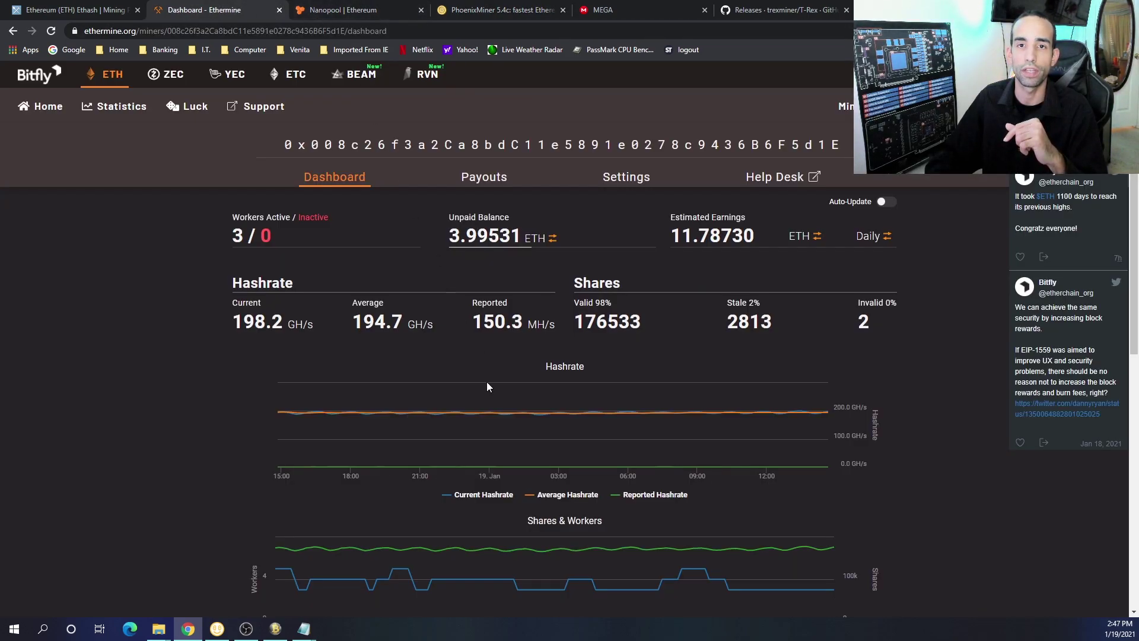